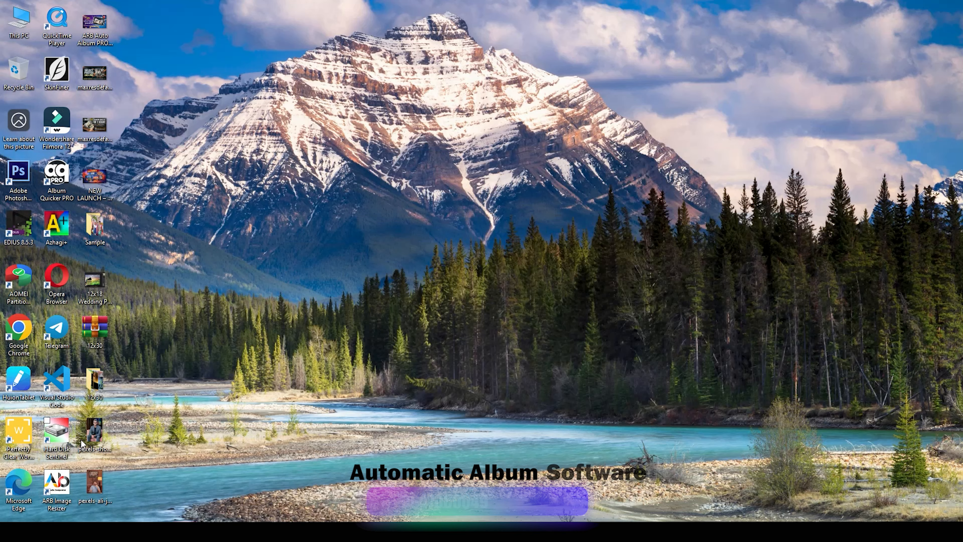
Move the two pexels photos on the desktop to an empty area of the wallpaper, side by side.
mouse_move(94, 432)
left_mouse_down()
mouse_move(382, 193)
mouse_move(95, 436)
left_mouse_up()
left_click_drag(107, 484, 104, 486)
left_click_drag(111, 448, 730, 79)
left_click(750, 65)
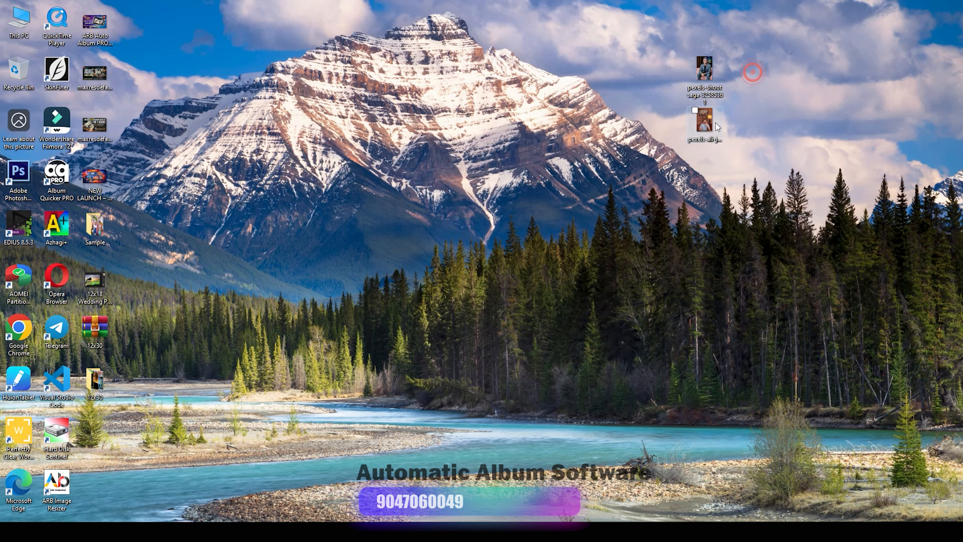
left_click_drag(712, 125, 754, 74)
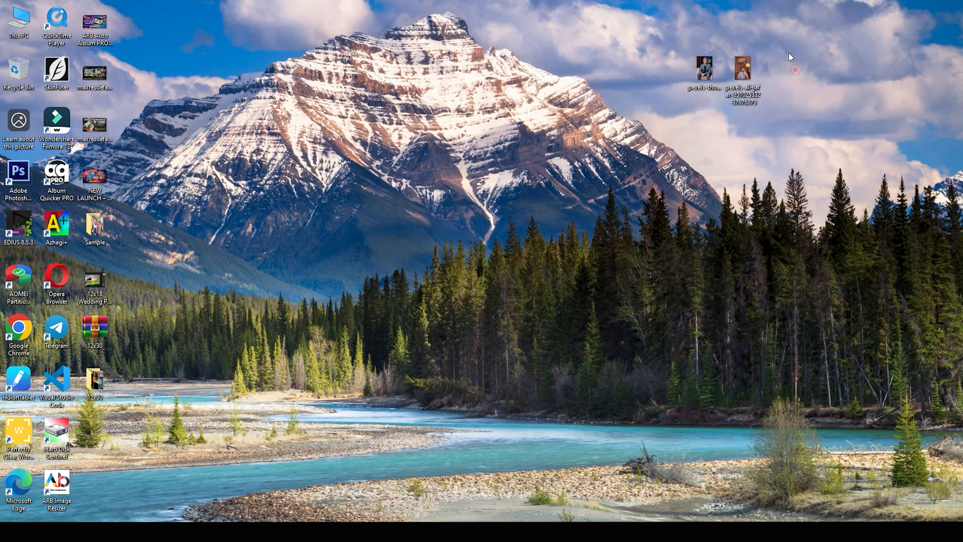
left_click(795, 70)
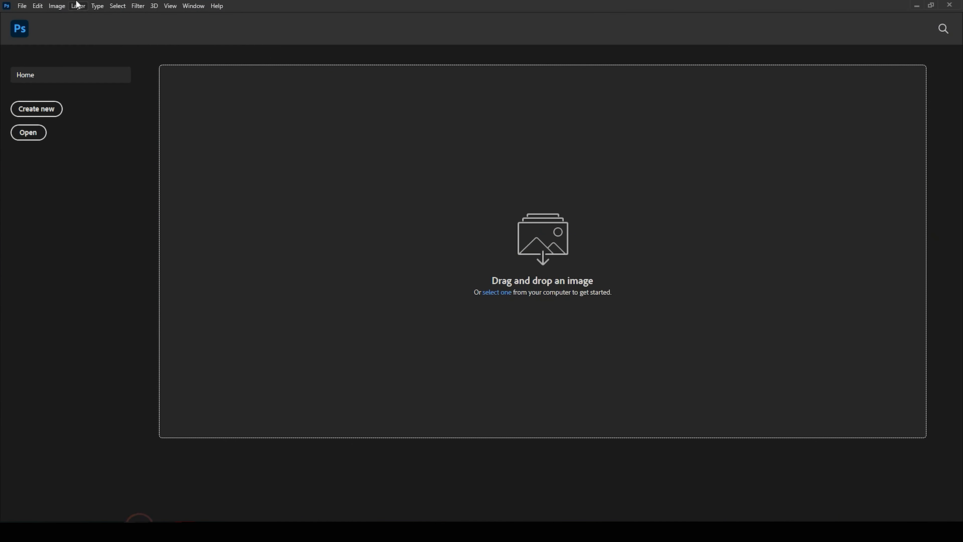
Open the image pexels-shootsaga-32585361 from the Desktop folder.
left_click(22, 6)
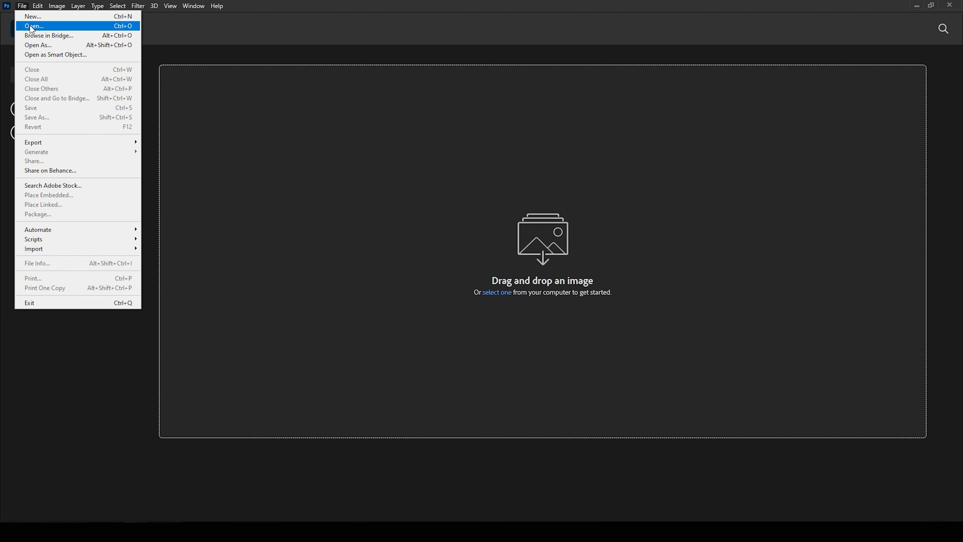
left_click(30, 26)
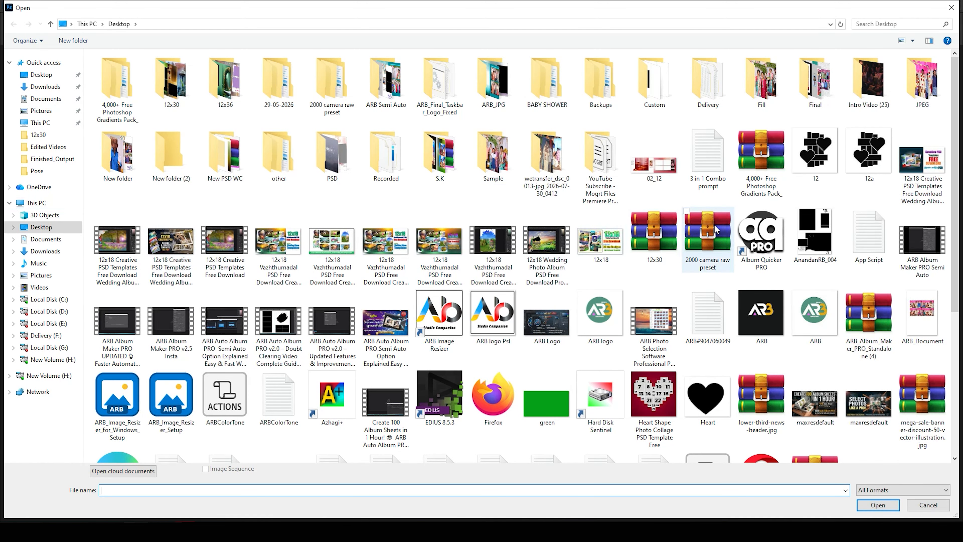
scroll(452, 349, "down", 5)
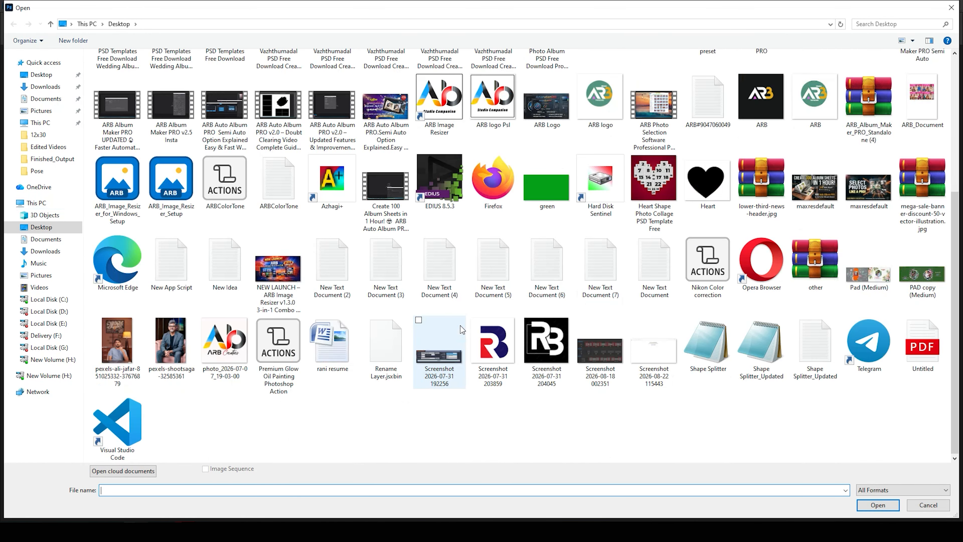
left_click(170, 343)
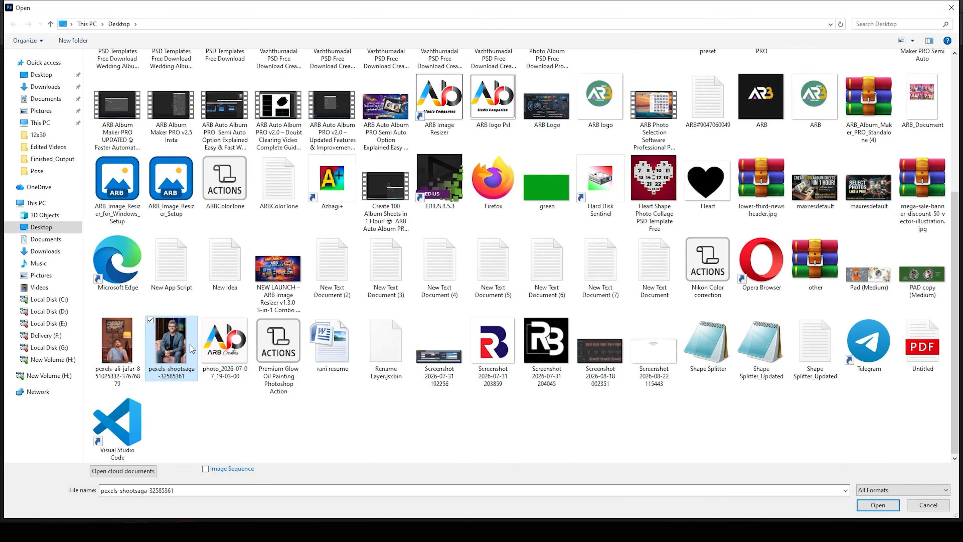
left_click(877, 505)
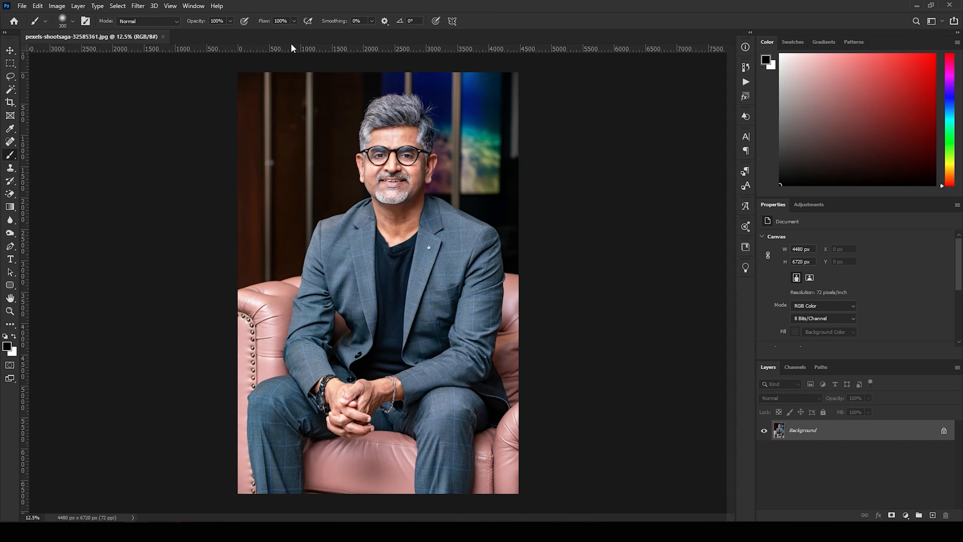
Create an 18 × 12 inch RGB document at 200 pixels/inch and copy the opened portrait photo into it.
key("ctrl+n")
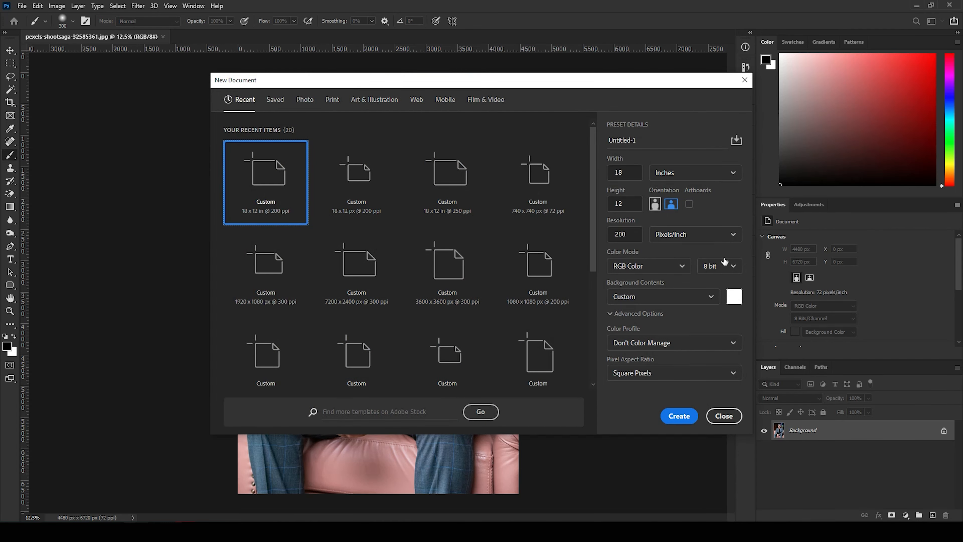
left_click(670, 416)
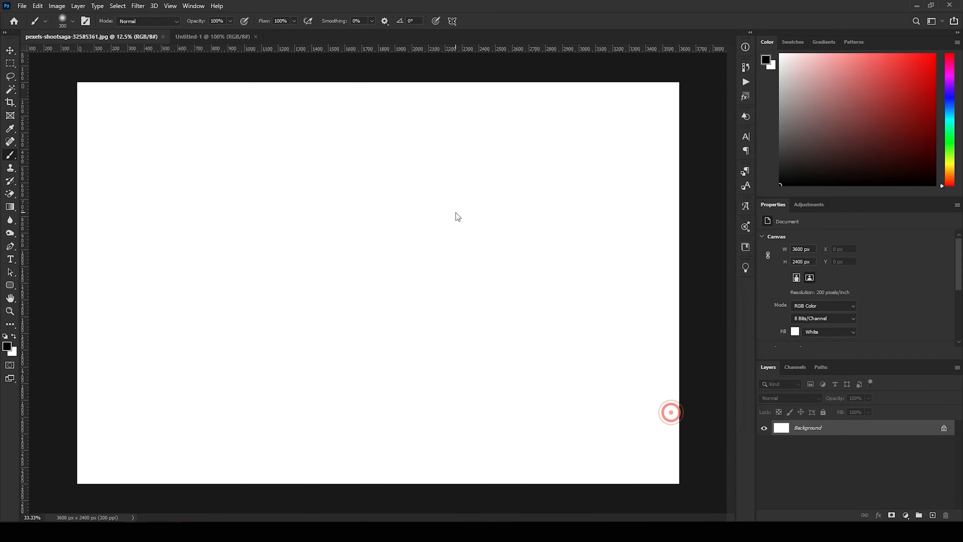
left_click(103, 38)
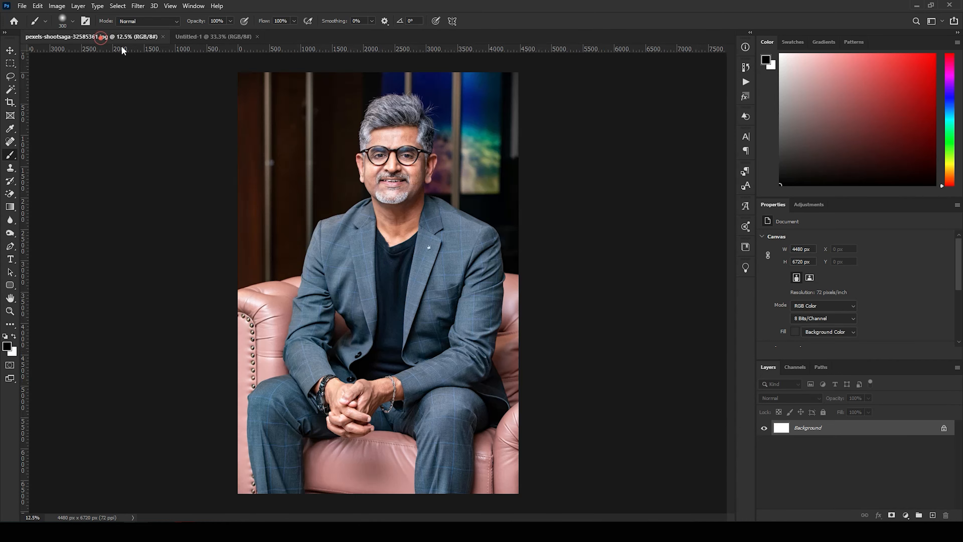
key("v")
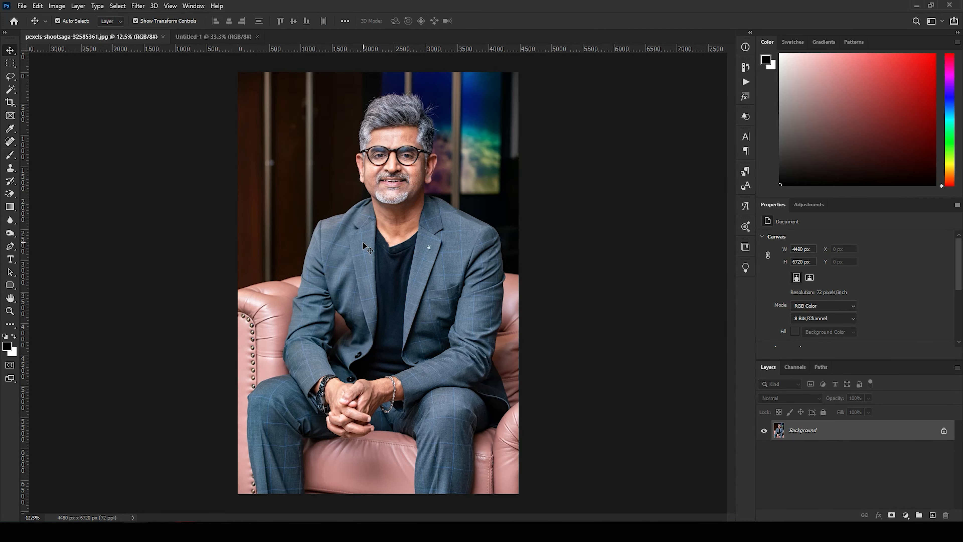
left_click(363, 242)
left_click_drag(182, 39, 248, 274)
Scale the copied portrait down to about 1358 × 2036 px and position it in the left half of the canvas.
left_click_drag(313, 193, 346, 512)
left_click_drag(652, 131, 328, 91)
left_click_drag(410, 83, 378, 148)
left_click_drag(304, 236, 266, 206)
key("Return")
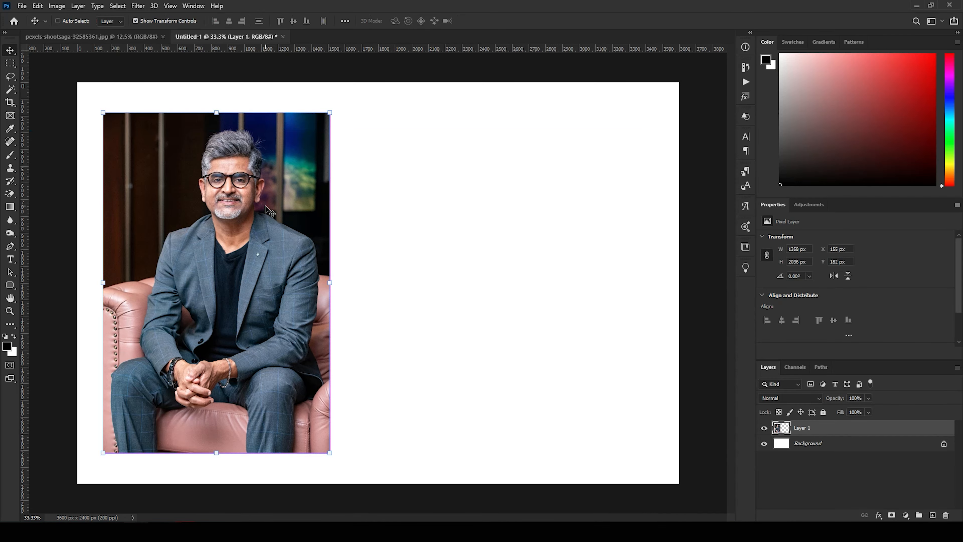
key("ctrl+0")
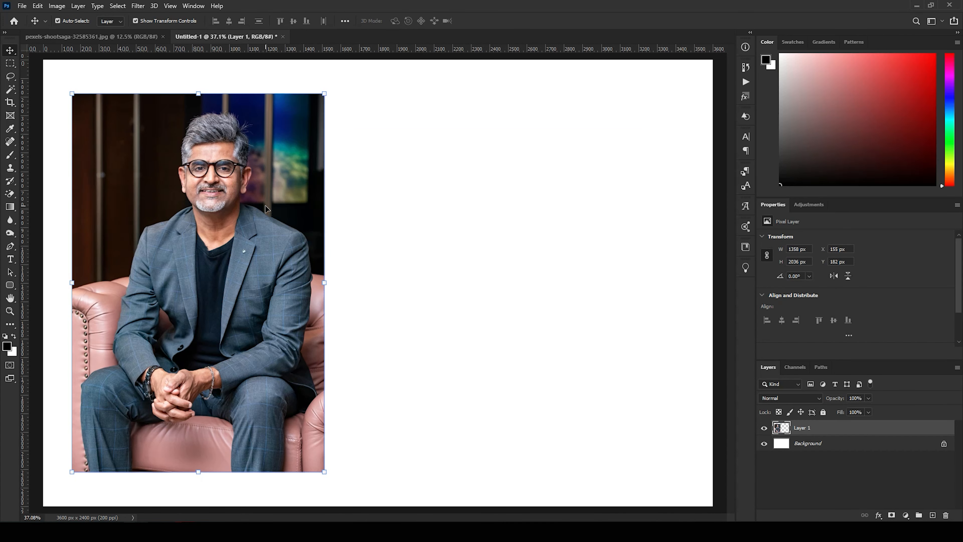
left_click(432, 192)
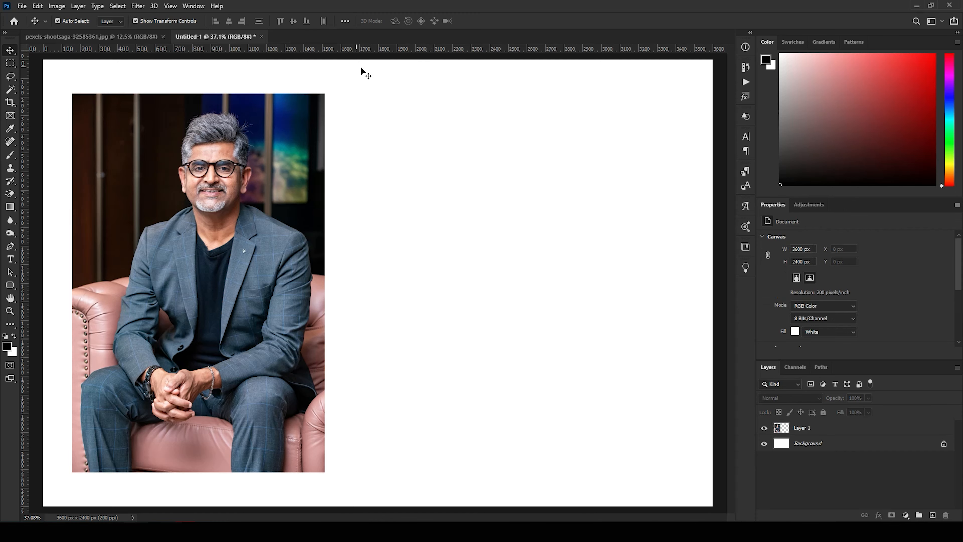
Place pexels-shootsaga-32585361 from the desktop into the right half of the canvas, scaled to about 1358 × 2037 px.
left_click(930, 5)
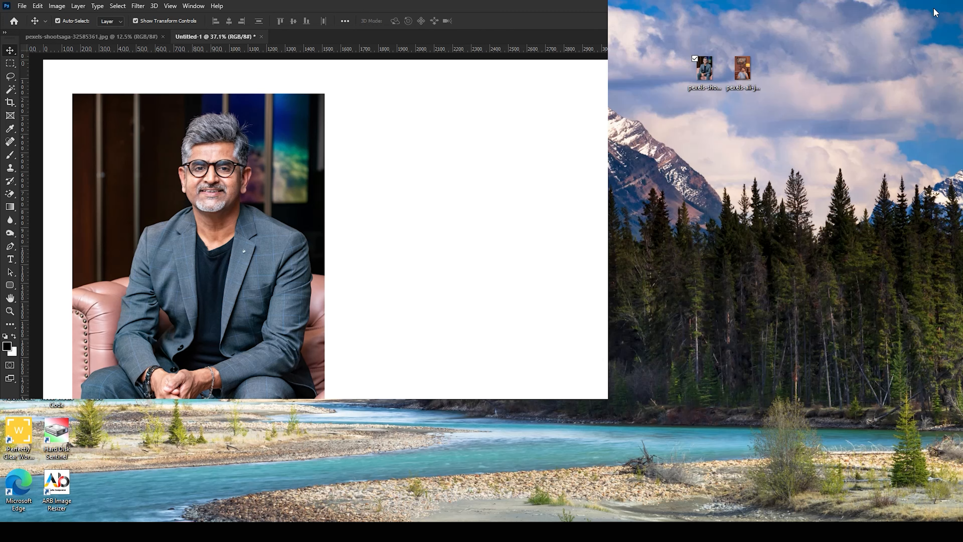
left_click_drag(699, 67, 471, 226)
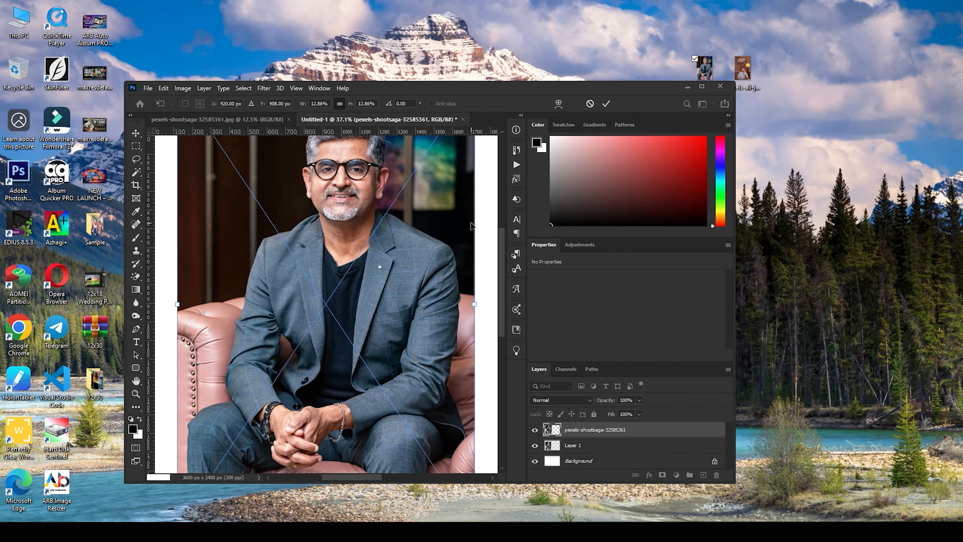
left_click(702, 87)
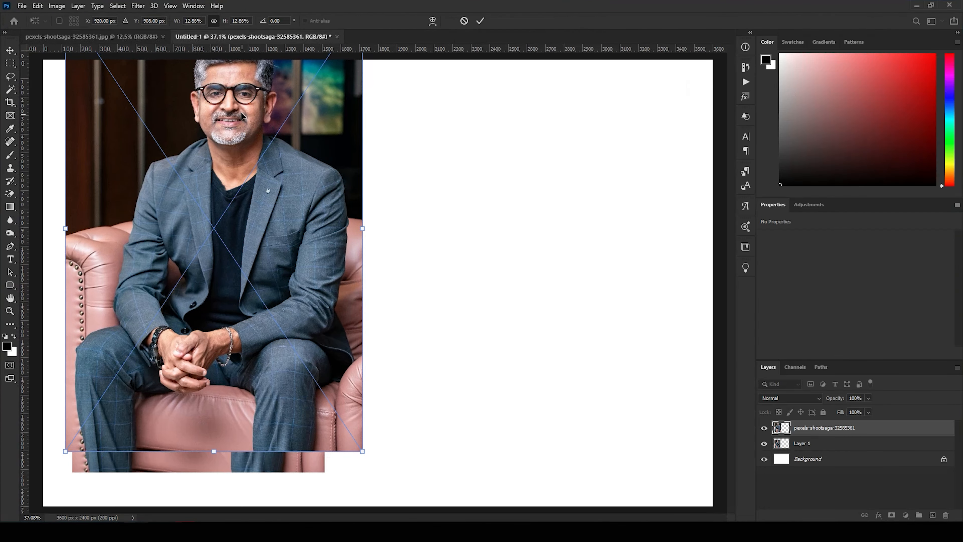
left_click_drag(241, 113, 532, 197)
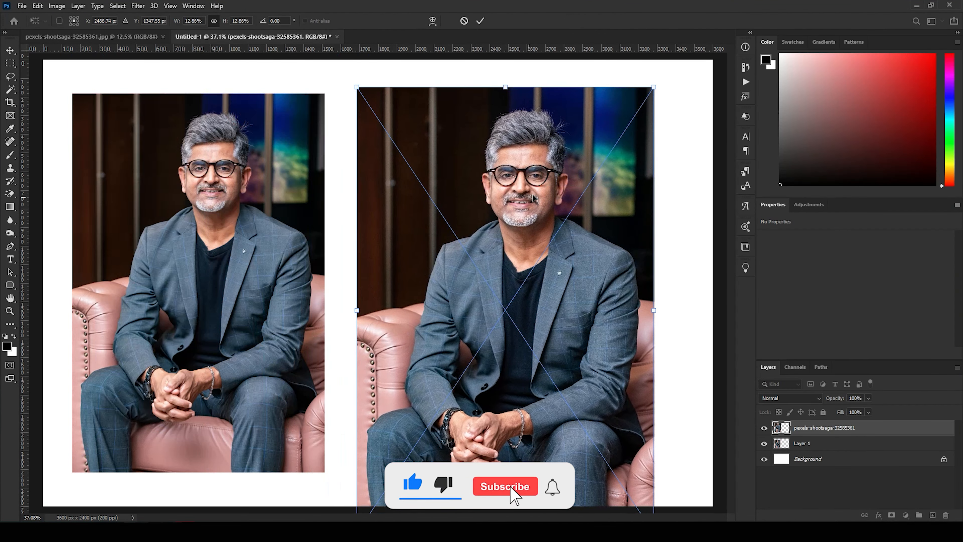
key("Return")
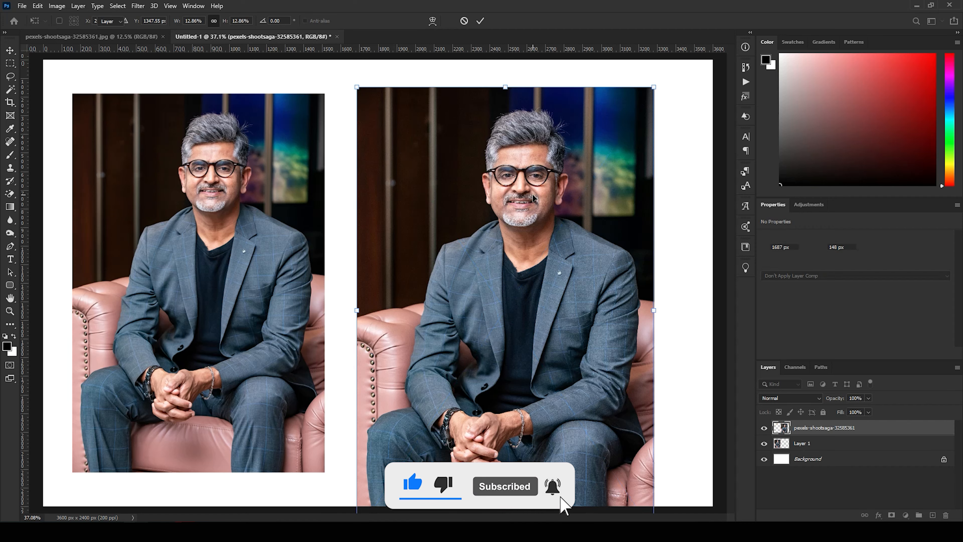
left_click(79, 36)
left_click(271, 36)
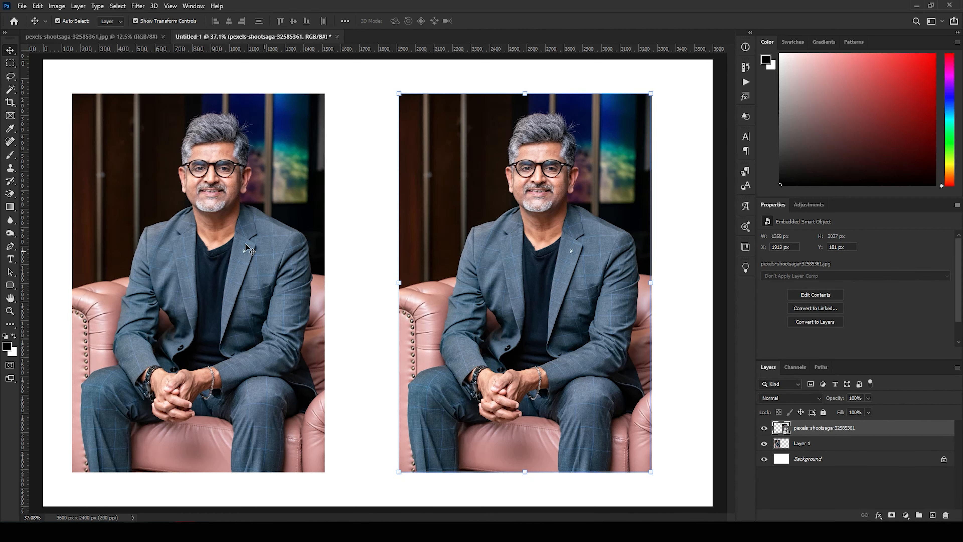
Select the two photos in turn to compare their layer types, then deselect them.
left_click(223, 192)
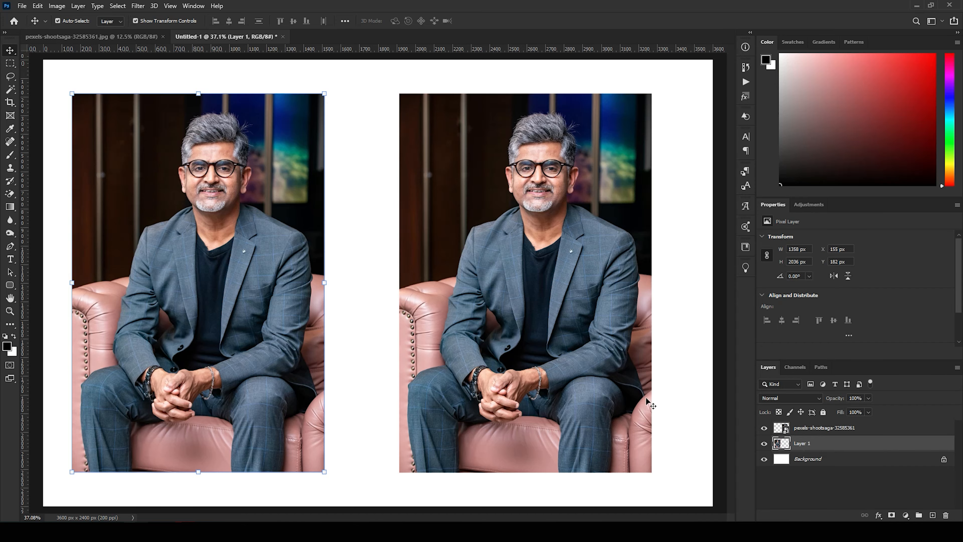
left_click(519, 288)
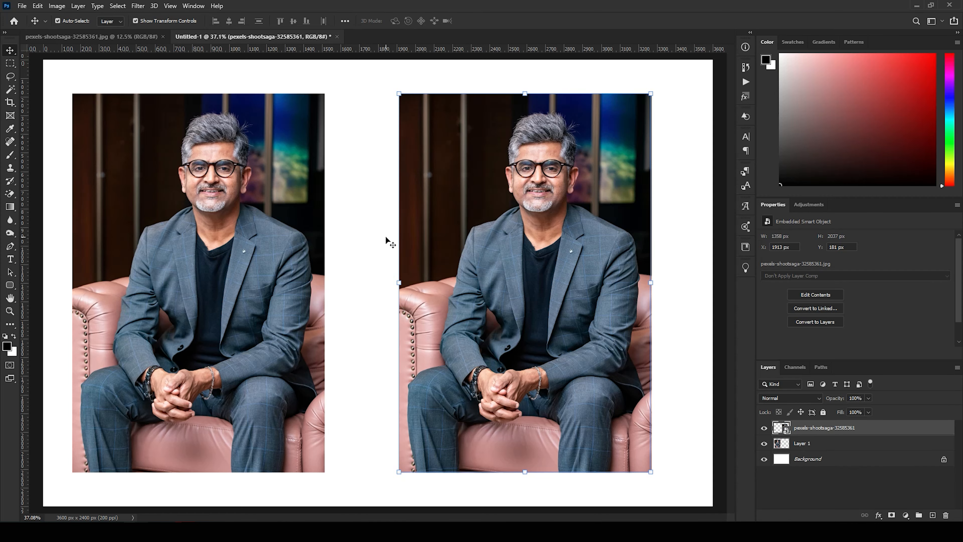
left_click(359, 148)
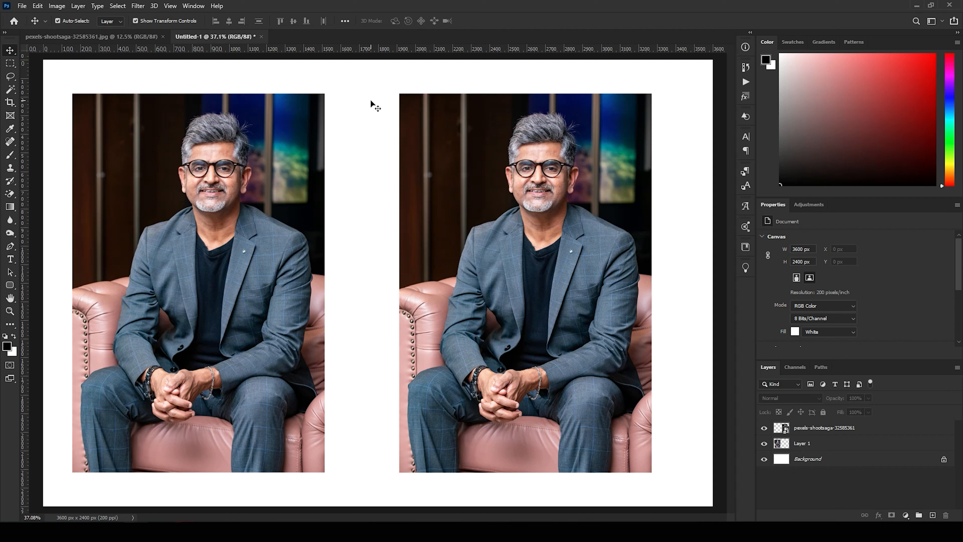
Turn off "Always Create Smart Objects when Placing" in the General preferences.
left_click(38, 6)
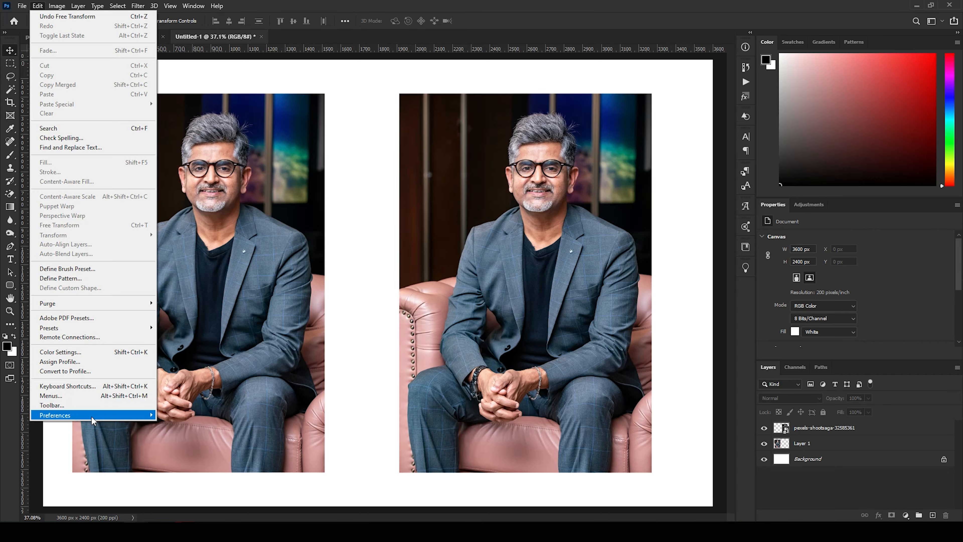
mouse_move(92, 420)
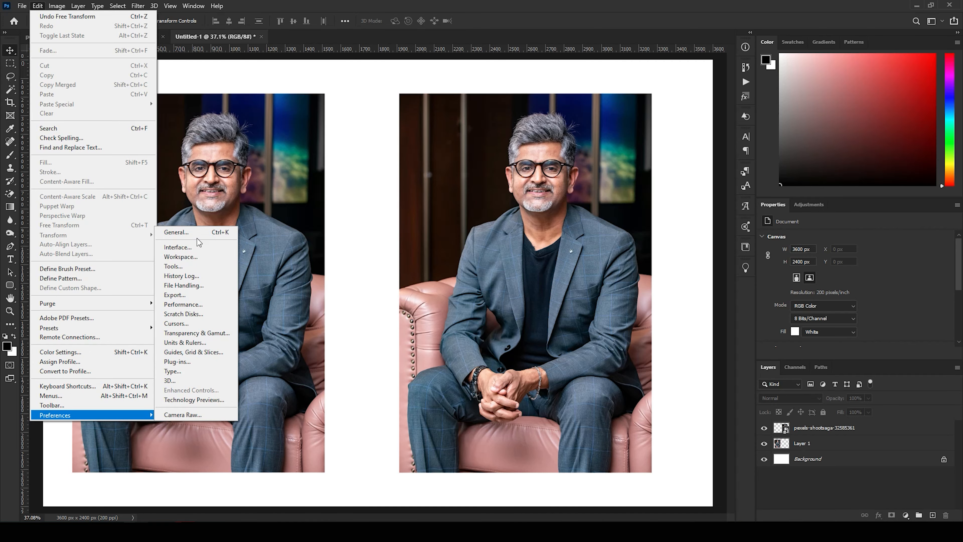
left_click(189, 232)
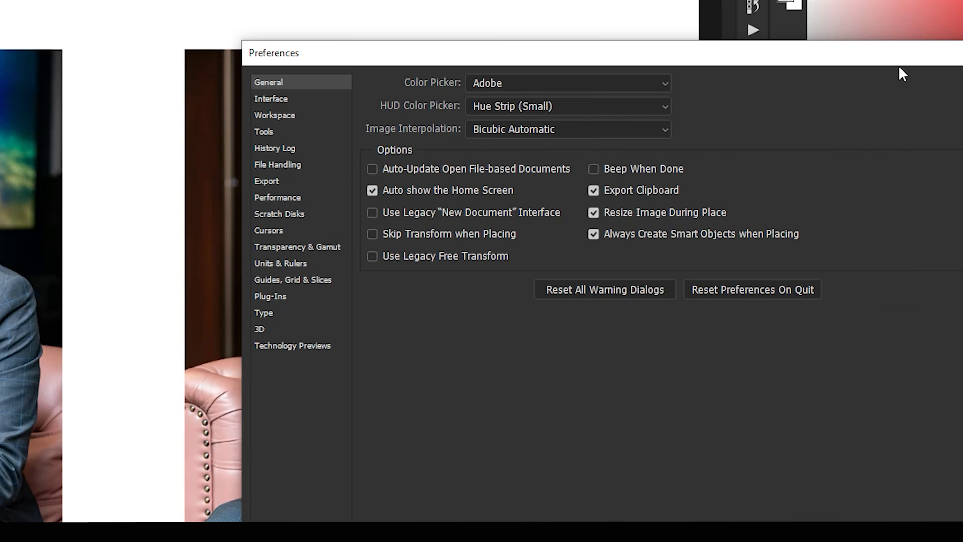
left_click_drag(875, 57, 686, 28)
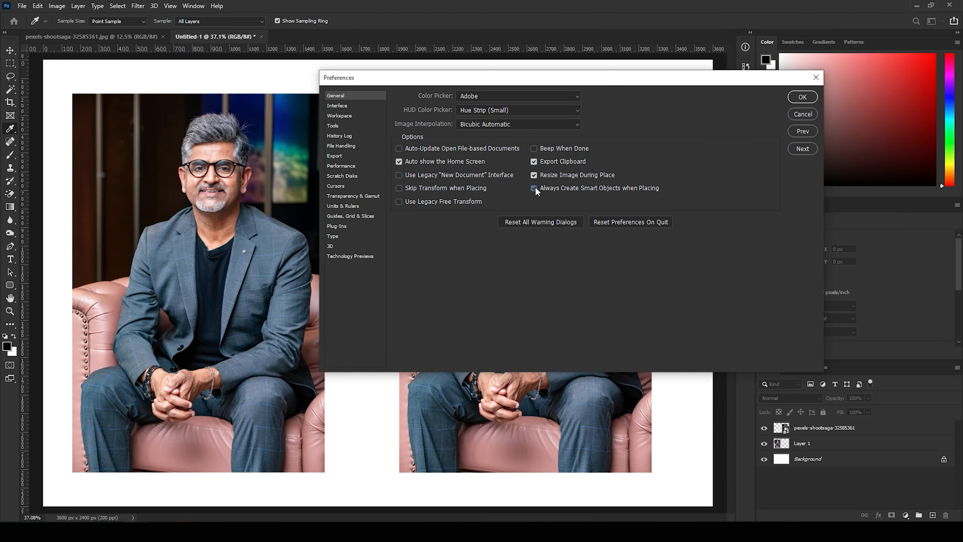
left_click(405, 204)
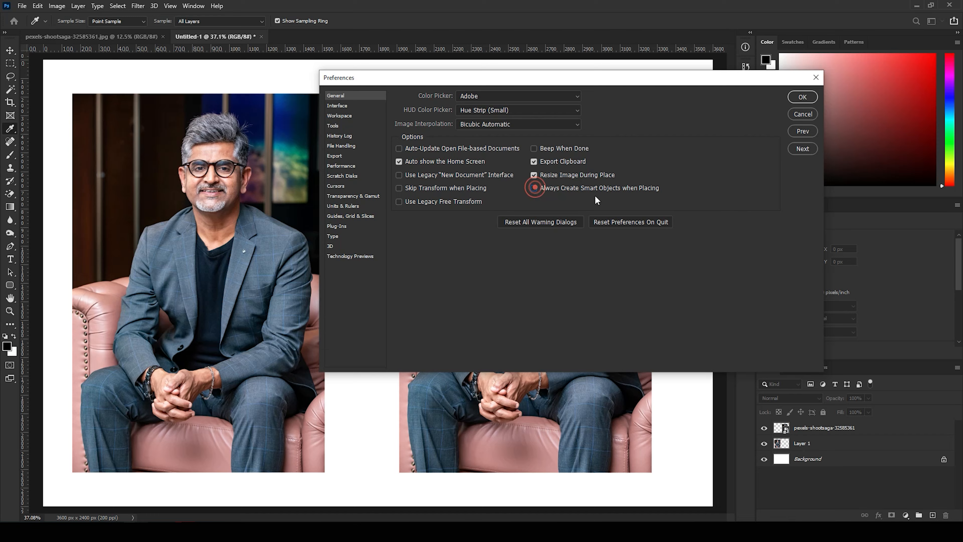
left_click(799, 97)
key("v")
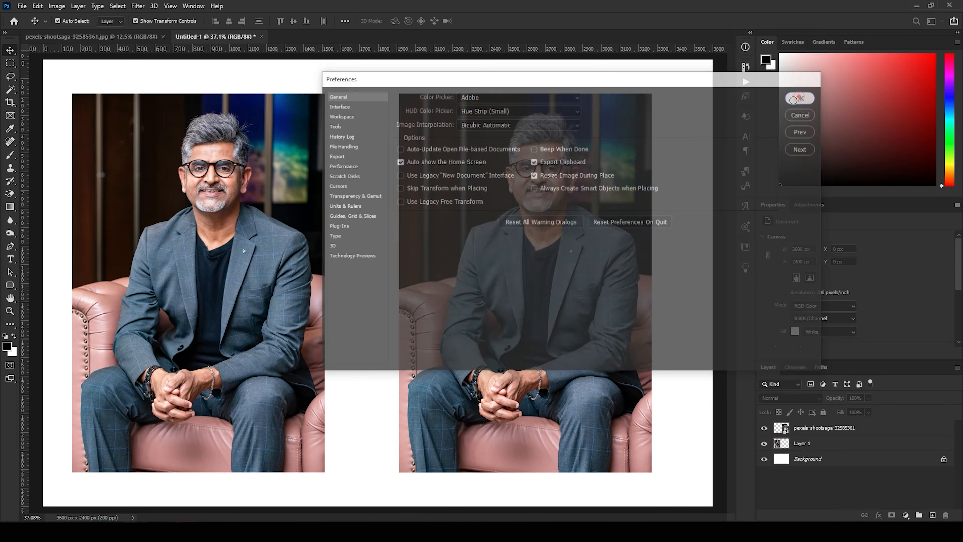
Place the desktop photo pexels-shootsaga-32585361 again, between the two existing portraits, scaled to about 1189 × 1782 px.
left_click(927, 5)
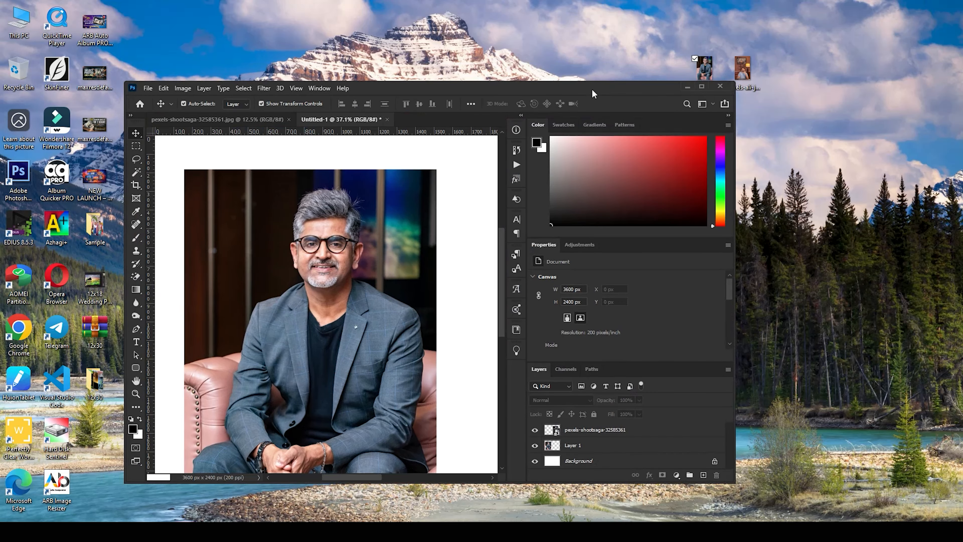
left_click_drag(594, 94, 496, 88)
left_click_drag(693, 72, 353, 161)
left_click_drag(352, 159, 377, 158)
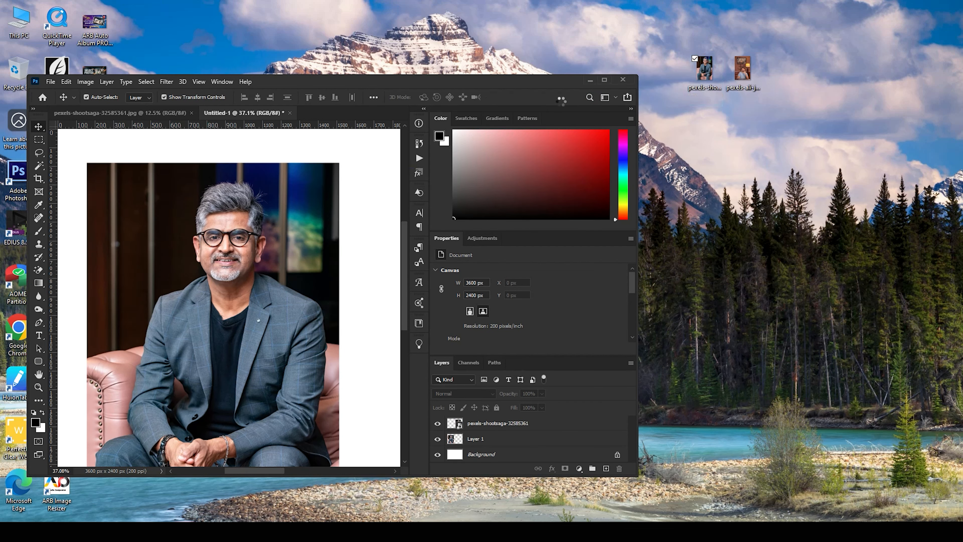
left_click(604, 80)
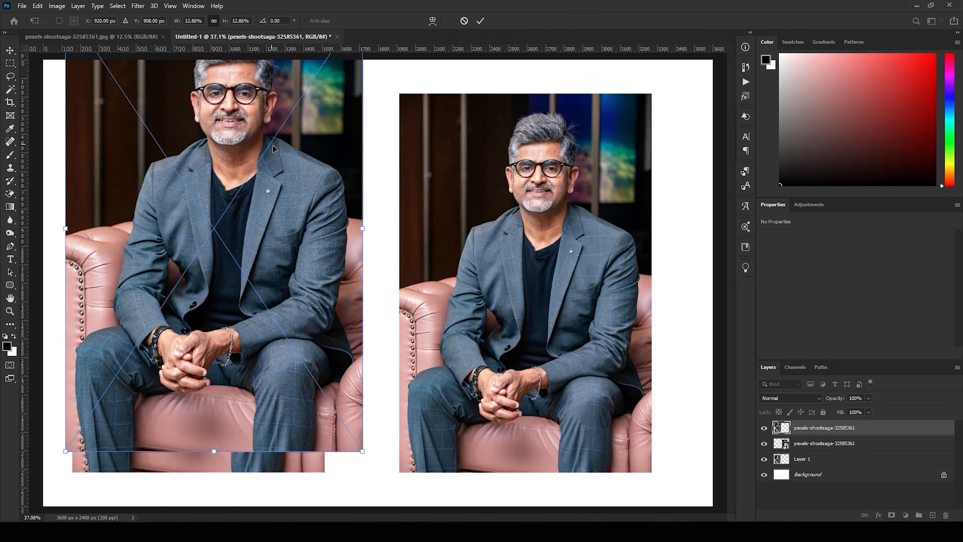
left_click_drag(271, 145, 306, 199)
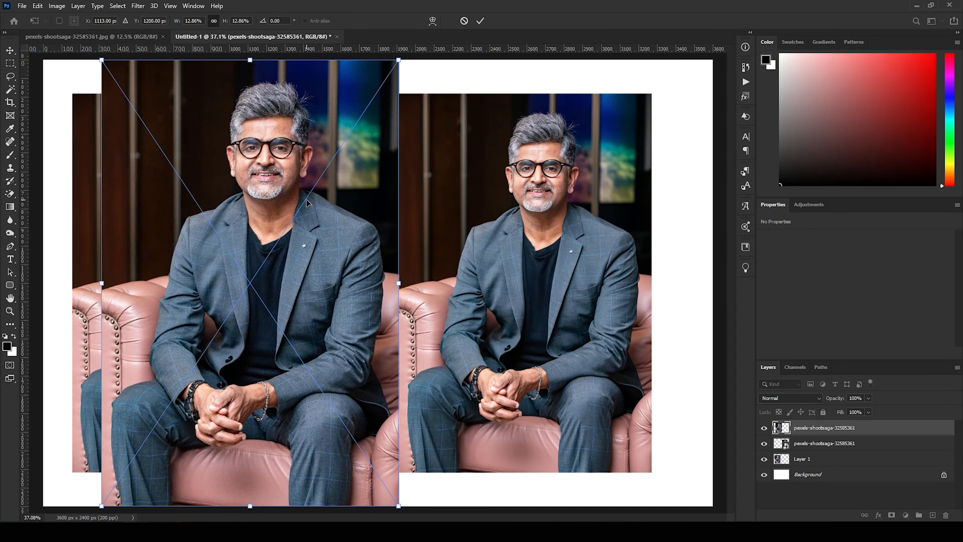
key("Return")
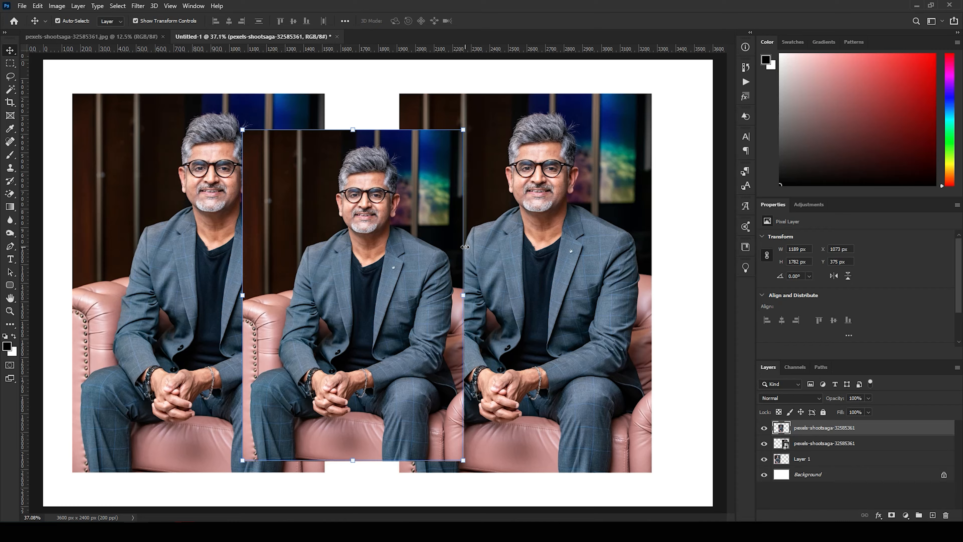
Delete the middle photo and turn on "Always Create Smart Objects when Placing" in the General preferences.
key("Delete")
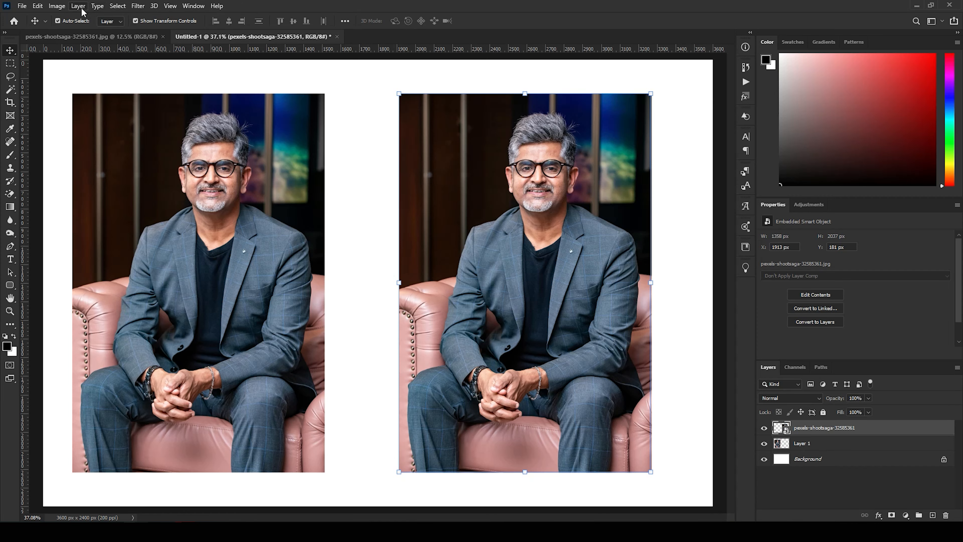
left_click(34, 8)
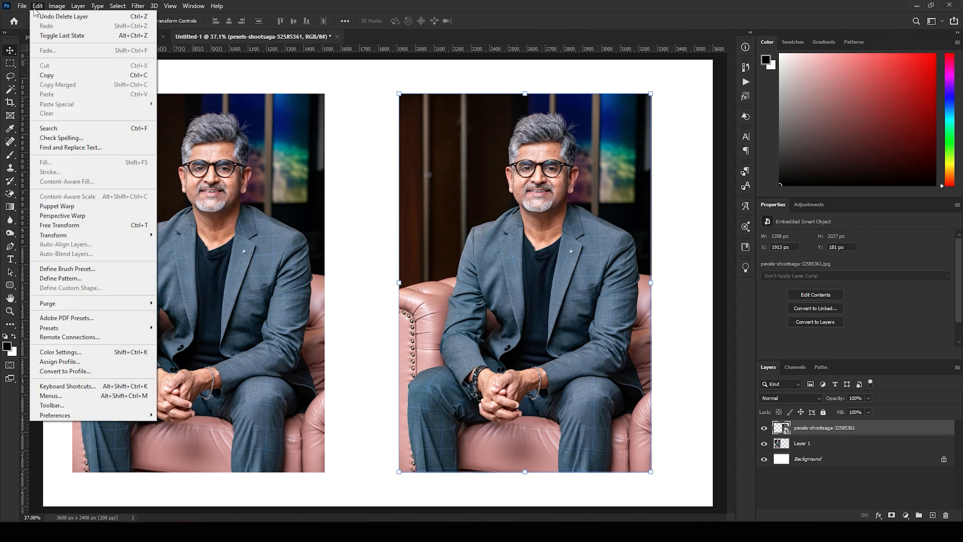
mouse_move(72, 417)
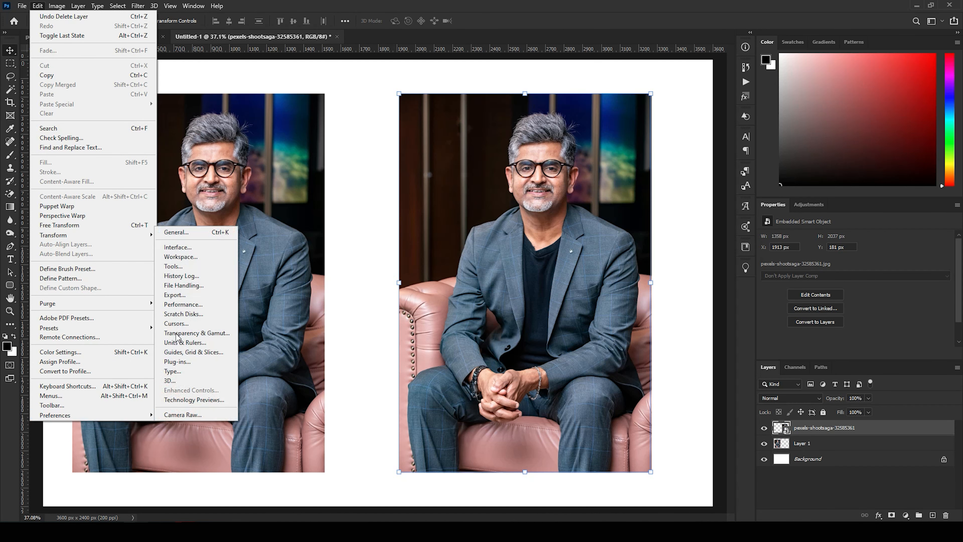
left_click(204, 231)
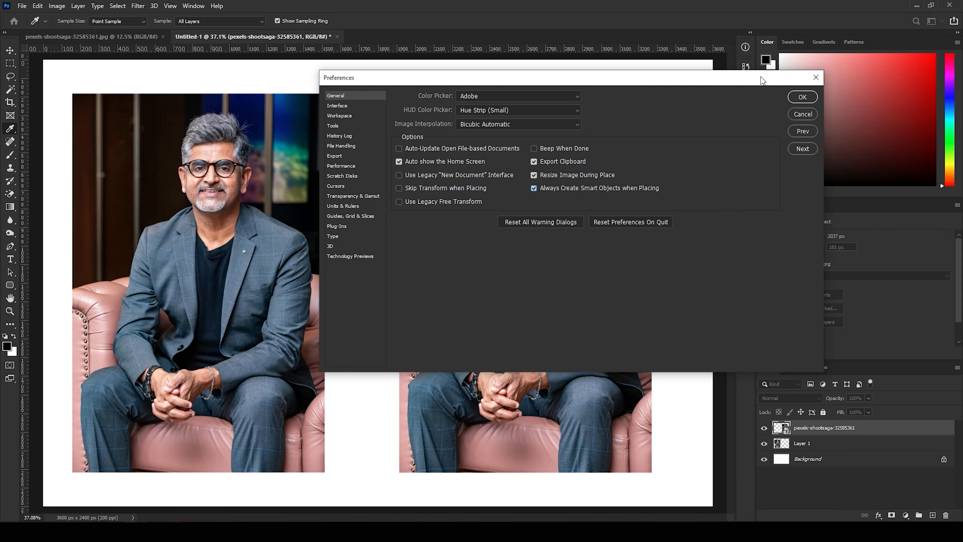
left_click(801, 97)
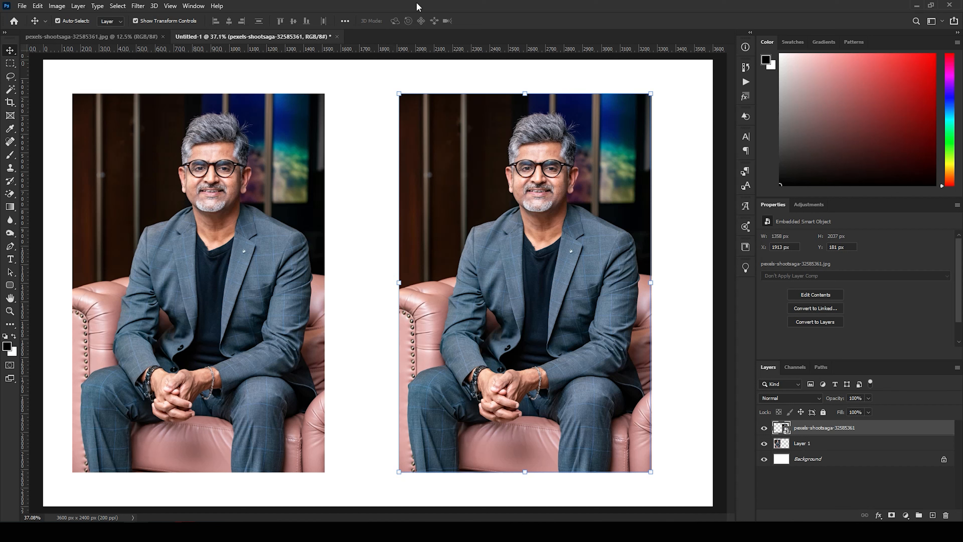
Open the General preferences once more and close them without changing anything.
key("ctrl")
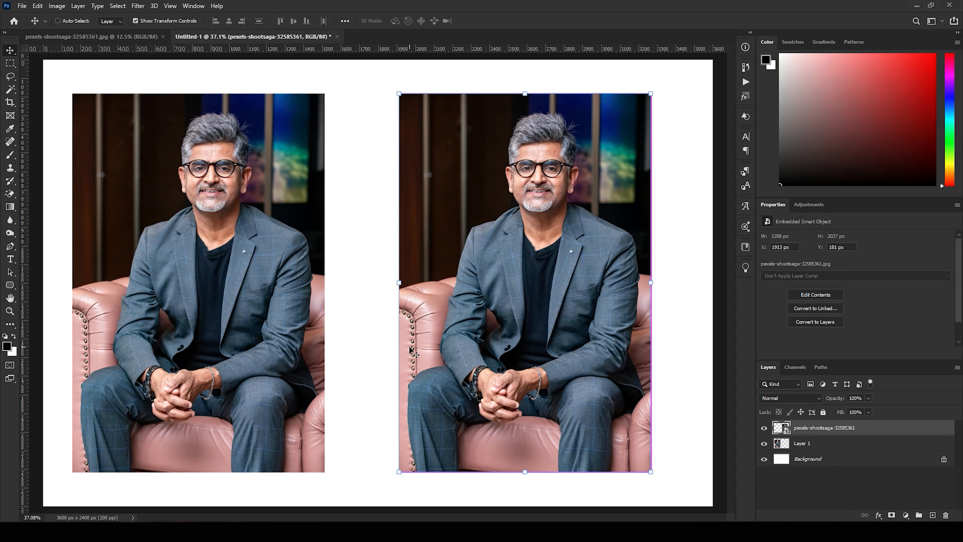
key("i")
key("ctrl+k")
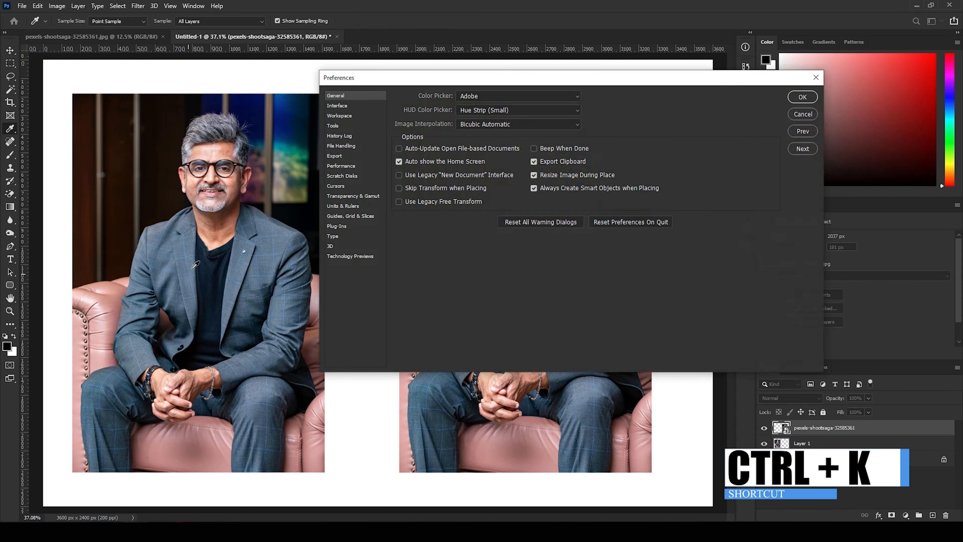
left_click(814, 80)
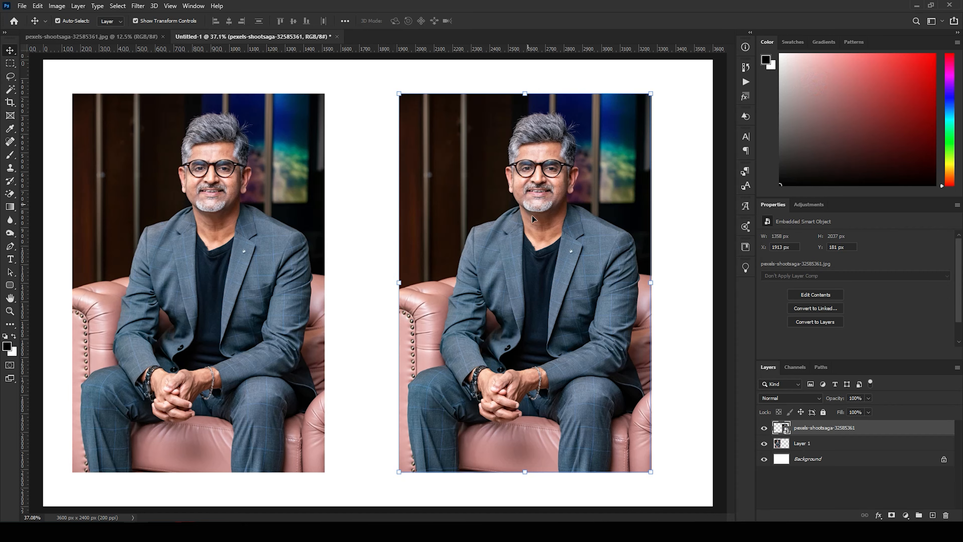
Shrink the left pixel-layer photo towards its lower-left corner to about 104 × 156 px.
left_click(246, 221)
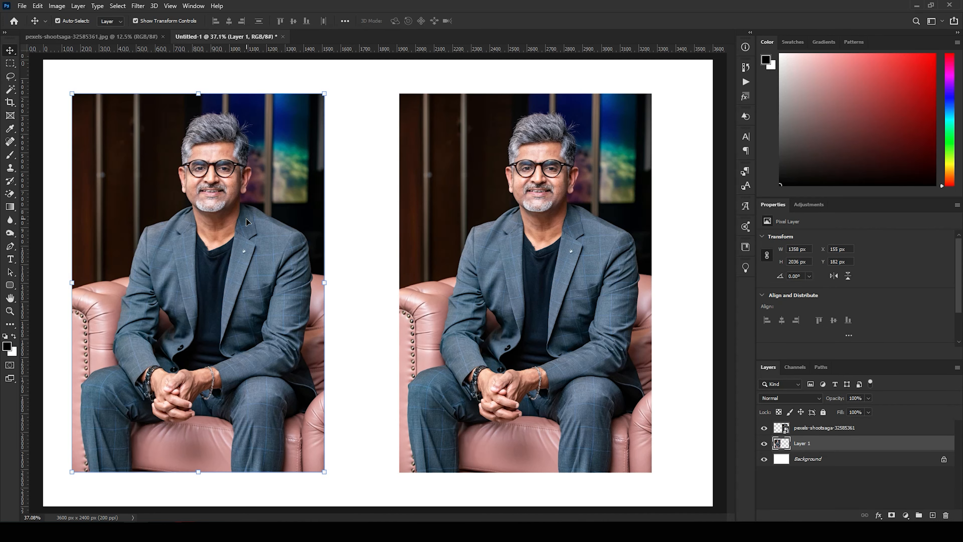
key("ctrl")
key("ctrl+t")
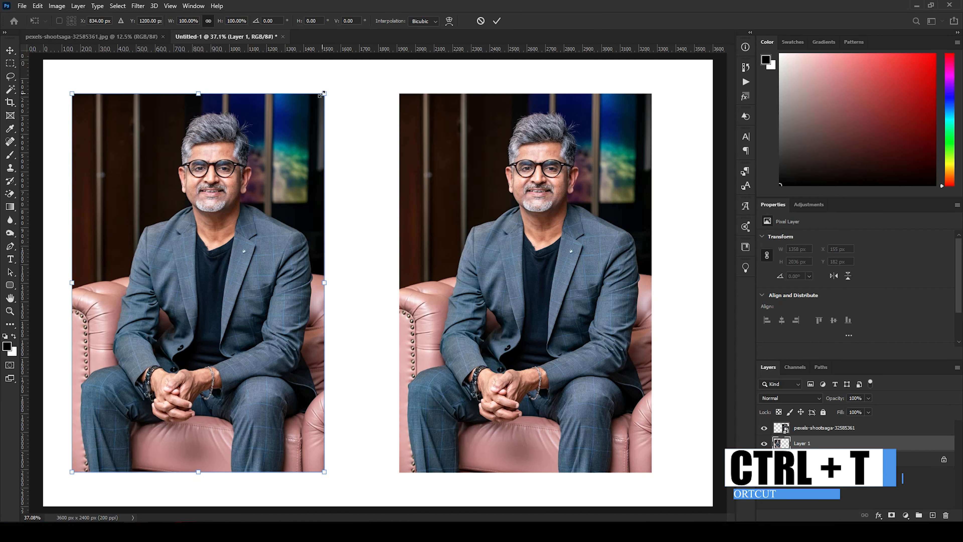
left_click_drag(324, 94, 91, 443)
left_click(170, 421)
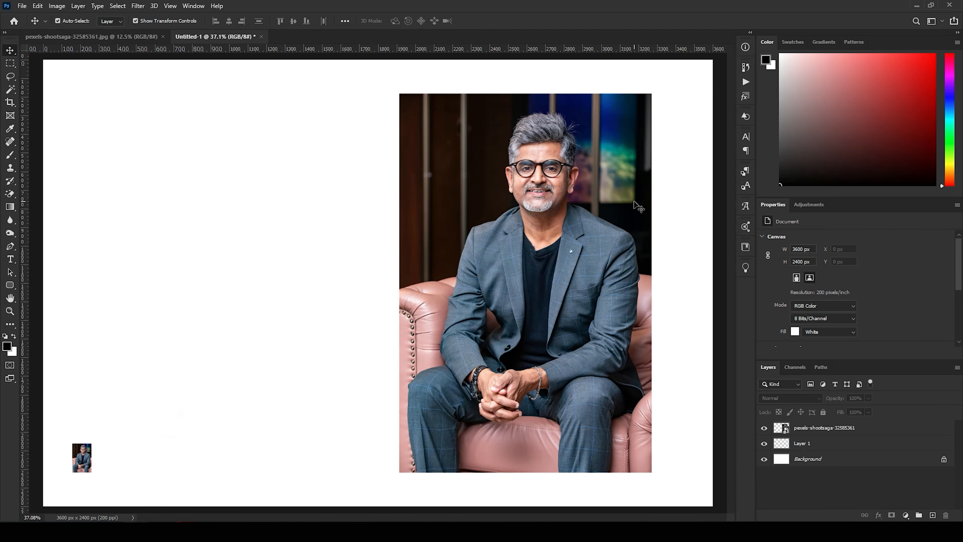
Shrink the right smart-object photo towards its lower-right corner to about 0.85% scale and deselect it.
left_click(576, 221)
key("ctrl+t")
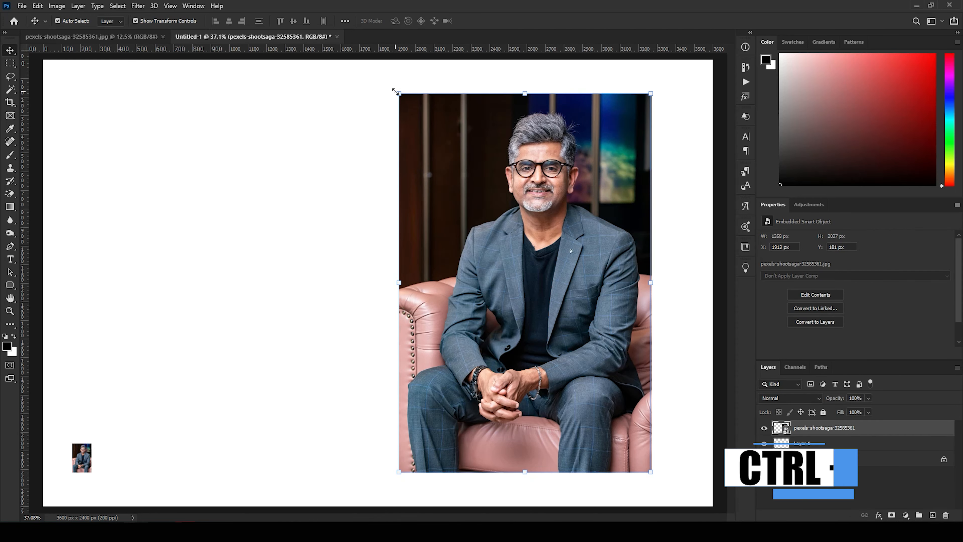
left_click_drag(397, 93, 618, 448)
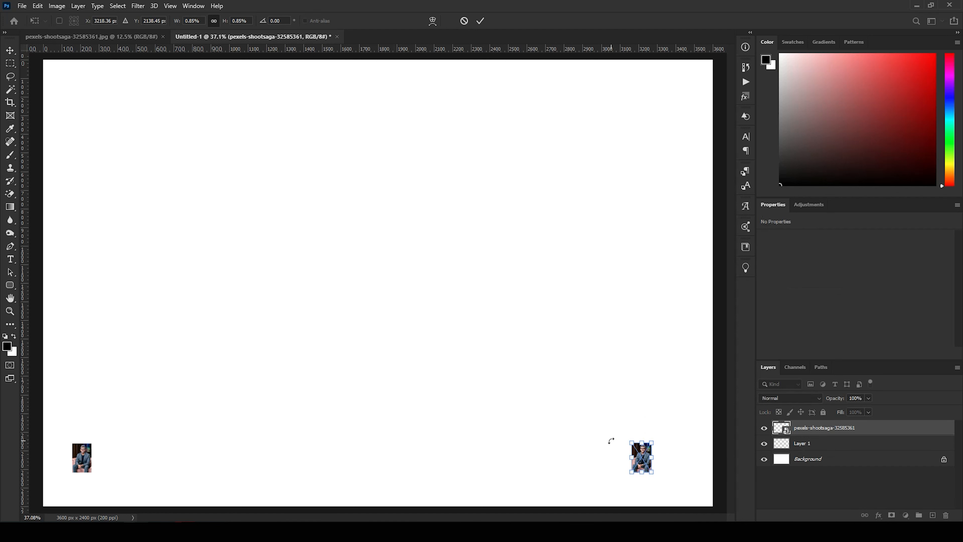
key("Return")
left_click(591, 248)
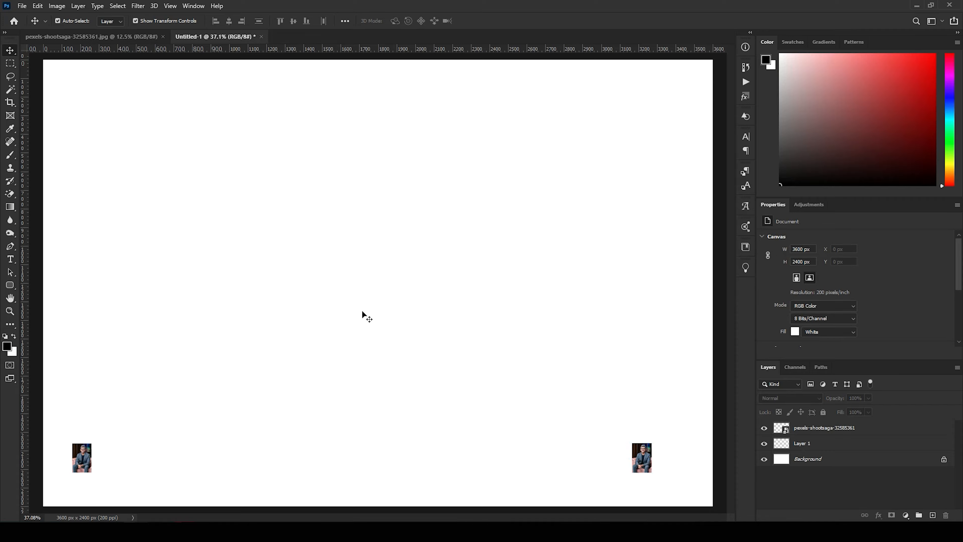
Enlarge the small left pixel-layer photo to about 1361 × 2041 px.
left_click(87, 459)
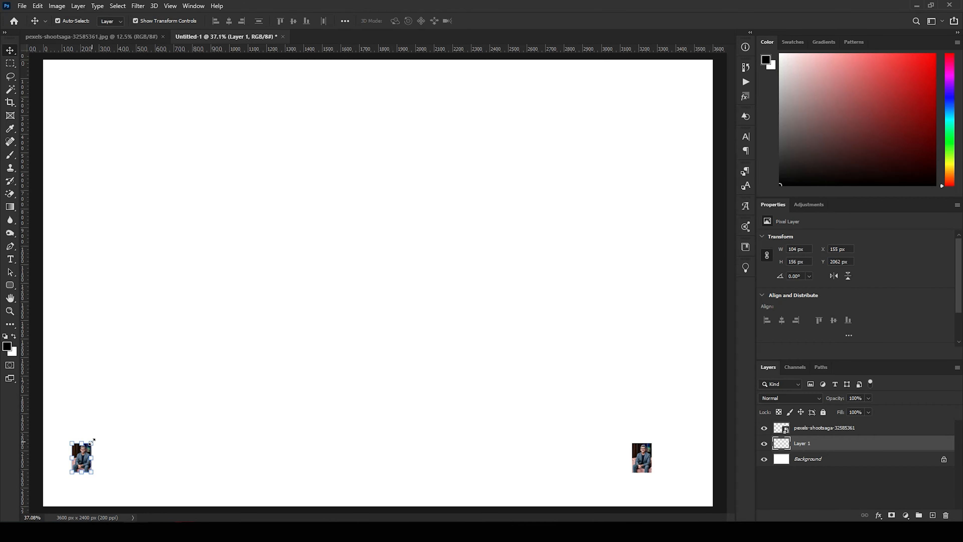
left_click_drag(92, 441, 434, 163)
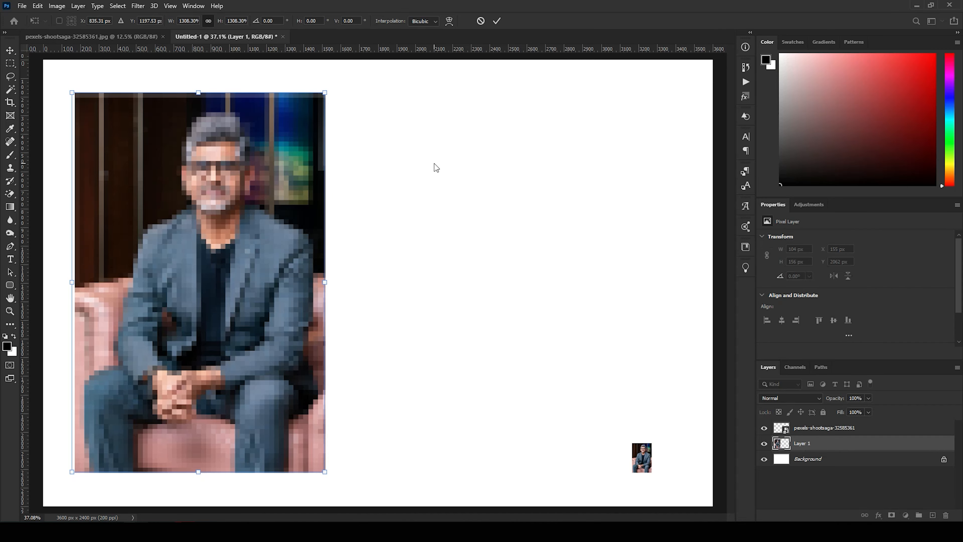
key("Return")
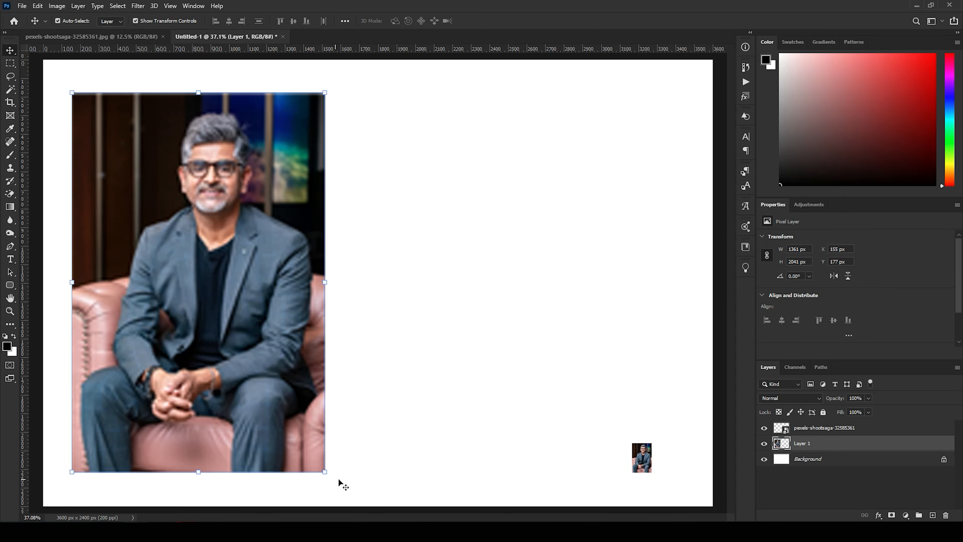
Enlarge the small smart-object photo to about 1371 × 2056 px in the right half of the canvas.
left_click(641, 457)
key("ctrl+t")
left_click_drag(631, 443, 338, 132)
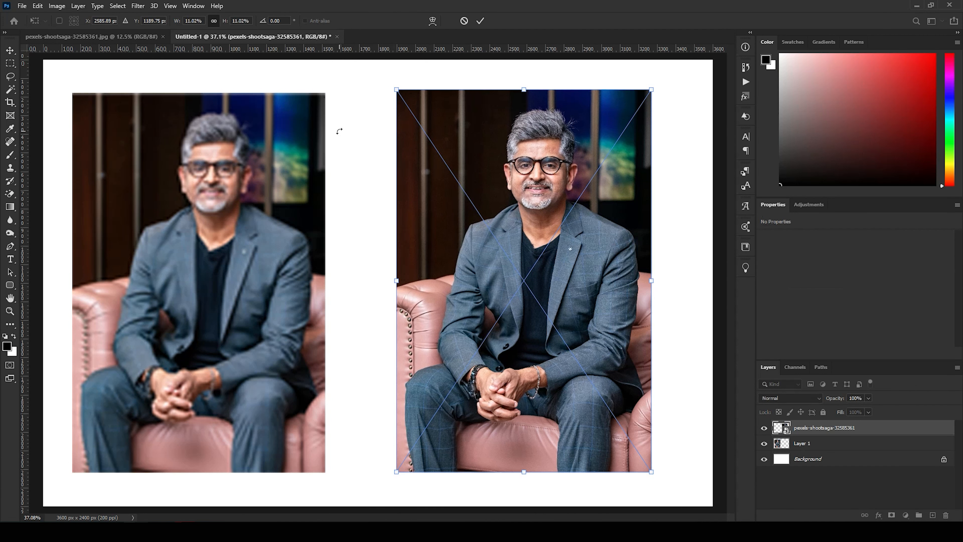
key("Return")
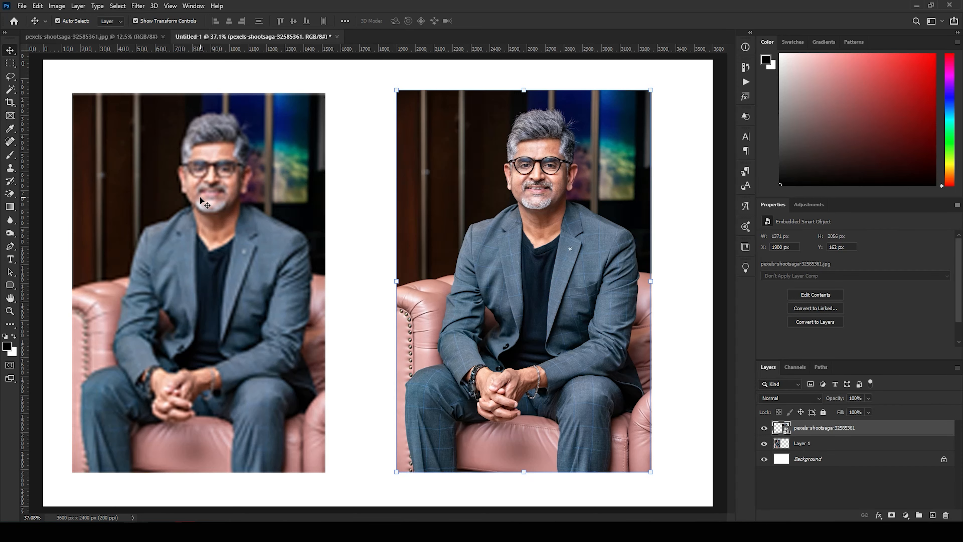
Delete the blurred left photo and bring the full-size image from the pexels-shootsaga-32585361.jpg document into Untitled-1.
left_click(193, 200)
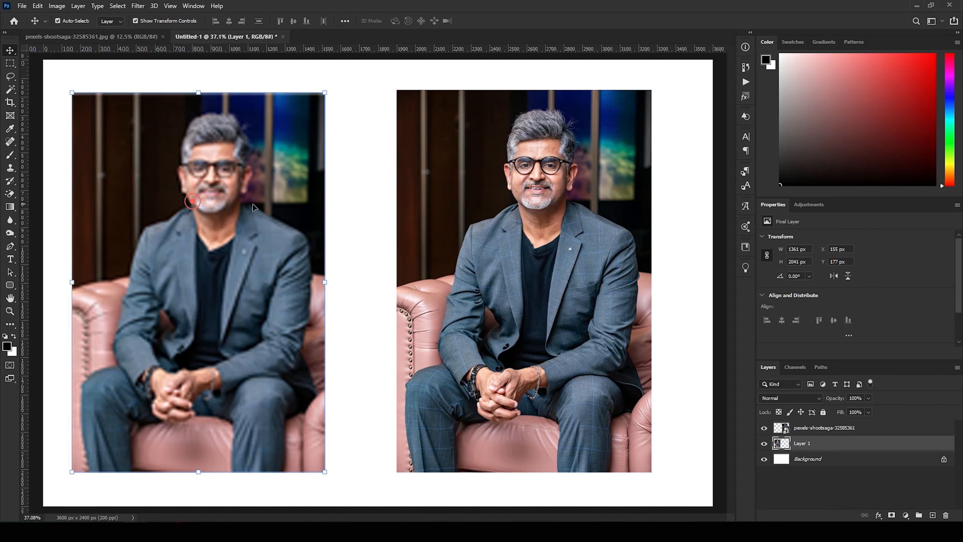
key("Delete")
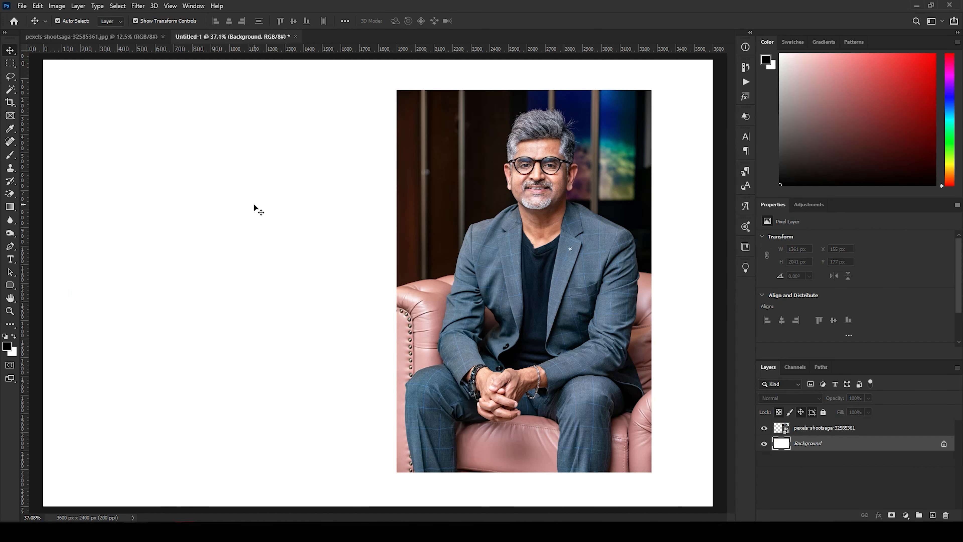
left_click(107, 37)
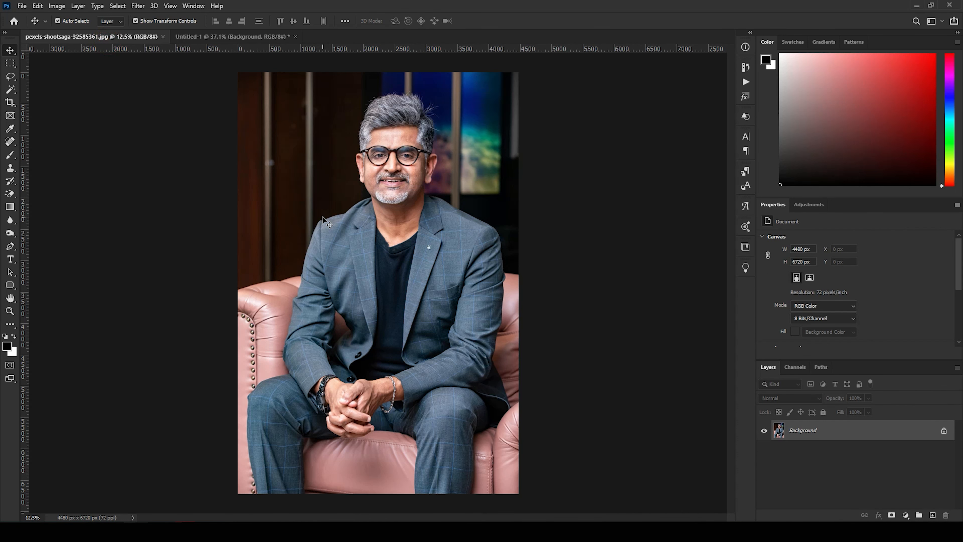
left_click(209, 41)
key("ctrl+z")
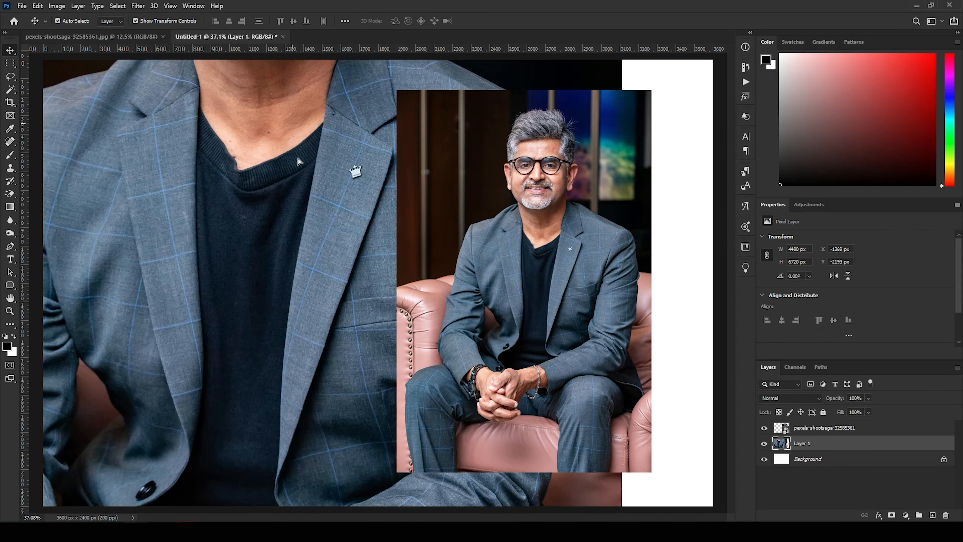
Scale the new Layer 1 photo to about 1374 × 2061 px and position it in the left half, bottom-aligned with the right photo.
left_click_drag(195, 178, 222, 320)
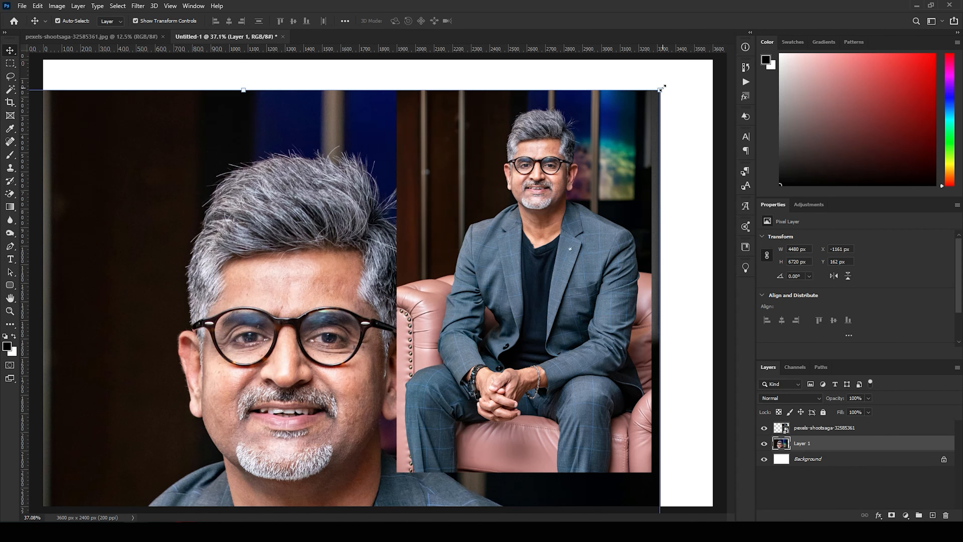
left_click_drag(661, 88, 206, 318)
left_click_drag(231, 472, 201, 80)
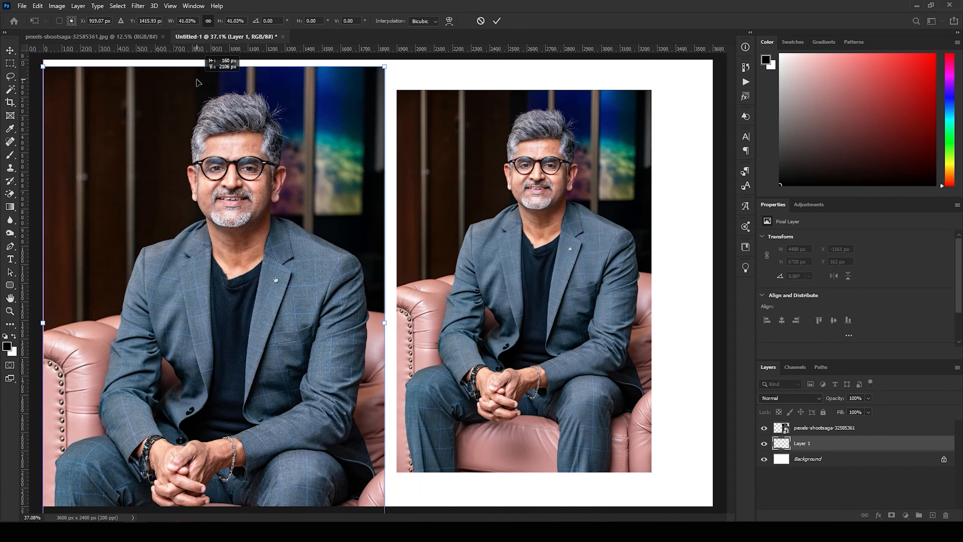
left_click_drag(381, 65, 327, 146)
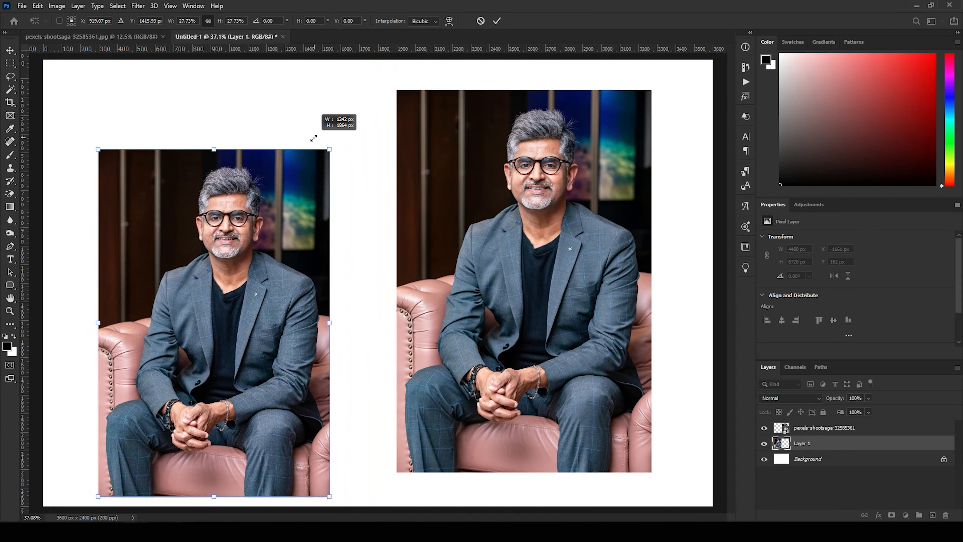
left_click_drag(291, 197, 270, 183)
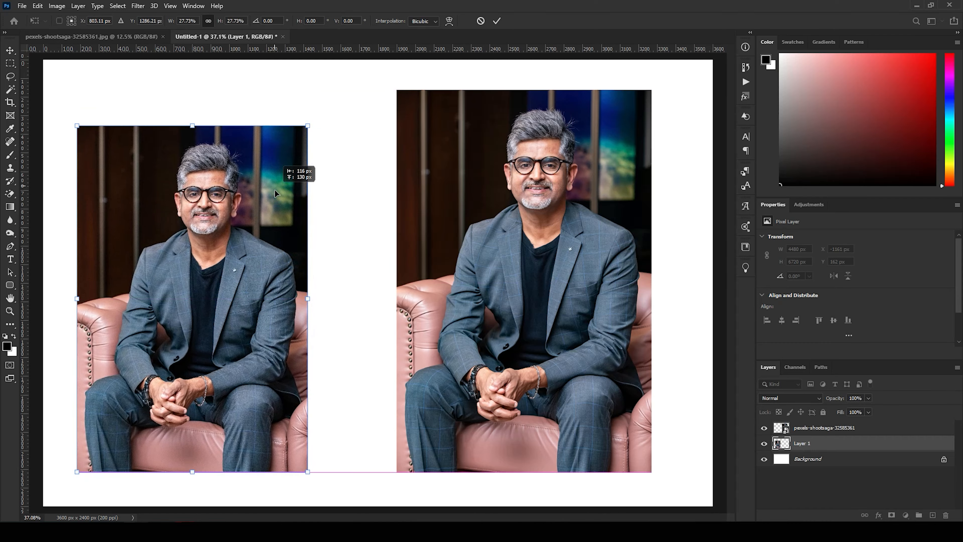
left_click_drag(314, 121, 338, 91)
key("Return")
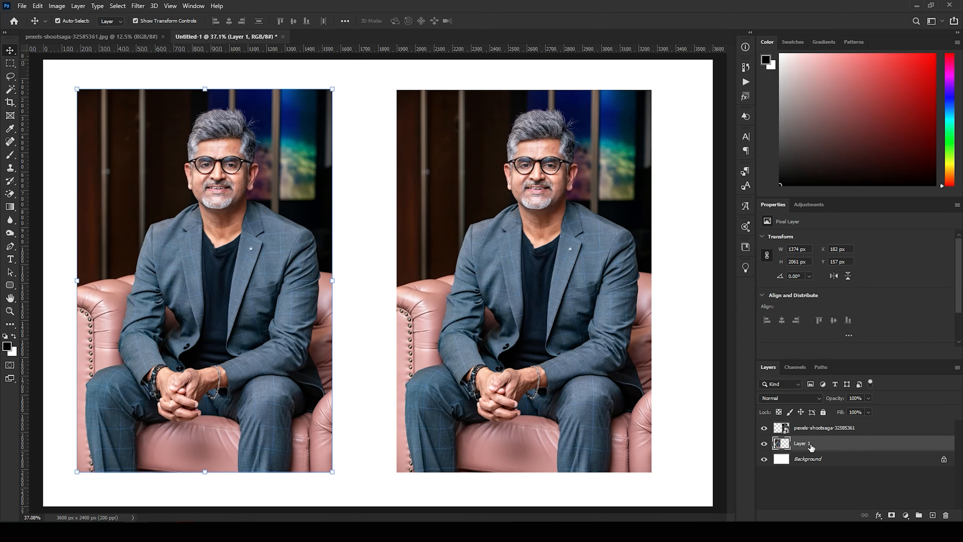
Try converting Layer 1 to a smart object and undo the conversion.
right_click(845, 441)
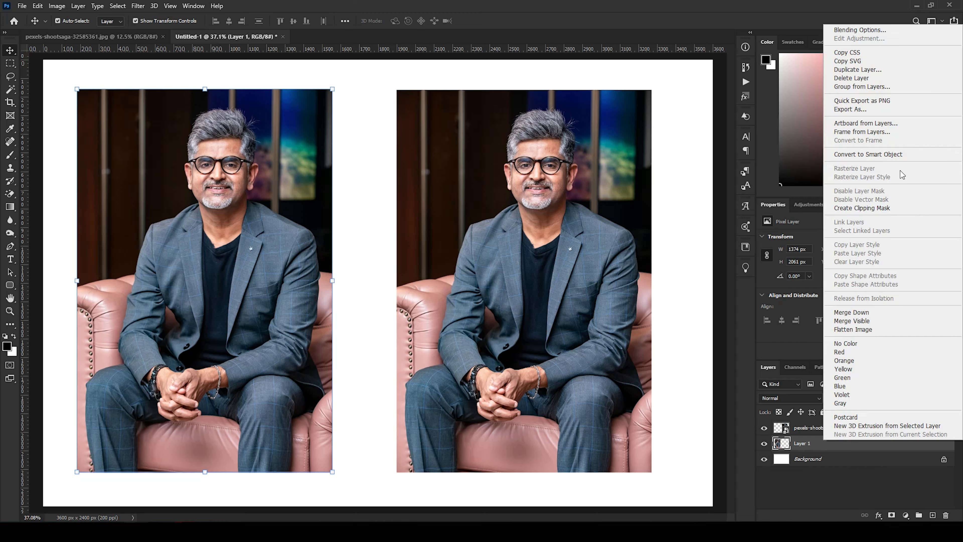
left_click(912, 158)
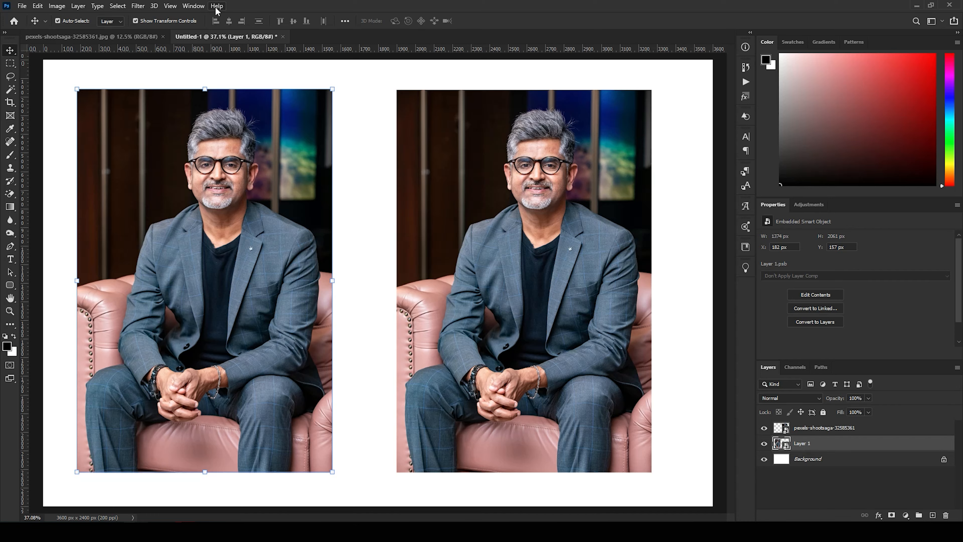
key("ctrl")
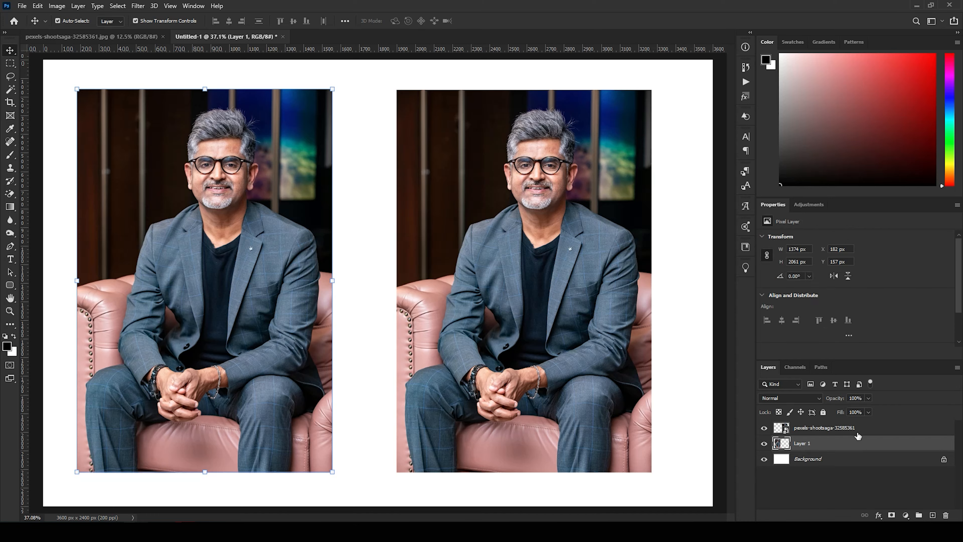
Convert the left photo's layer, Layer 1, to a smart object and dismiss the desktop notification.
left_click(78, 6)
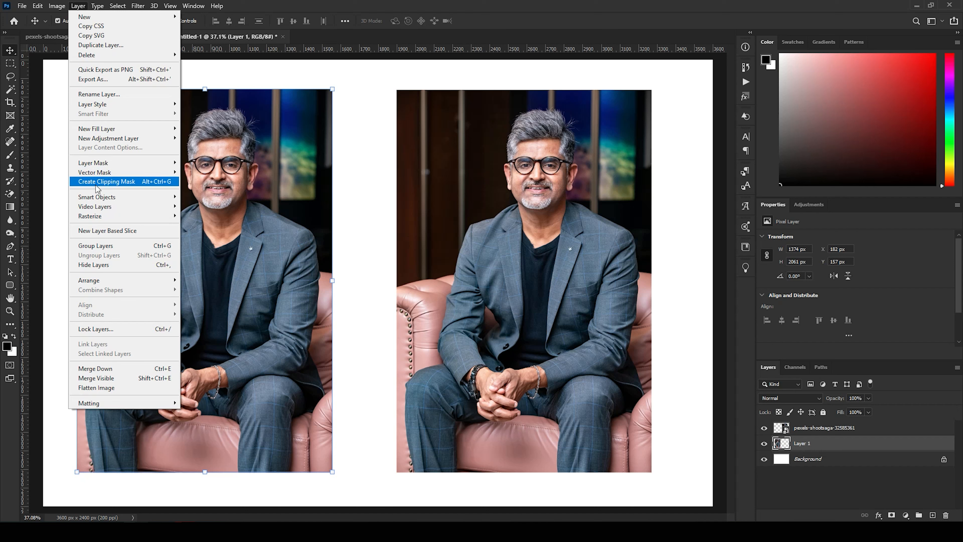
mouse_move(122, 201)
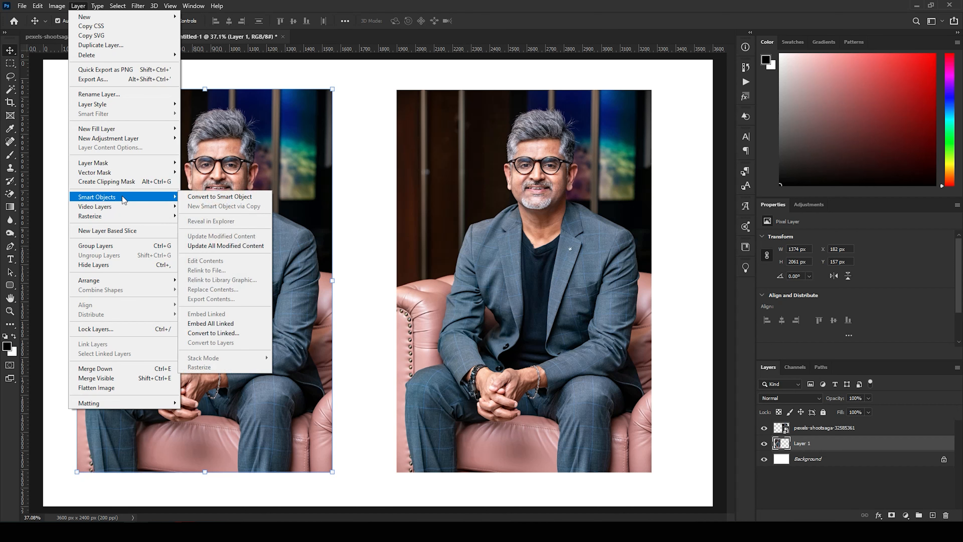
left_click(213, 197)
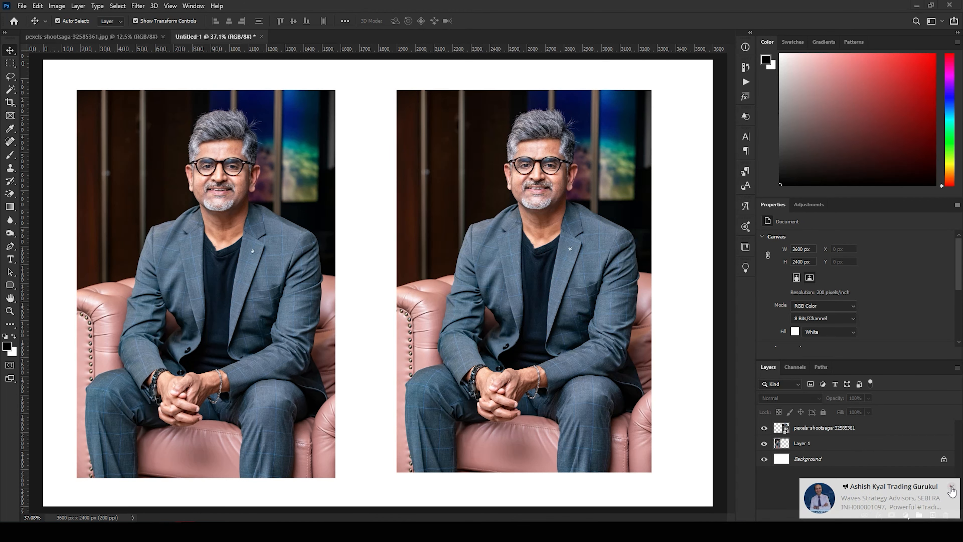
left_click(951, 490)
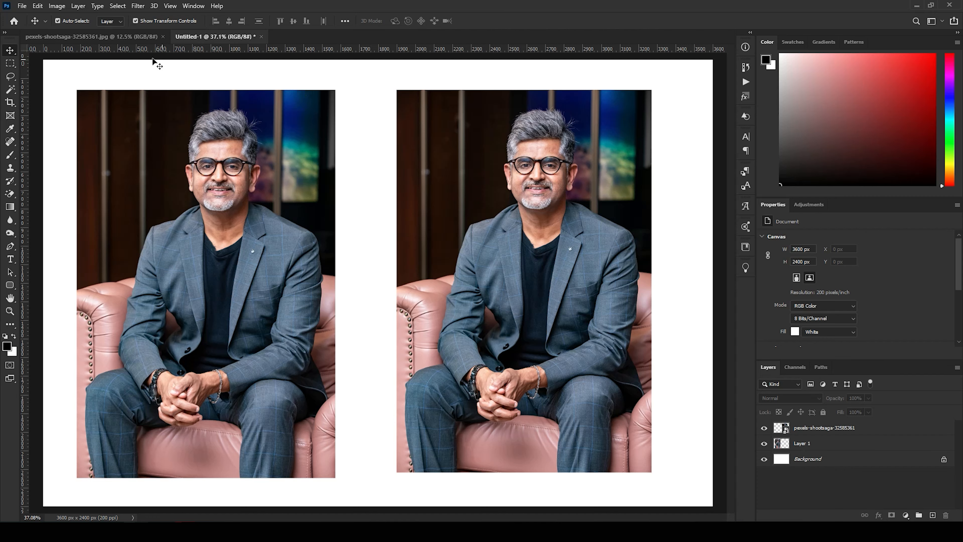
Place the desktop portrait with the yellow lamp as an embedded image and scale it to about 1380 × 2070 px.
left_click(23, 9)
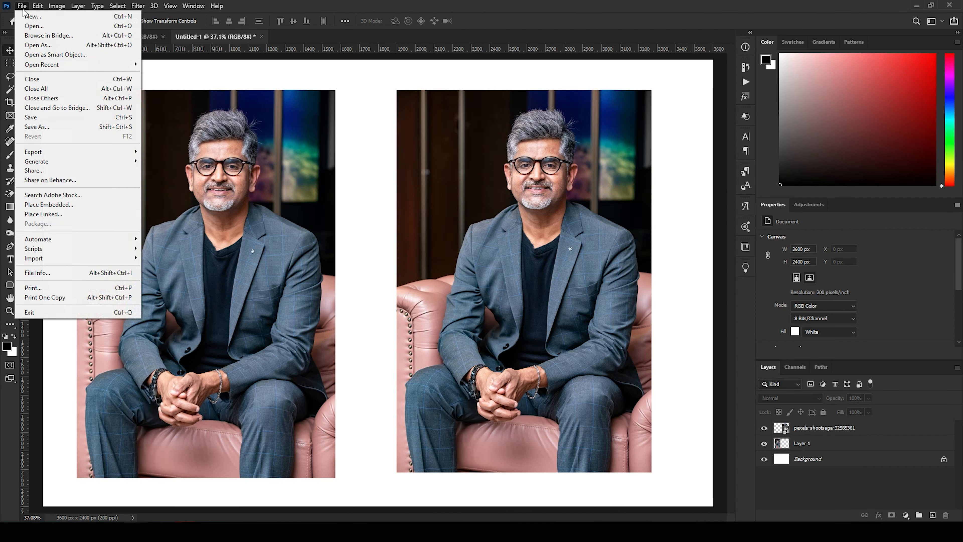
left_click(72, 205)
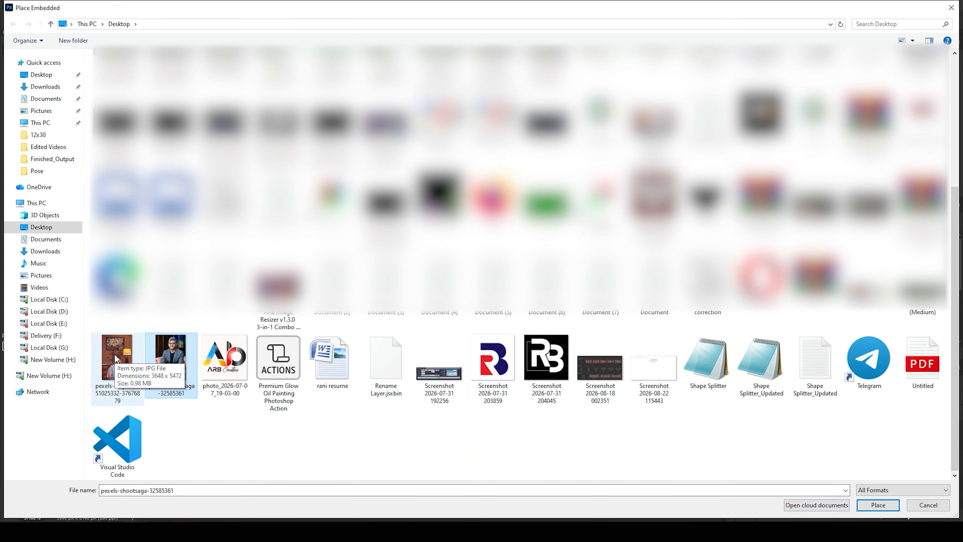
left_click(115, 353)
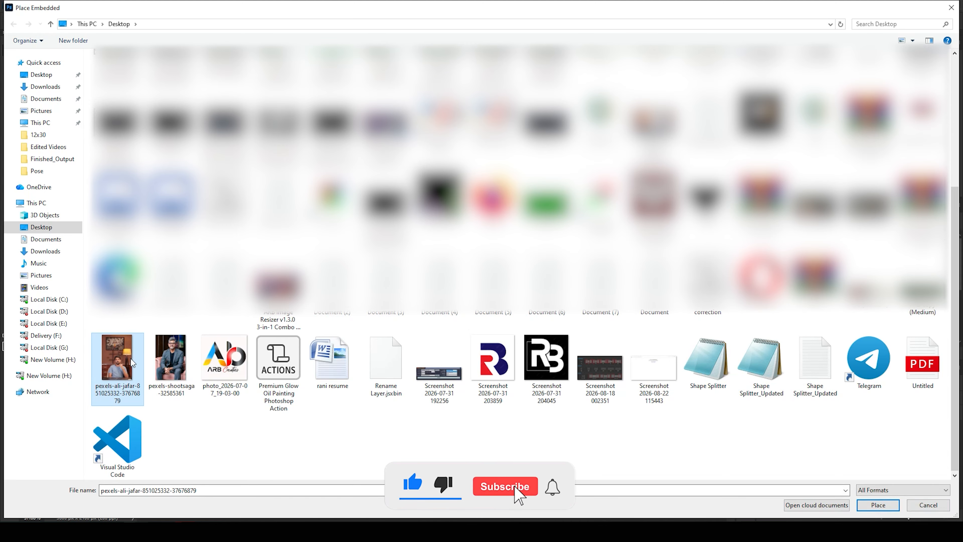
left_click(878, 505)
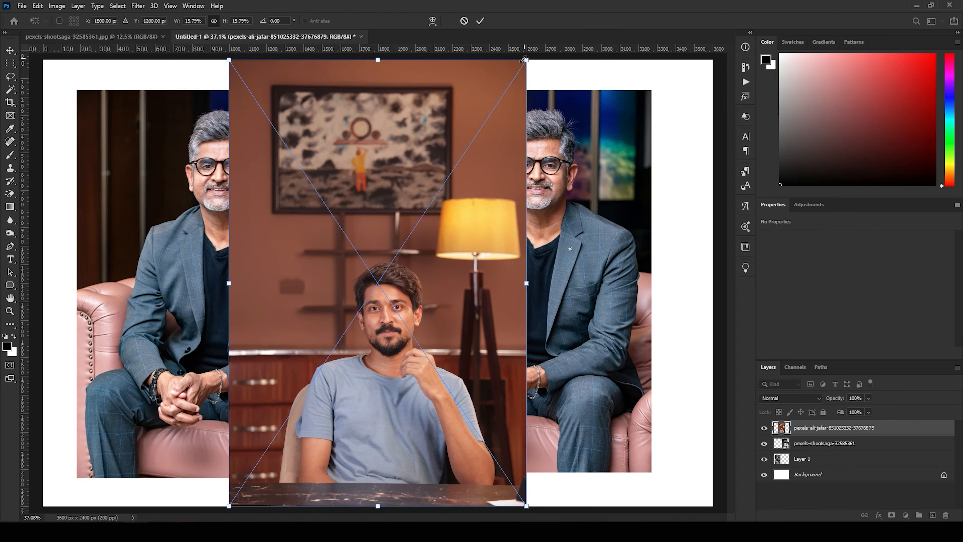
left_click_drag(525, 59, 424, 182)
left_click_drag(377, 273, 390, 211)
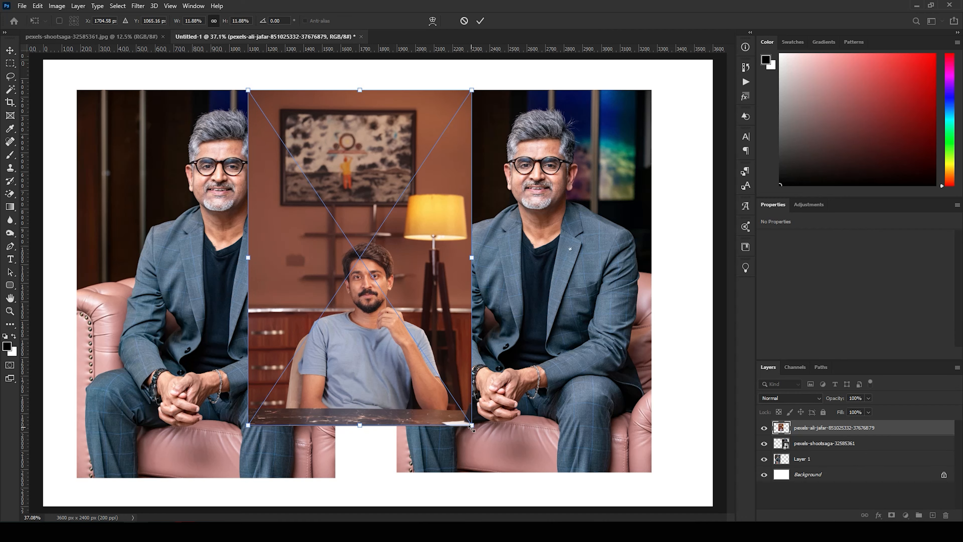
left_click_drag(472, 427, 500, 486)
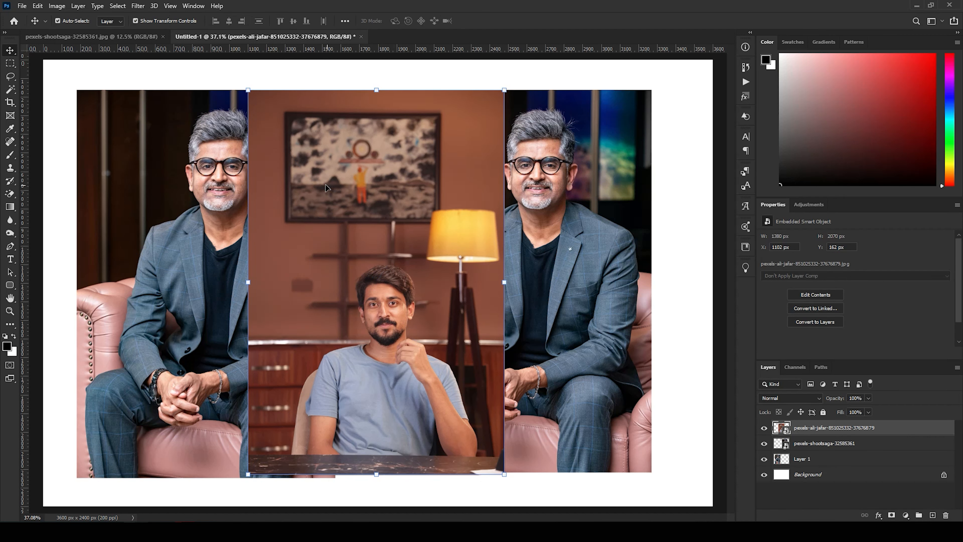
Hide Layer 1 and move the placed lamp portrait into the left half at about X 163 px, Y 148 px.
left_click(777, 459)
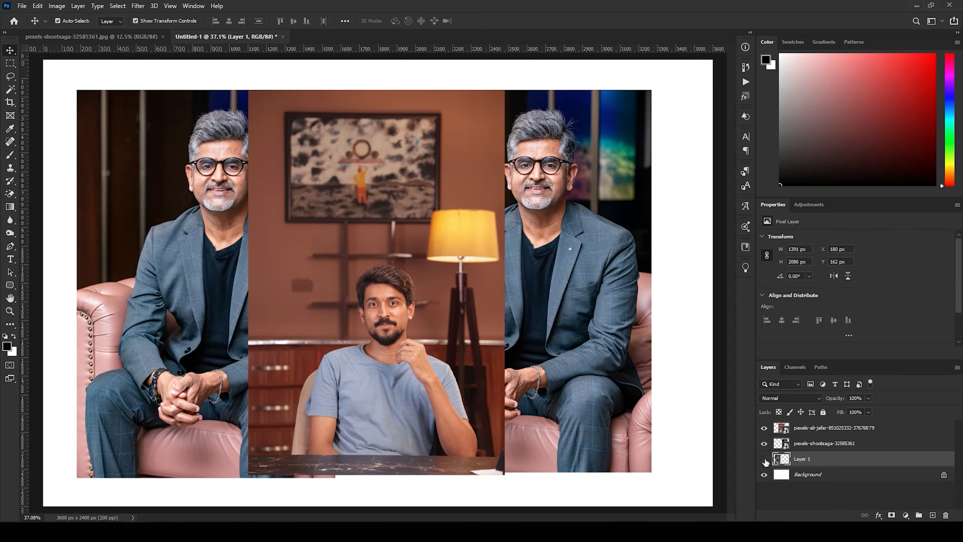
left_click(763, 459)
left_click(781, 429)
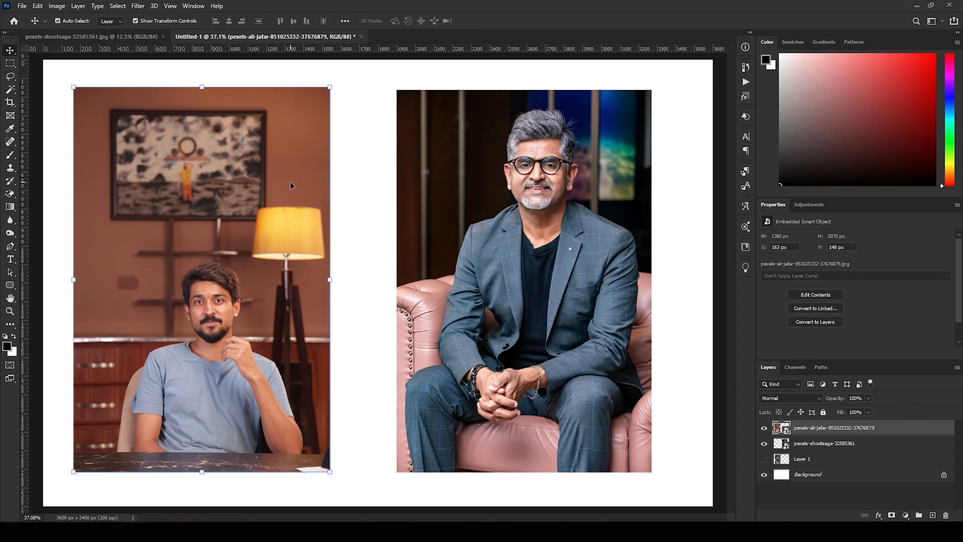
Deselect the lamp portrait, hide its layer and show Layer 1 again.
left_click(351, 140)
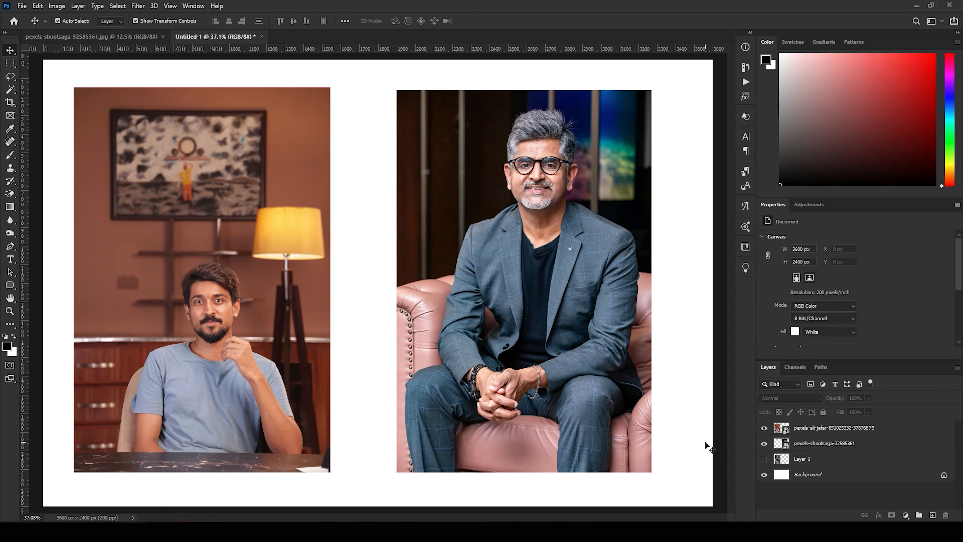
left_click(767, 431)
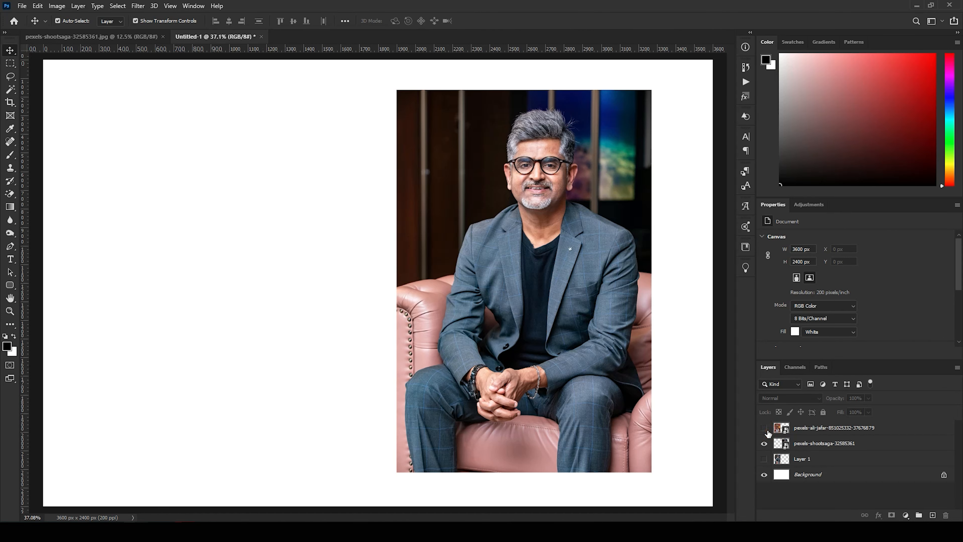
left_click(764, 459)
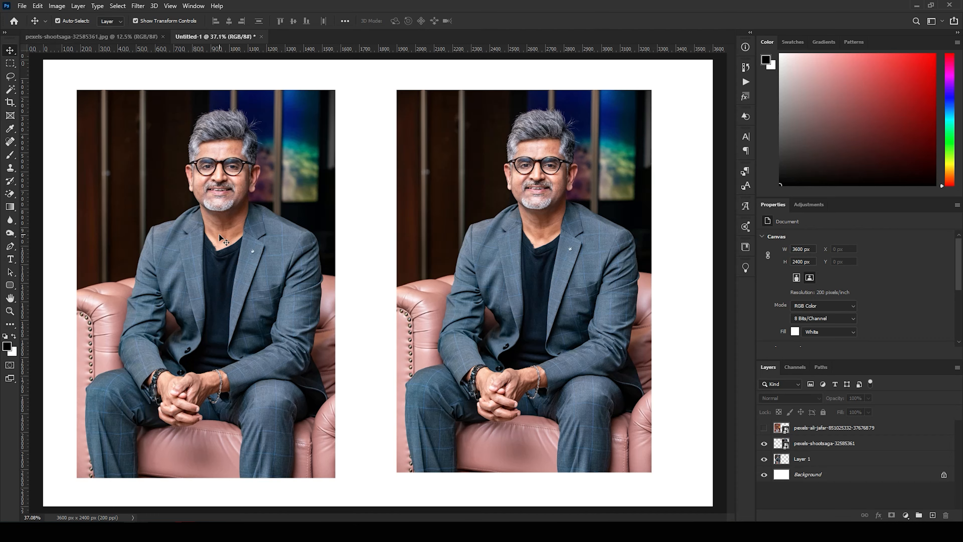
Erase the background at the upper corners of the left photo on Layer 1 using a soft 150 px Eraser.
left_click(205, 205)
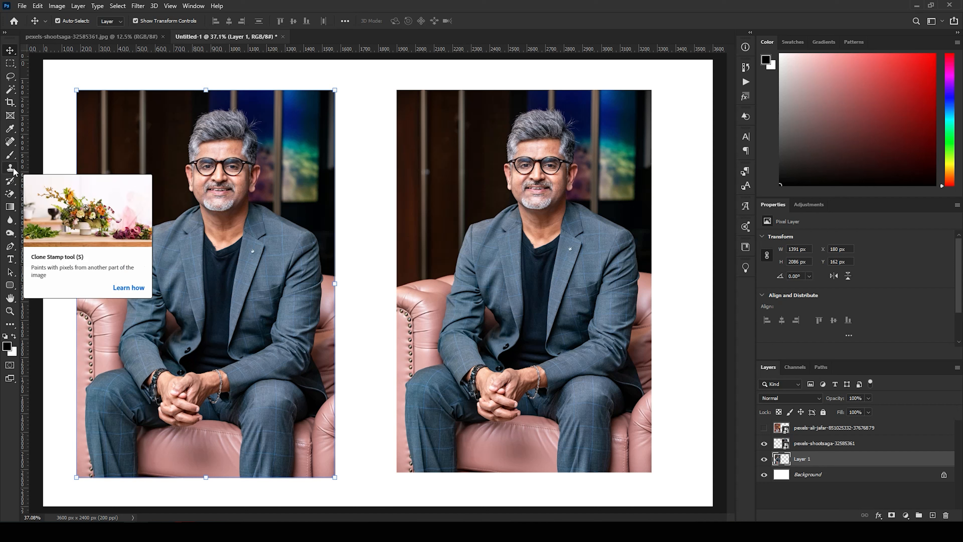
key("e")
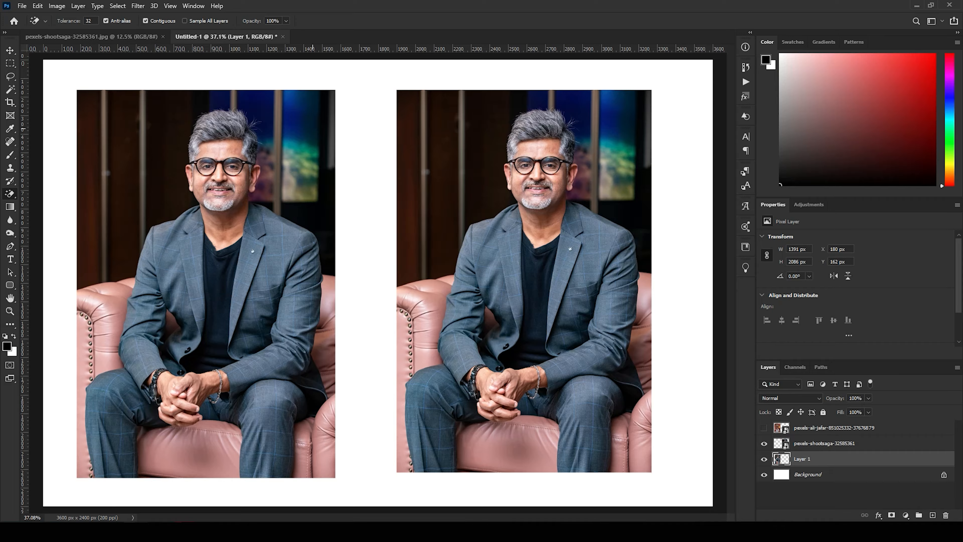
key("shift+e")
key("bracketleft")
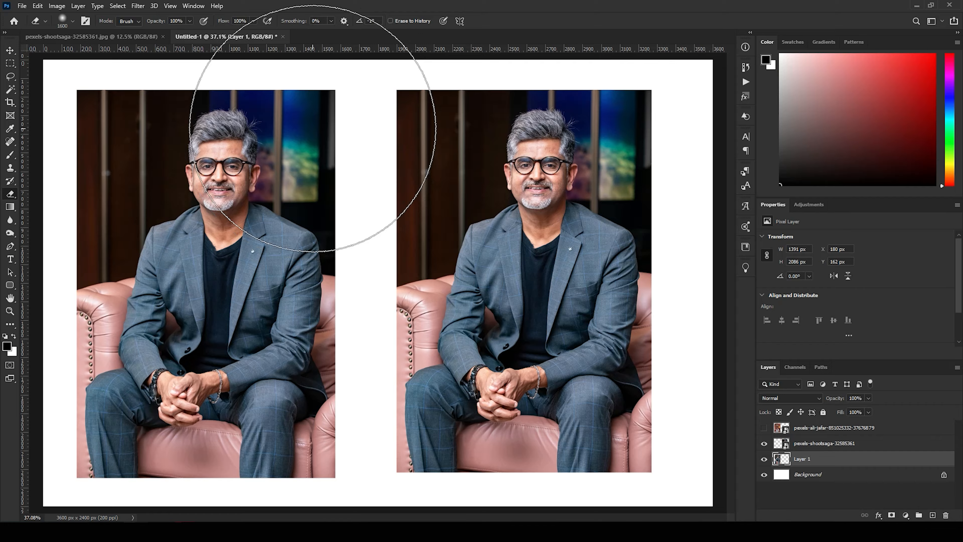
key("bracketleft")
key("bracketleft")
key("bracketleft")
key("bracketleft")
key("bracketleft")
key("bracketleft")
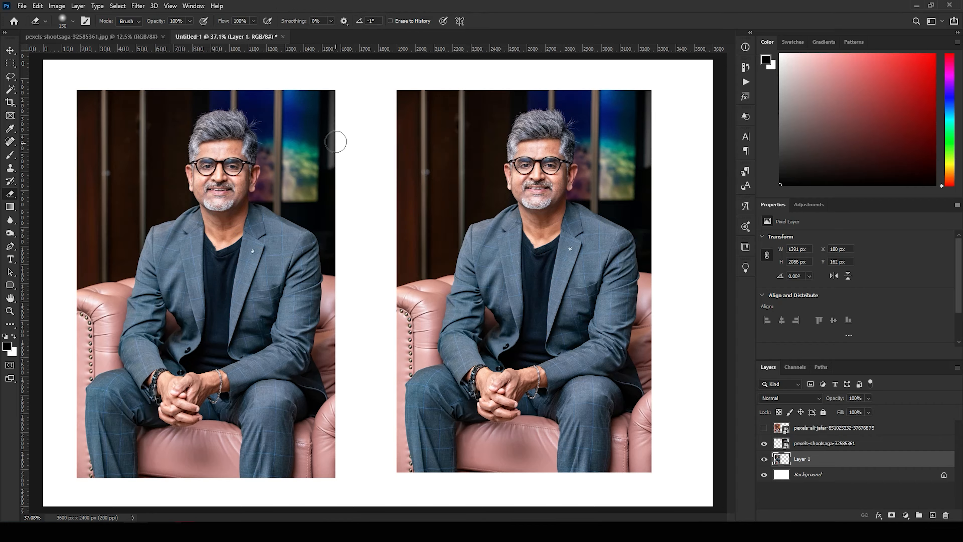
mouse_move(335, 143)
left_mouse_down()
mouse_move(336, 117)
mouse_move(308, 88)
mouse_move(280, 80)
mouse_move(322, 124)
mouse_move(333, 189)
mouse_move(333, 126)
mouse_move(301, 88)
mouse_move(263, 73)
mouse_move(299, 110)
mouse_move(337, 228)
mouse_move(290, 86)
mouse_move(272, 79)
mouse_move(333, 185)
mouse_move(343, 263)
mouse_move(312, 146)
mouse_move(257, 91)
mouse_move(207, 77)
mouse_move(60, 83)
mouse_move(81, 85)
mouse_move(43, 178)
mouse_move(94, 78)
mouse_move(65, 235)
mouse_move(88, 112)
mouse_move(114, 65)
mouse_move(98, 115)
mouse_move(126, 86)
mouse_move(129, 107)
mouse_move(147, 118)
left_mouse_up()
key("v")
Select the right photo's smart object, try the Eraser tool on it and open its embedded contents for editing.
left_click(486, 171)
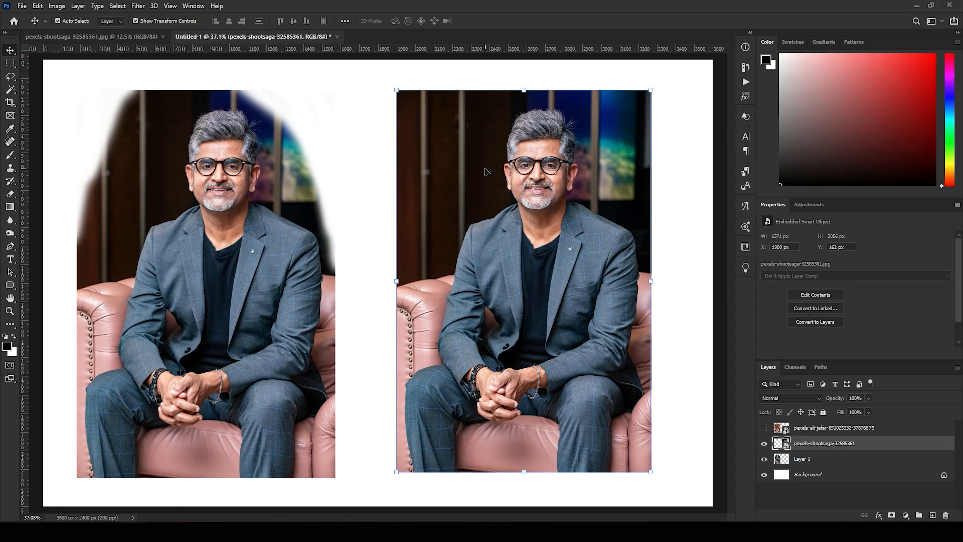
key("e")
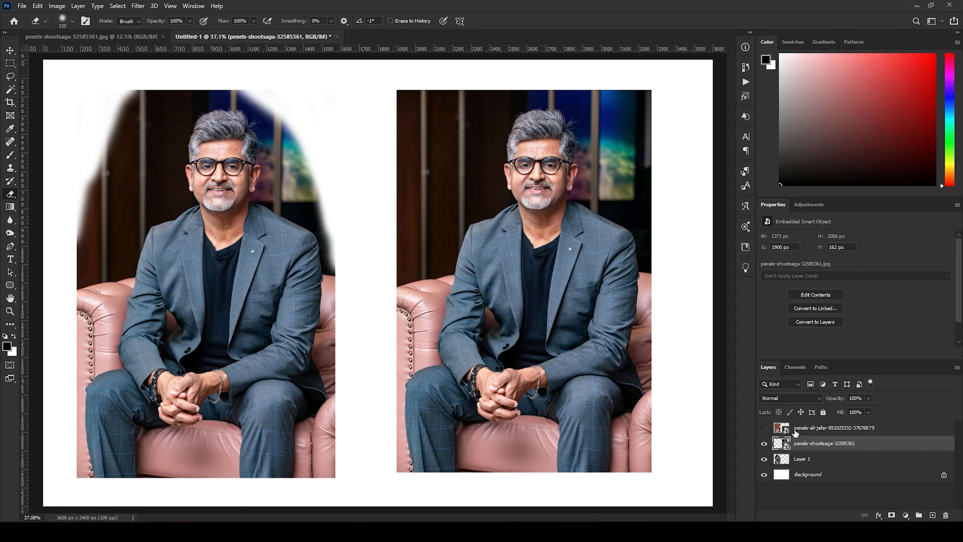
double_click(786, 446)
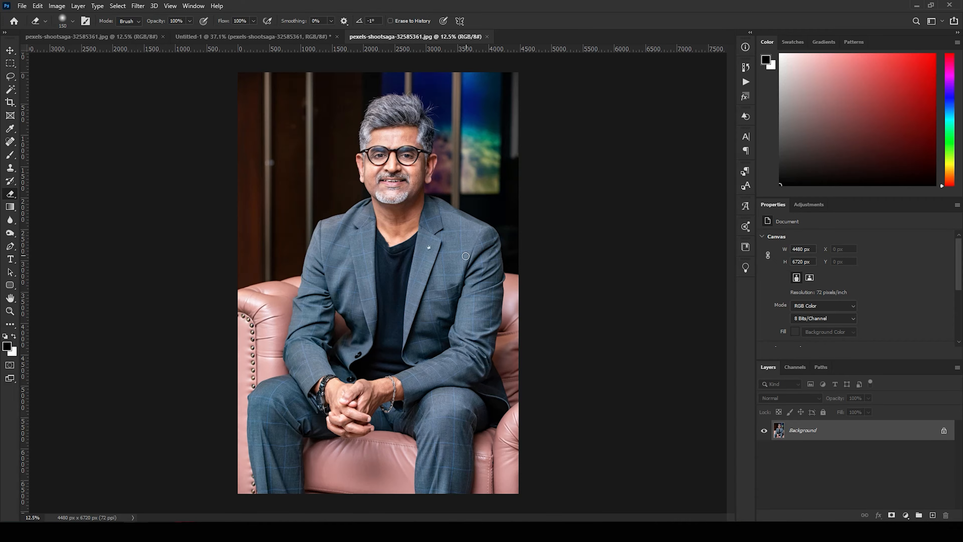
Enlarge the Eraser to 900 px and erase the upper corners of the background in the smart object's contents.
key("bracketright")
key("bracketright")
key("bracketright")
key("bracketright")
key("bracketright")
key("bracketright")
key("bracketright")
key("bracketright")
key("bracketright")
key("bracketright")
mouse_move(498, 95)
left_mouse_down()
mouse_move(503, 74)
mouse_move(273, 54)
mouse_move(212, 275)
mouse_move(231, 110)
left_mouse_up()
left_click_drag(277, 84, 227, 222)
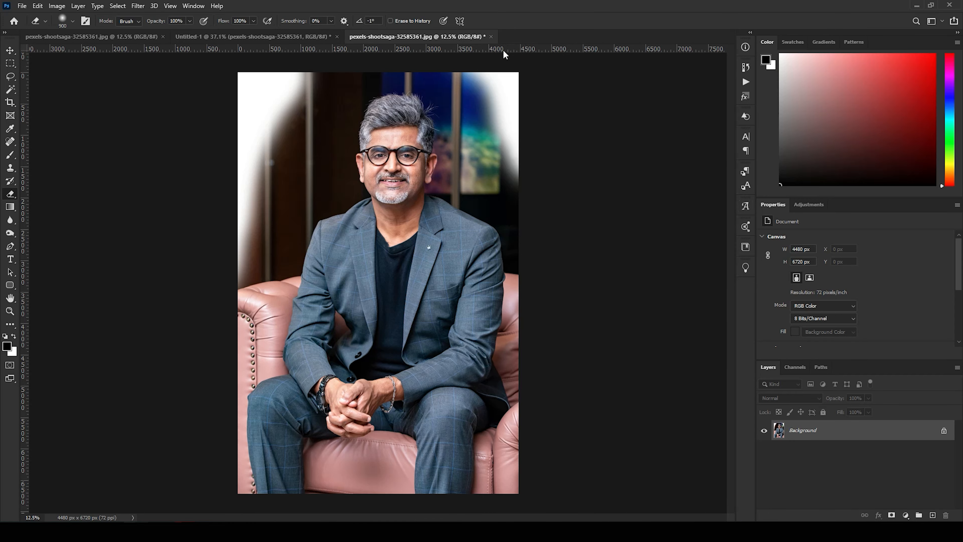
Save the smart object's contents as a JPEG at Maximum quality 12 with Baseline ("Standard") format, and close the document.
key("ctrl+s")
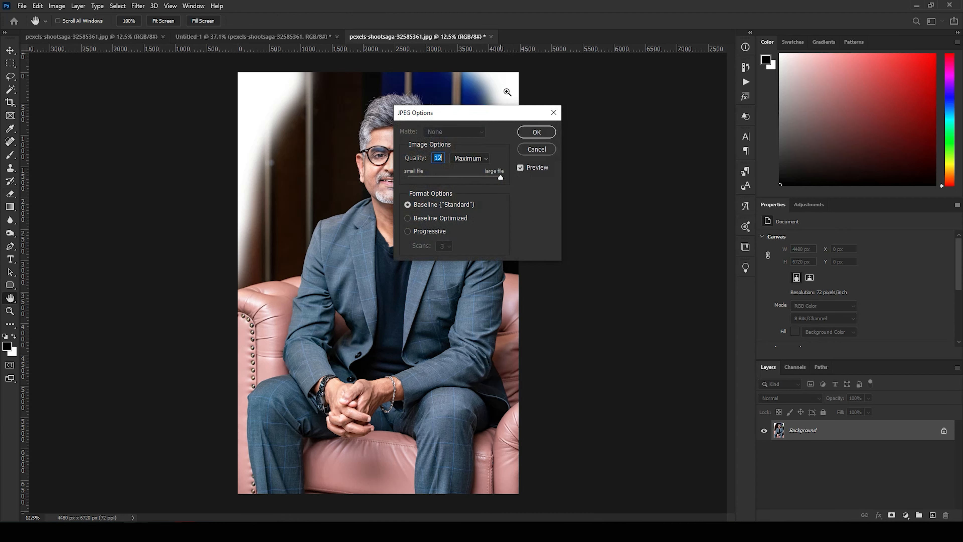
left_click(531, 135)
key("e")
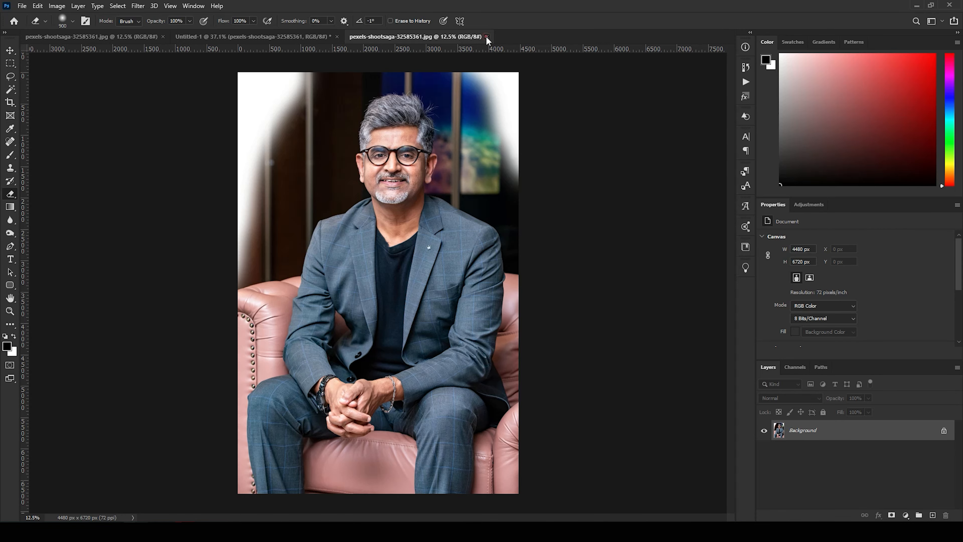
left_click(487, 36)
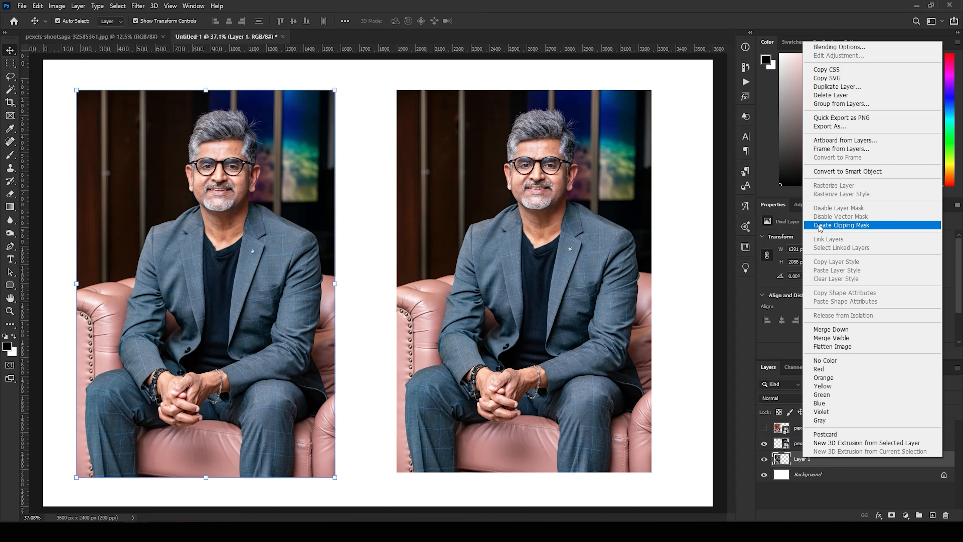
Convert Layer 1 to a smart object, and combine it with the pexels-shootsaga-32585361 layer into a single smart object.
left_click(830, 172)
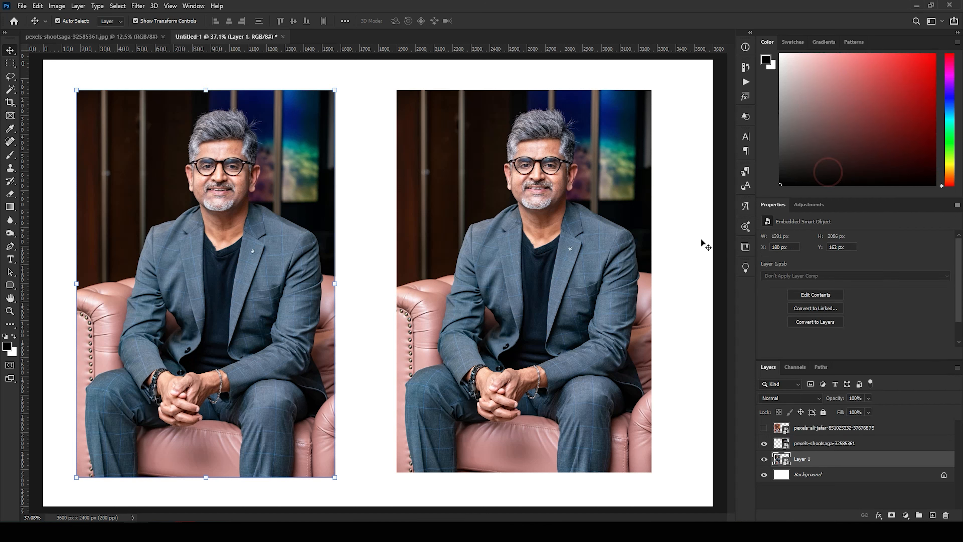
left_click(825, 465)
left_click(828, 449)
left_click(824, 458, "ctrl")
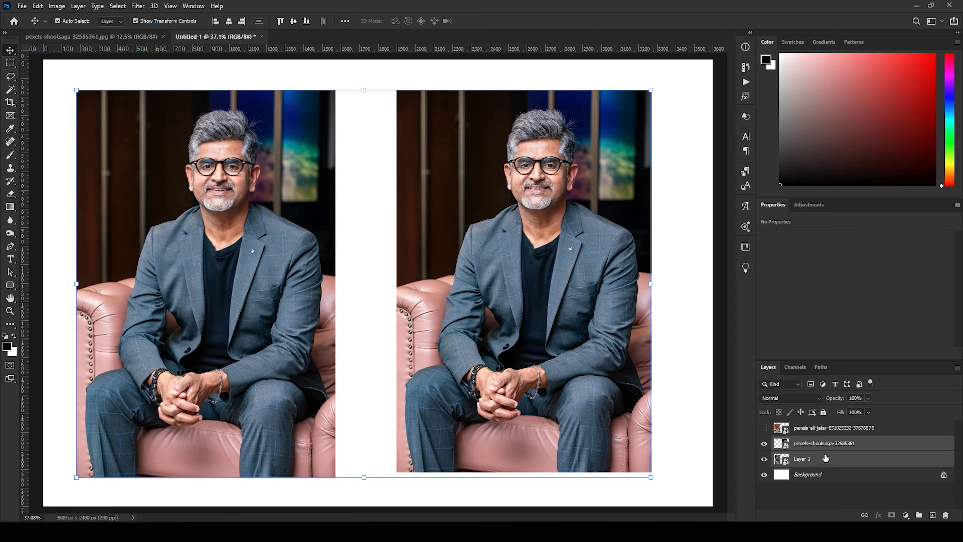
right_click(826, 445)
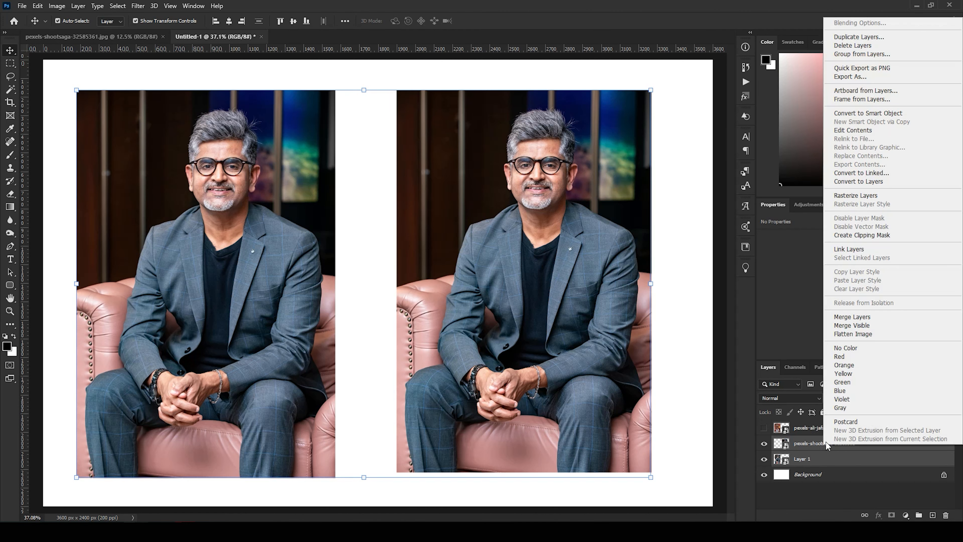
left_click(894, 114)
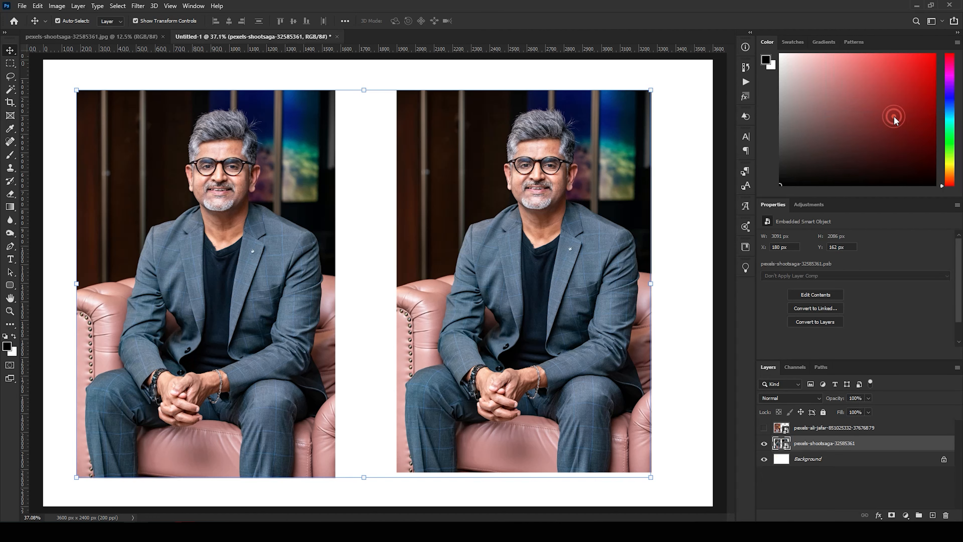
Move the combined smart object to about X 291 px, Y 157 px and open its contents.
left_click_drag(481, 137, 481, 173)
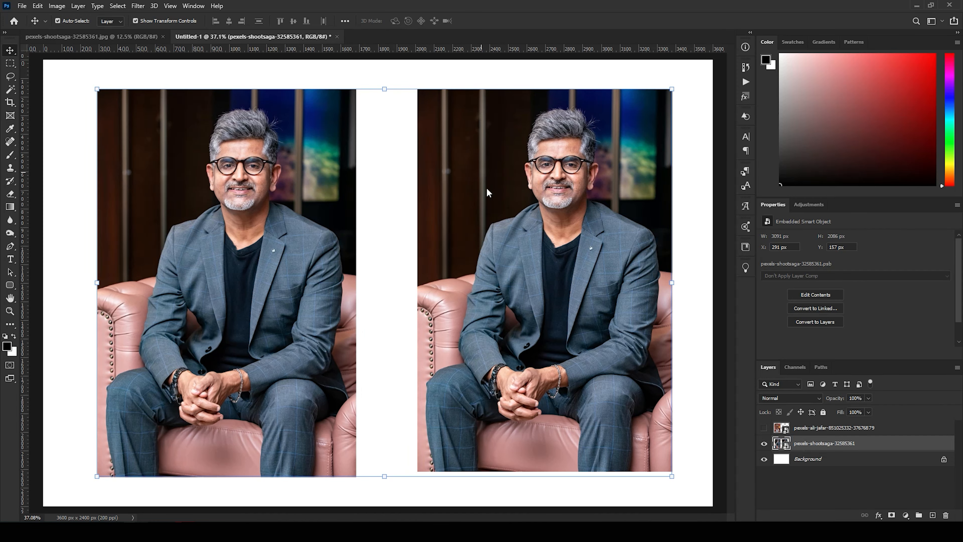
double_click(786, 447)
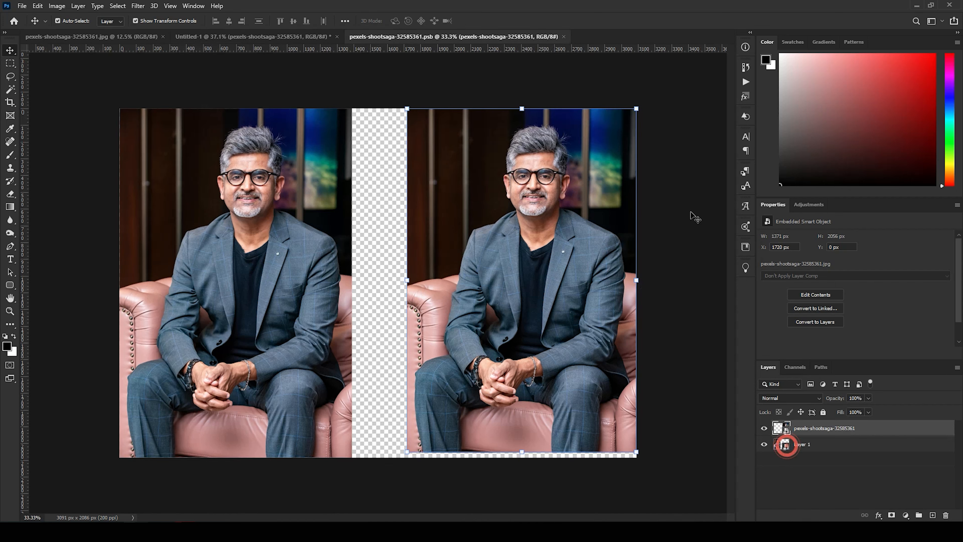
Examine the two photo layers inside the combined smart object by selecting each alternately, and close its document.
left_click(321, 189)
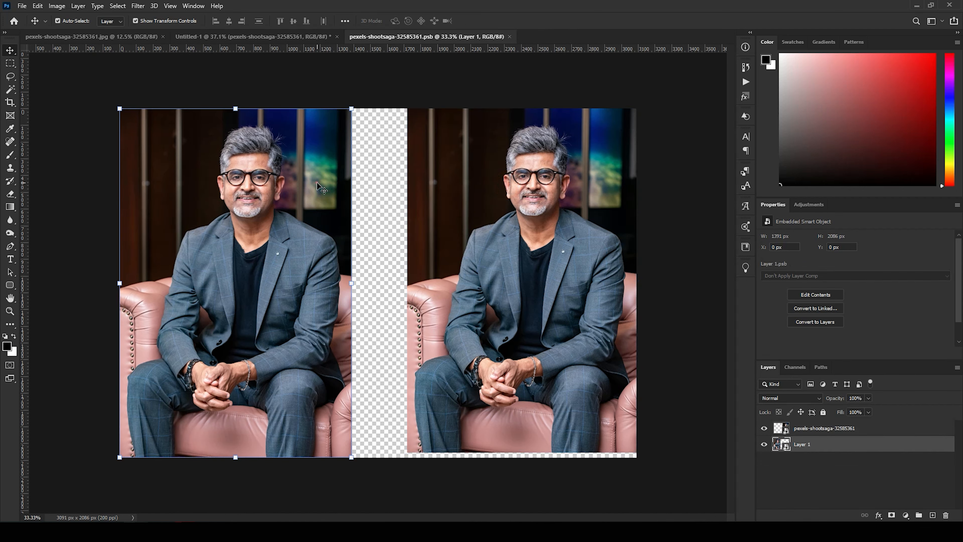
left_click(455, 184)
left_click(292, 200)
left_click(440, 198)
left_click(283, 198)
left_click(447, 210)
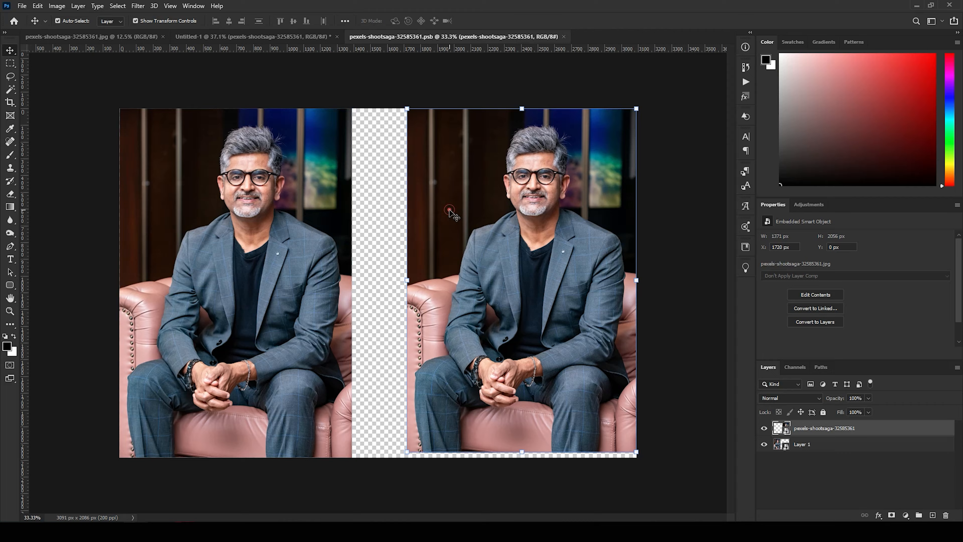
left_click(254, 210)
left_click(495, 211)
left_click(440, 222)
left_click_drag(441, 221, 442, 222)
left_click(563, 36)
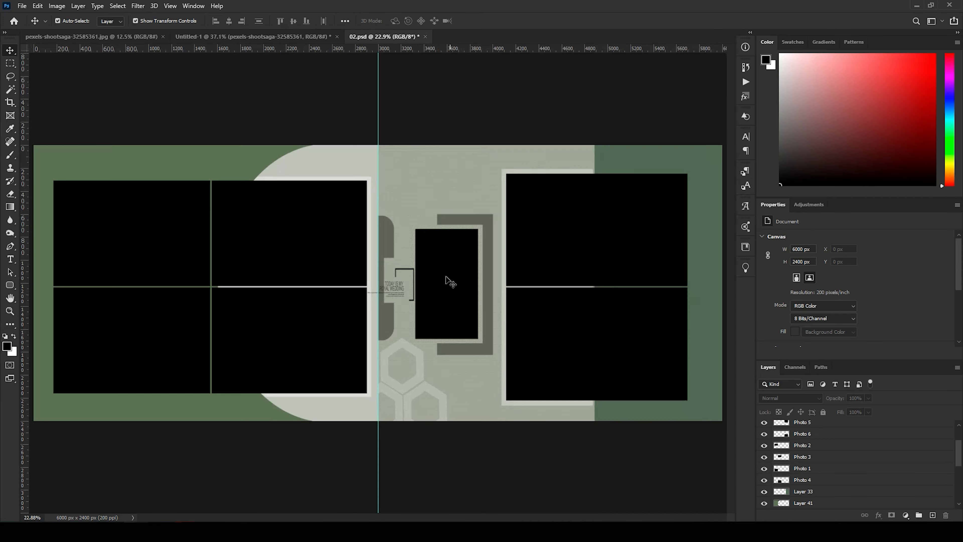
Fit the portrait clipped to Photo 7 into the central frame of 02.psd at 656 × 984 px, positioned at about X 3284 px, Y 721 px.
left_click(477, 114)
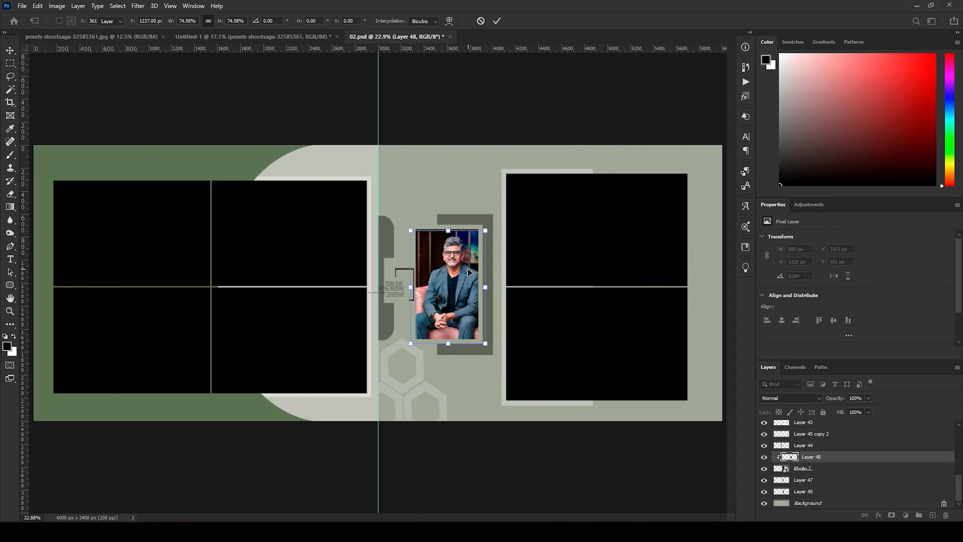
key("Return")
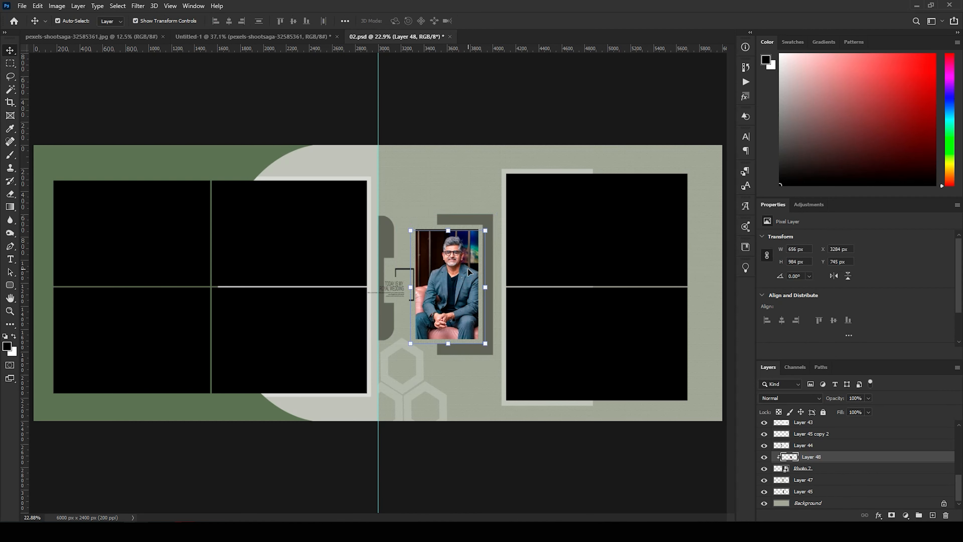
left_click(468, 164)
left_click_drag(443, 269, 443, 268)
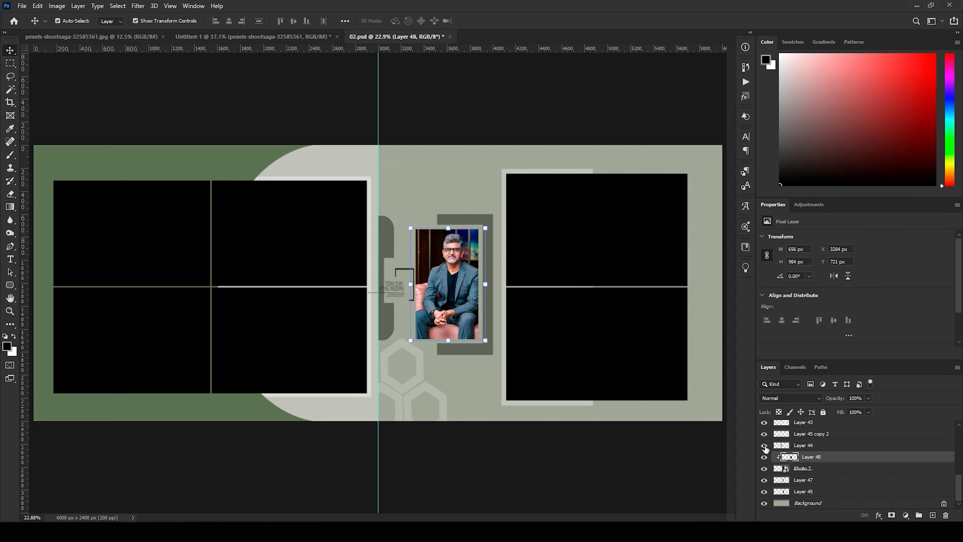
Convert the clipped portrait on Layer 48 to a smart object and open its contents.
right_click(814, 458)
left_click(890, 173)
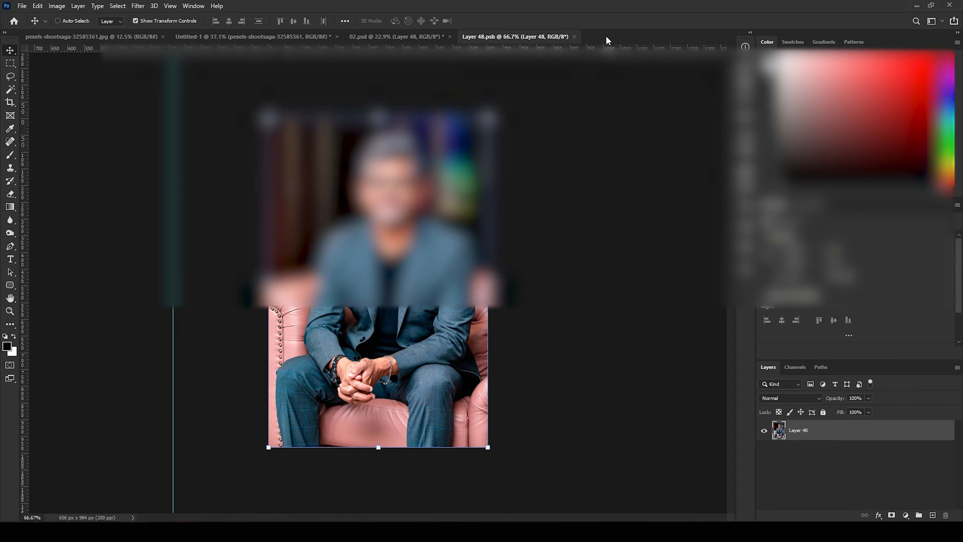
Open the portrait JPG of the man in the blue T-shirt from the Desktop.
key("ctrl+o")
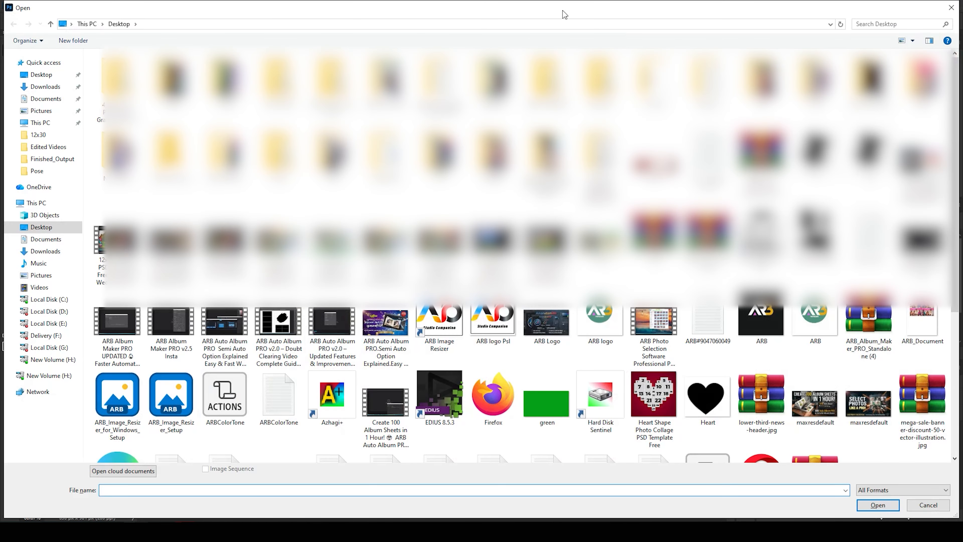
scroll(171, 399, "down", 5)
double_click(118, 342)
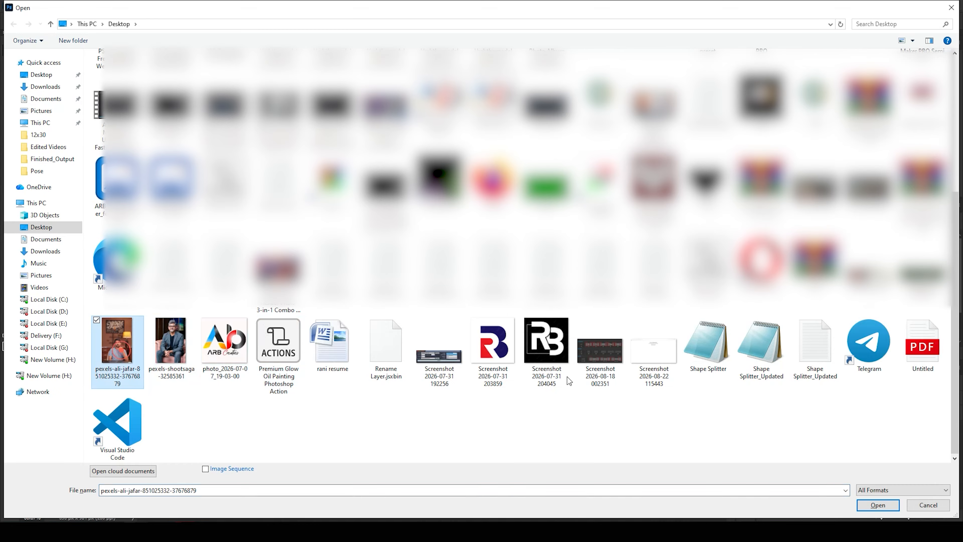
Bring the blue T-shirt portrait into Layer 48.psb and scale it to 676 × 1014 px at X 0 px, Y 0 px, covering the existing photo.
left_click_drag(481, 21, 382, 221)
left_click_drag(288, 125, 395, 262)
key("ctrl+0")
left_click_drag(467, 374, 449, 371)
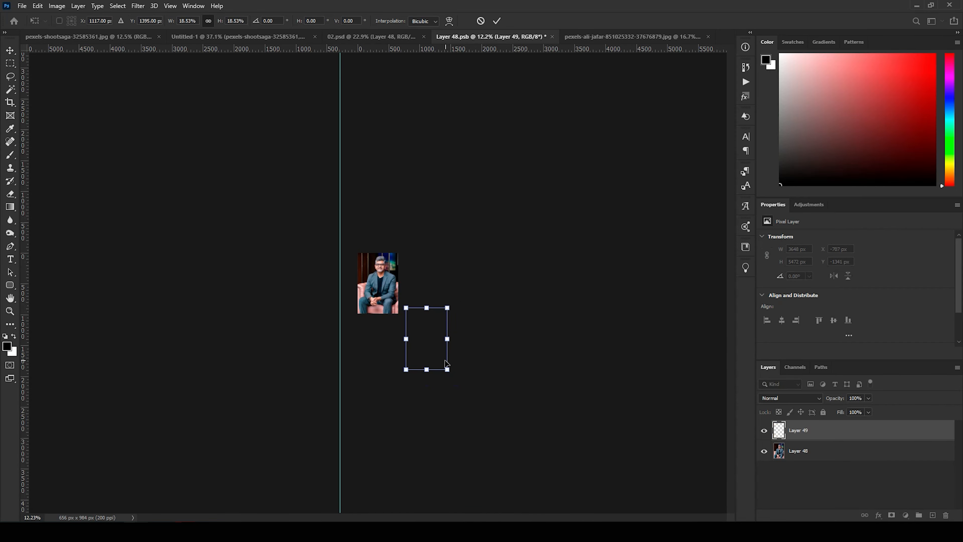
key("Return")
key("ctrl+0")
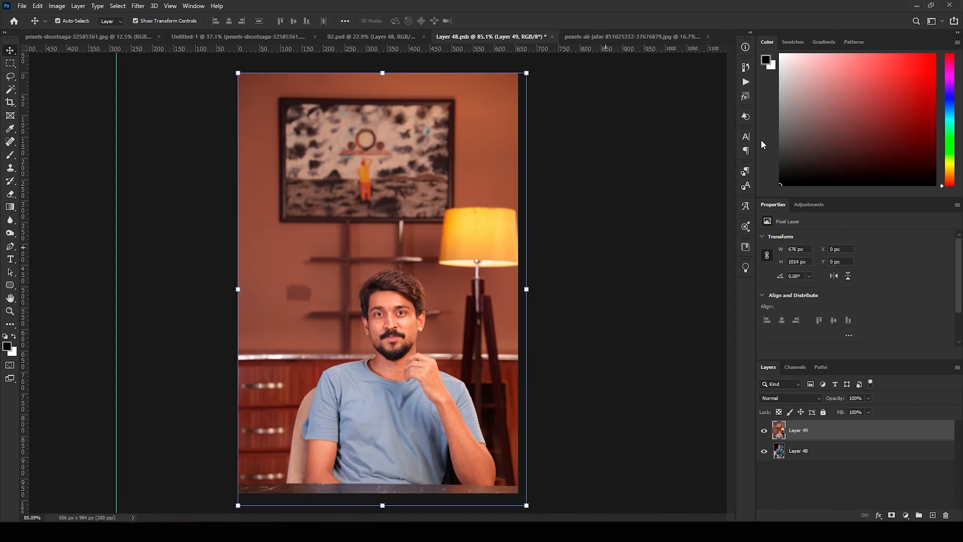
Save and close Layer 48.psb, and close the source document of the blue T-shirt portrait.
left_click(552, 37)
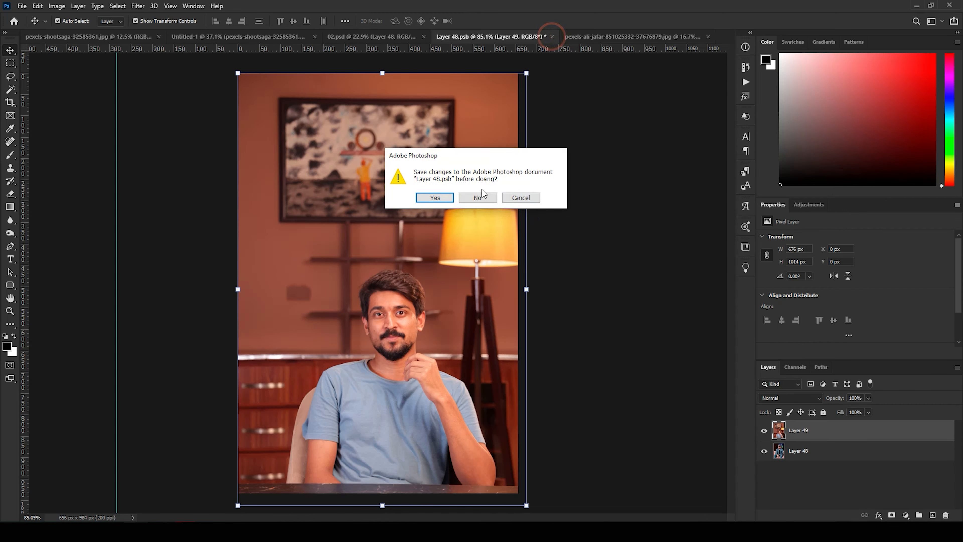
left_click(435, 197)
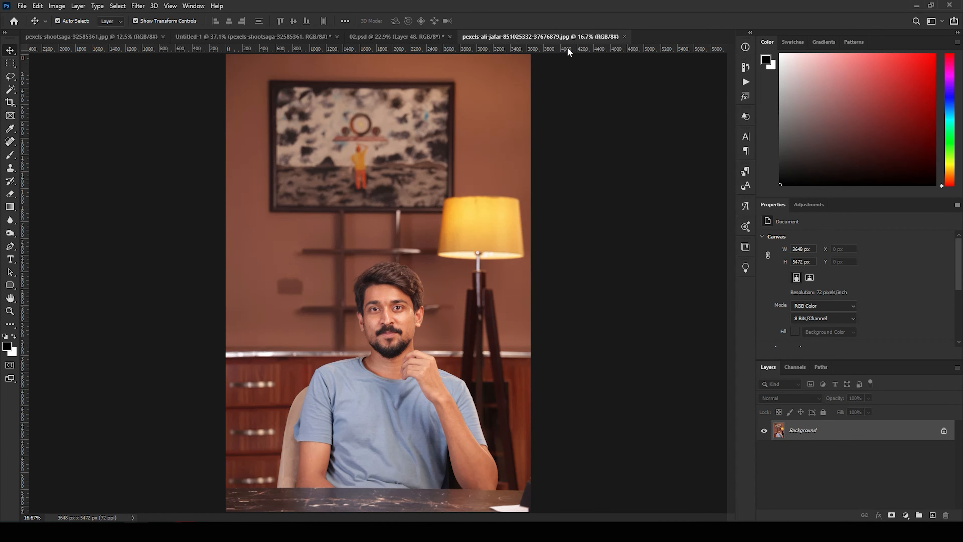
left_click(623, 36)
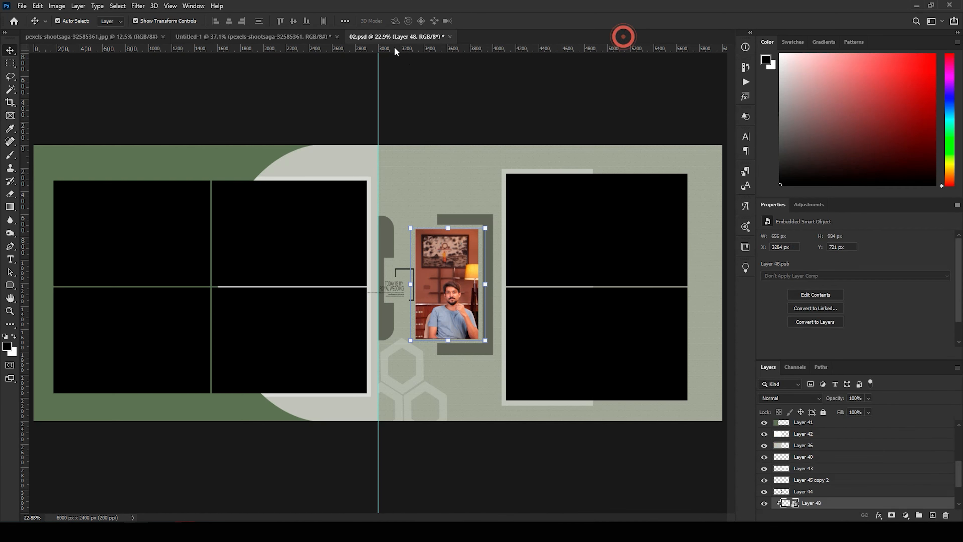
Examine the replaced portrait on Layer 48 and the empty photo frames of 02.psd by selecting them one after another.
left_click(436, 255)
scroll(799, 467, "down", 3)
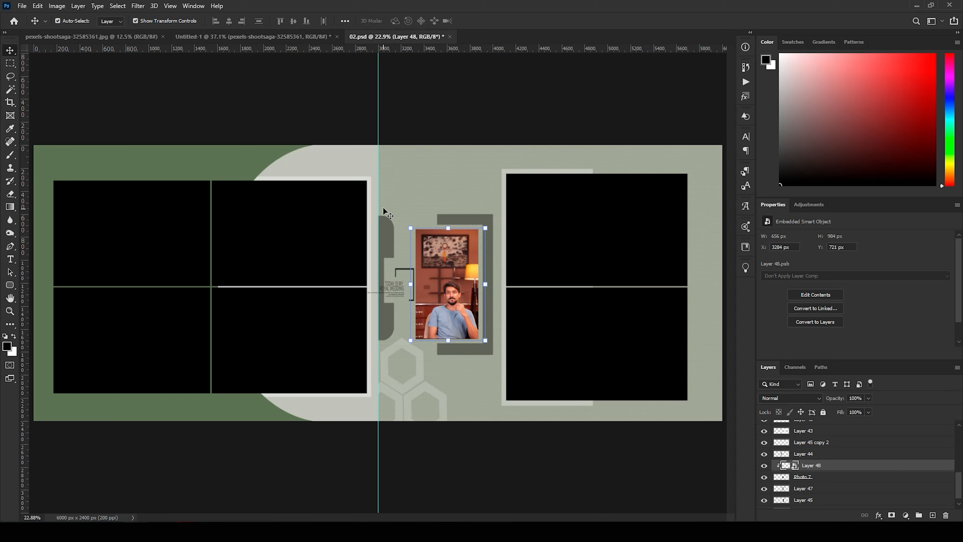
left_click(268, 237)
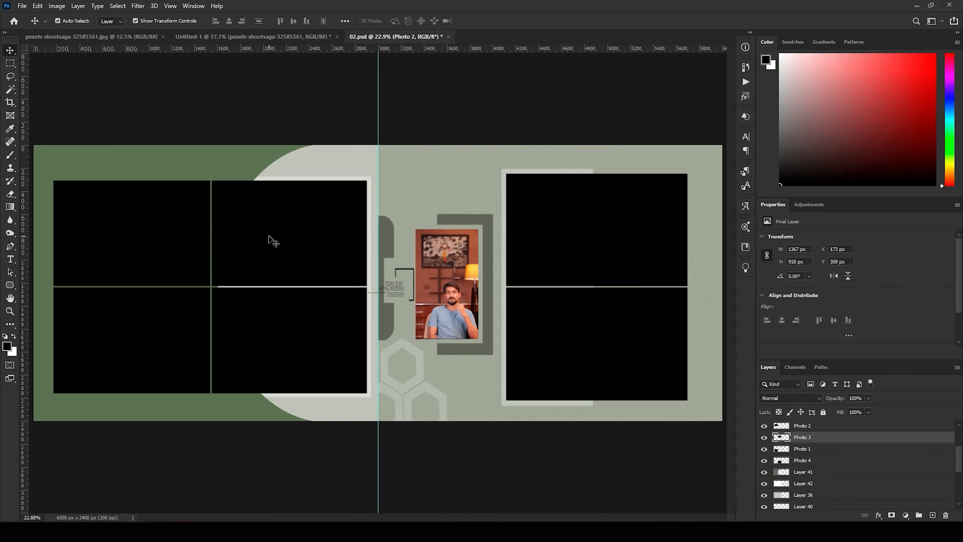
left_click(270, 238)
left_click(153, 331)
left_click(297, 351)
left_click(291, 240)
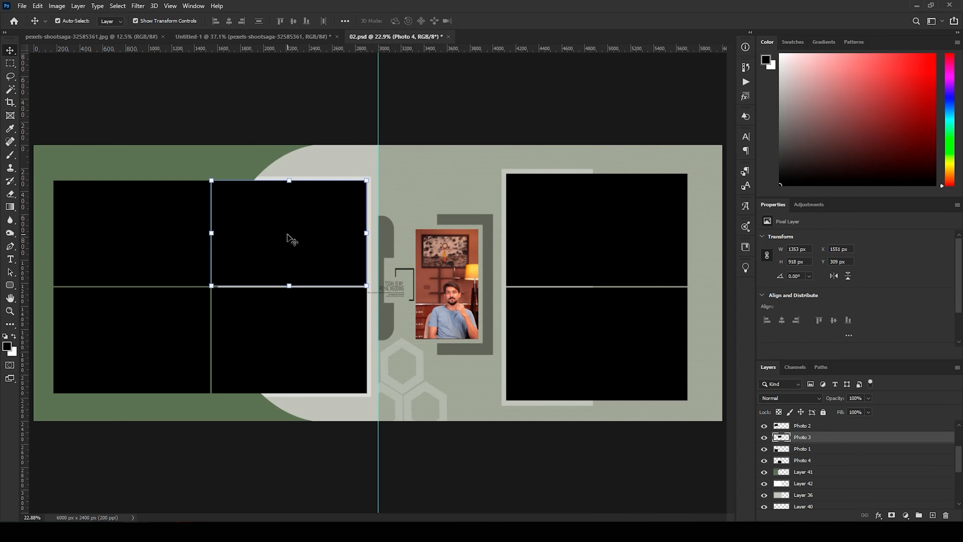
left_click(300, 330)
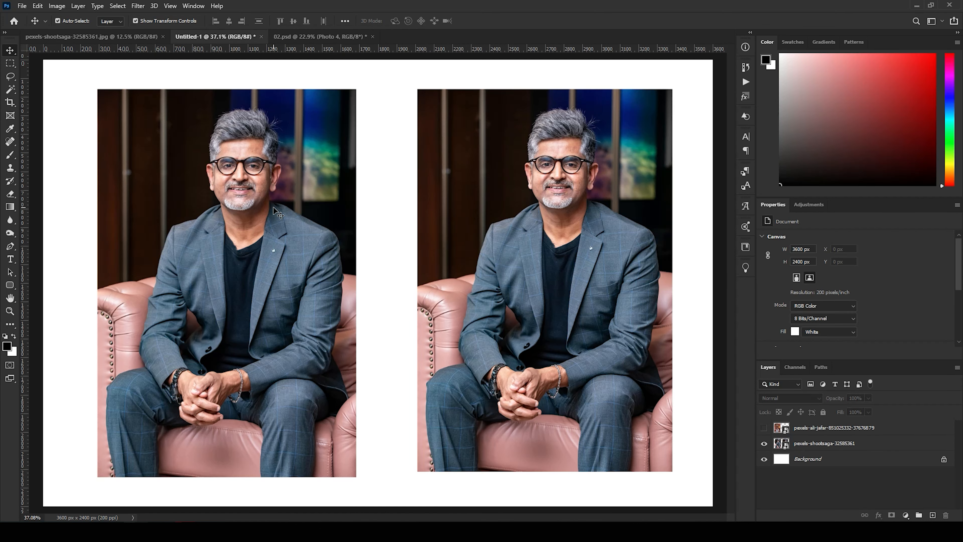
Hide the combined two-portrait smart object in Untitled-1 and close the pexels-shootsaga-32585361.jpg document.
left_click(273, 208)
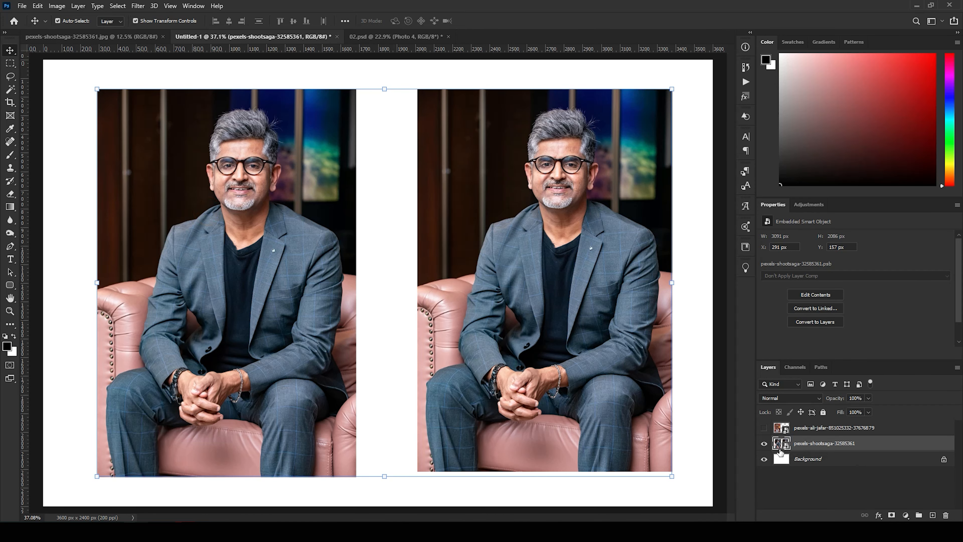
left_click(764, 443)
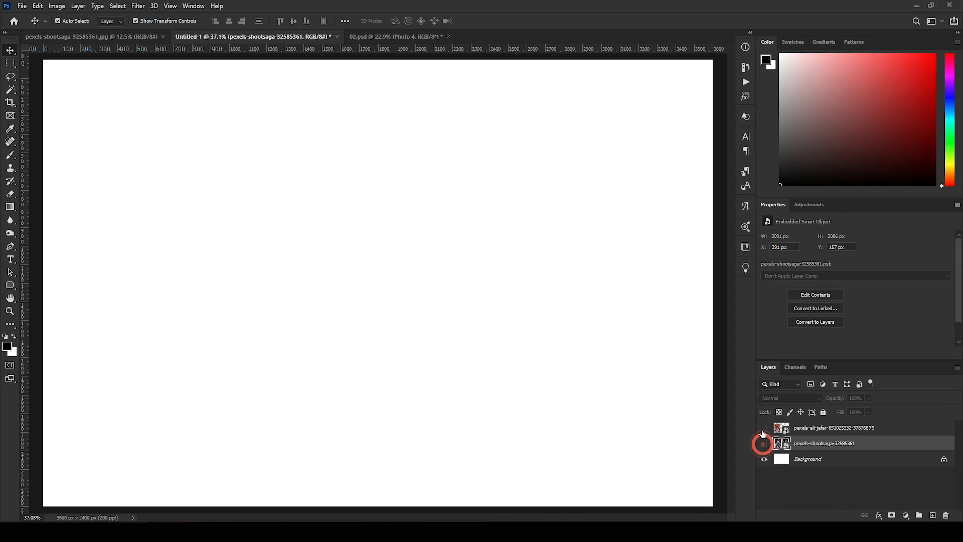
left_click(57, 33)
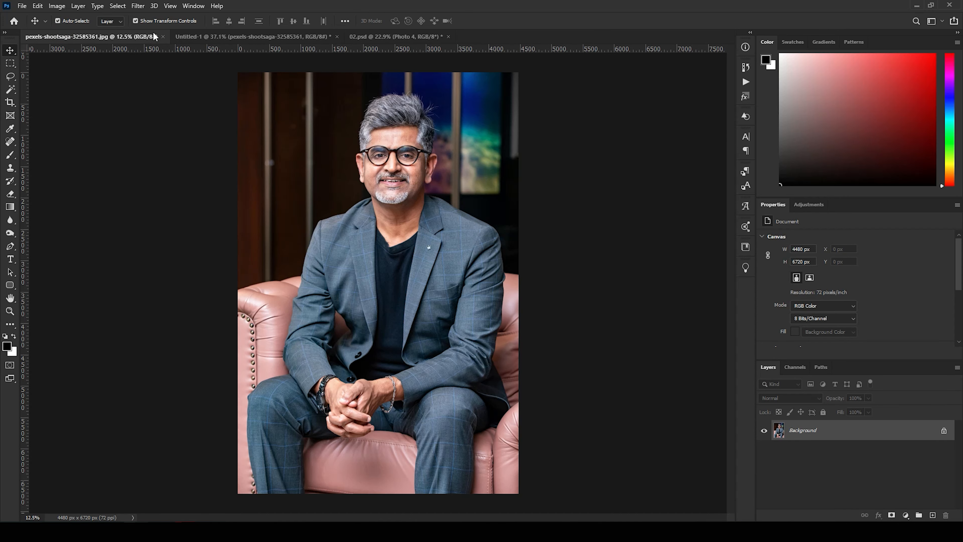
left_click(162, 36)
Place pexels-shootsaga-32585361 from the Desktop into Untitled-1 as a linked smart object, keeping its default size and centred position.
left_click(22, 6)
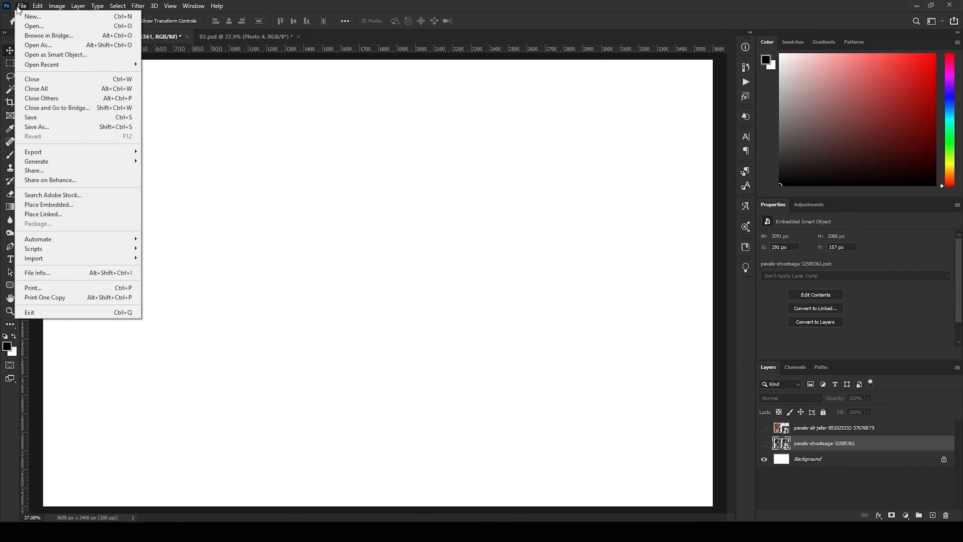
left_click(260, 156)
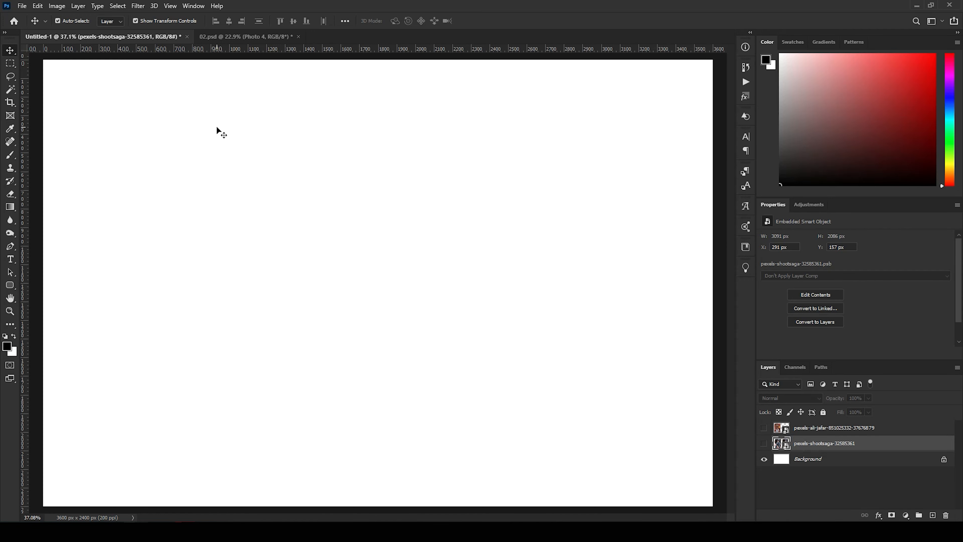
left_click(22, 6)
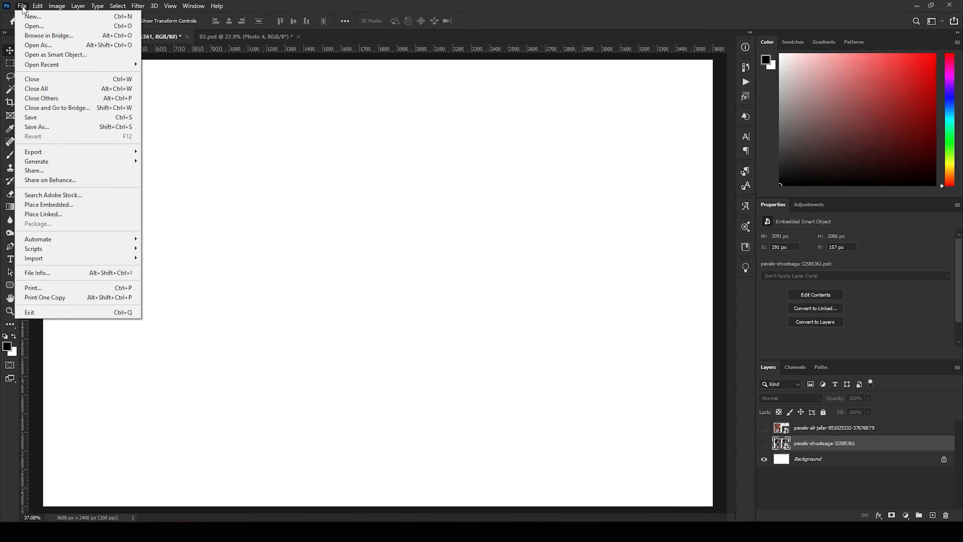
left_click(63, 215)
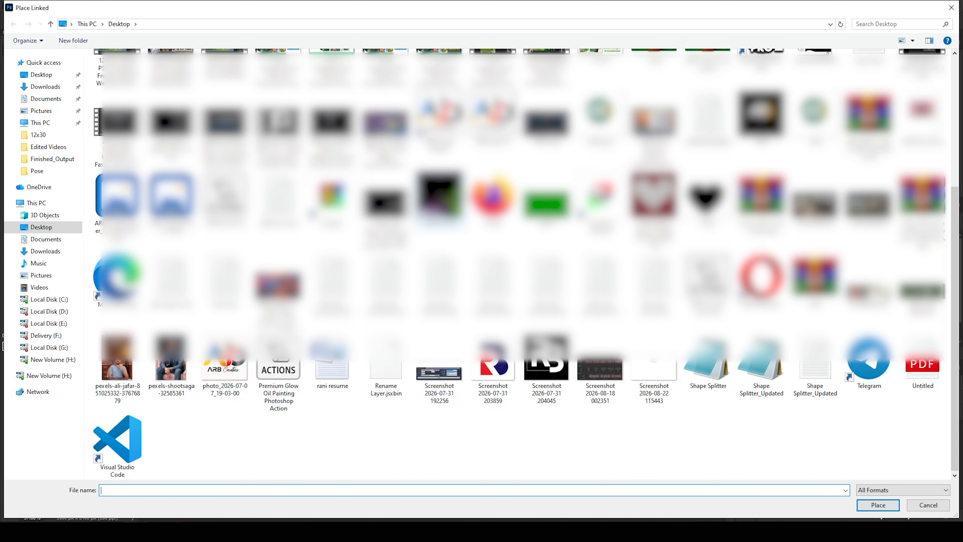
left_click(170, 361)
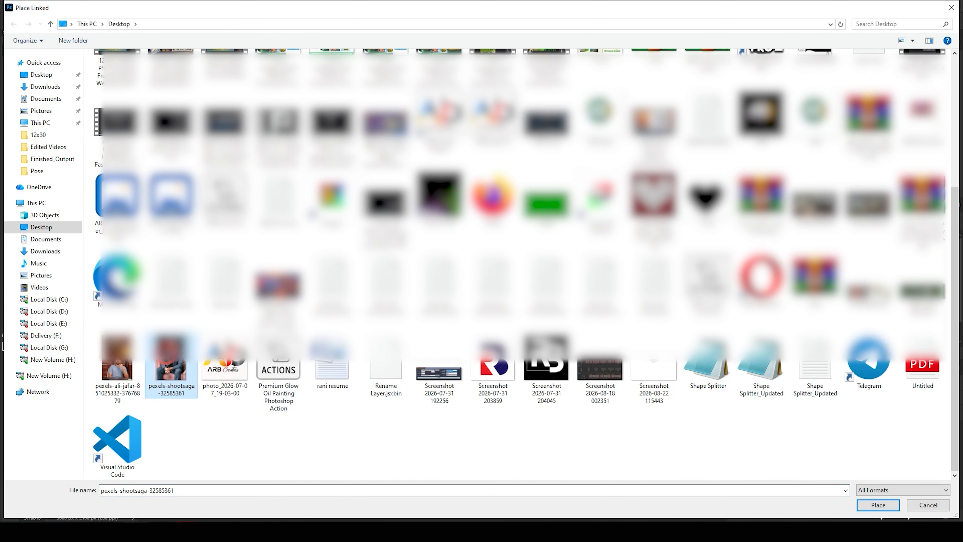
left_click(878, 510)
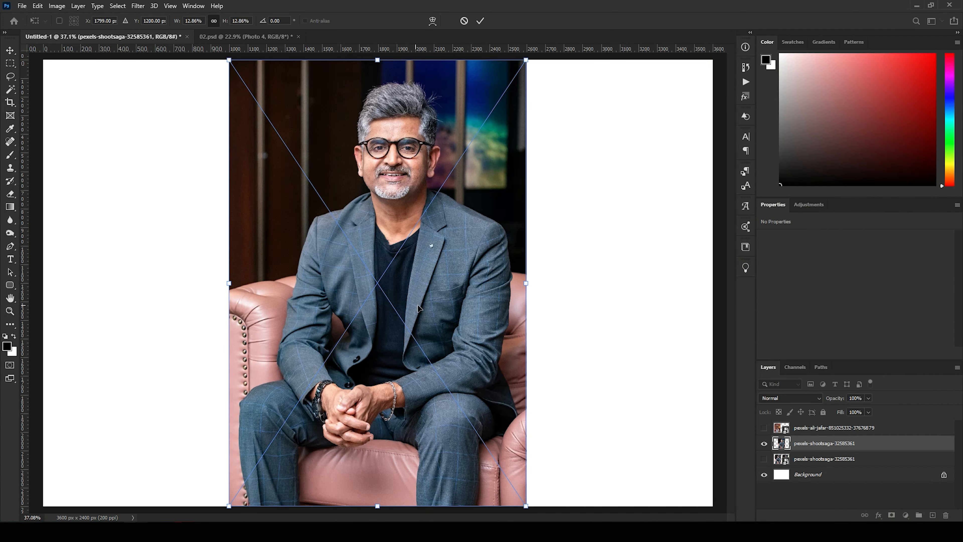
key("Return")
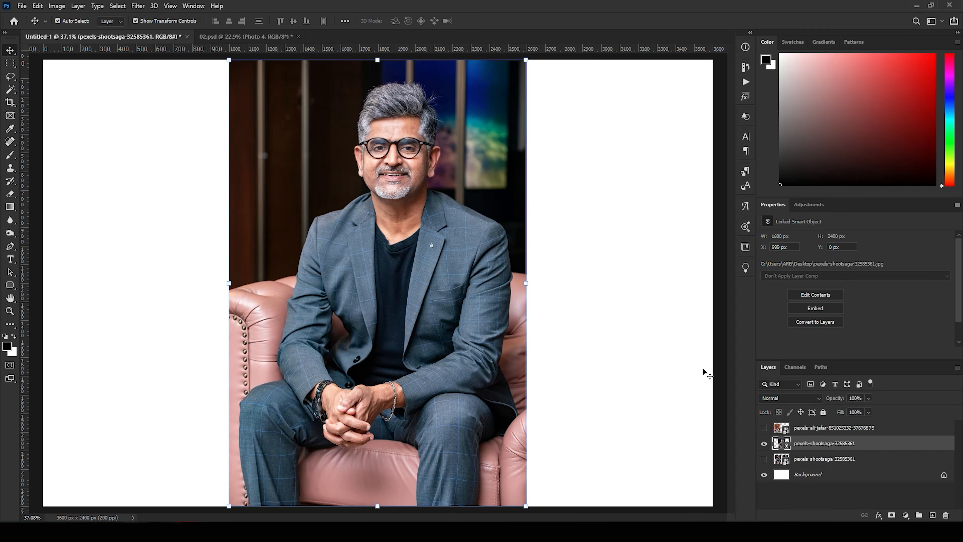
Open the linked smart object's contents and erase the upper-right corner of the photo with the Eraser tool.
double_click(781, 442)
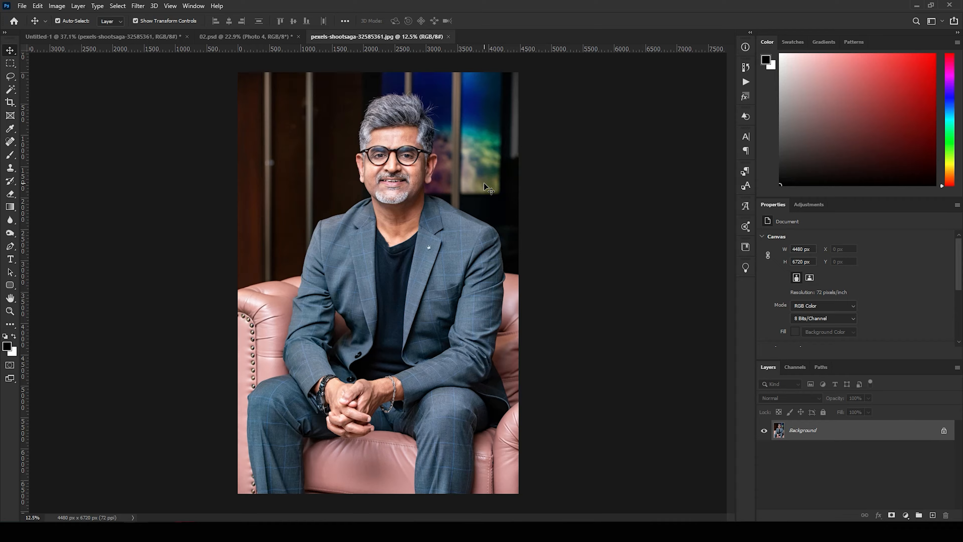
key("e")
left_click_drag(518, 127, 505, 64)
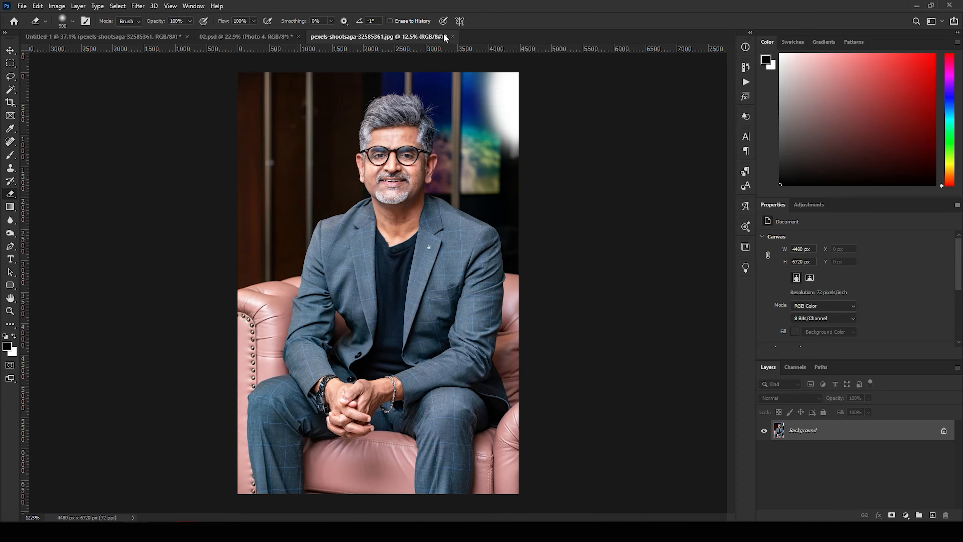
Save the erased photo as a JPEG at quality 12 (Maximum), Baseline ("Standard"), and close its document.
key("ctrl+s")
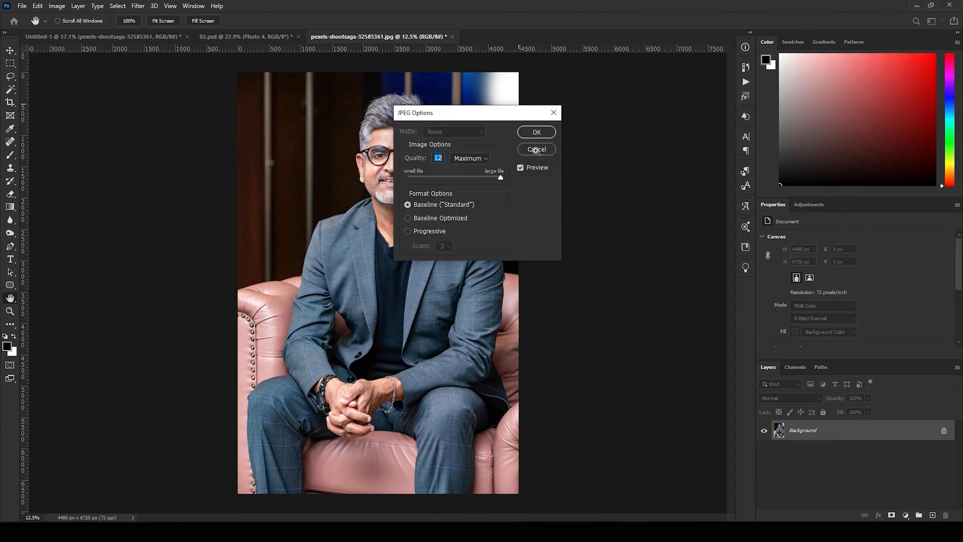
left_click(537, 132)
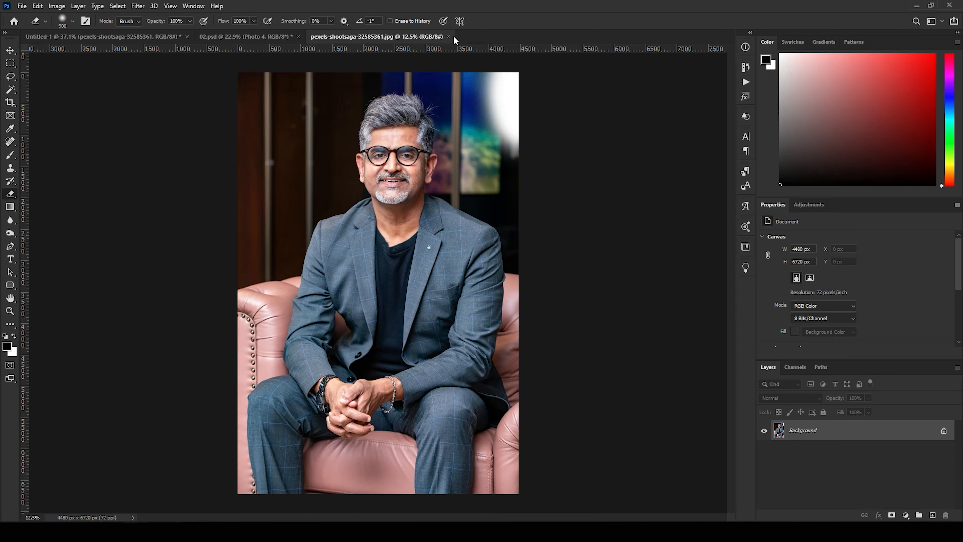
left_click(446, 35)
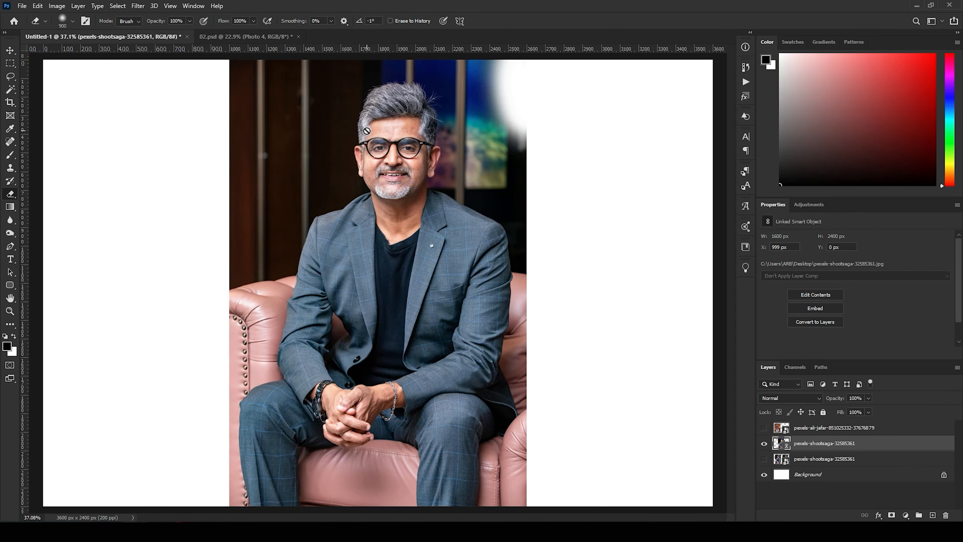
Scale the linked portrait down to 1486 × 2228 px and position it at about X 888 px, Y 56 px.
key("v")
left_click_drag(526, 59, 640, 176)
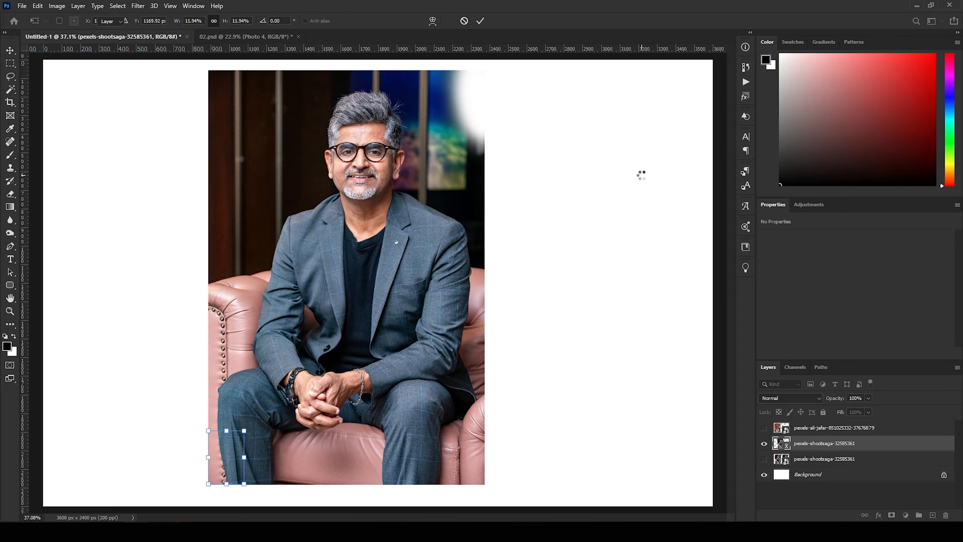
key("Return")
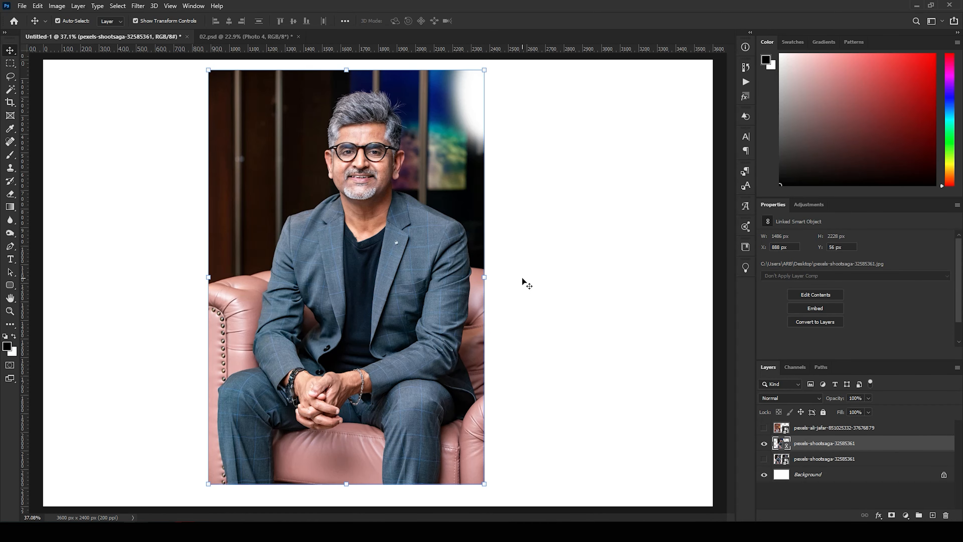
left_click(21, 6)
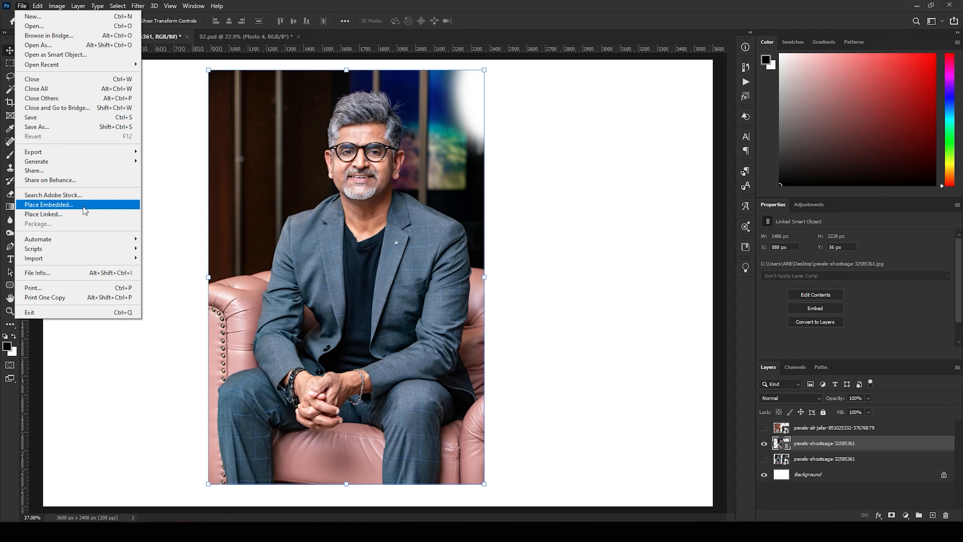
left_click(165, 203)
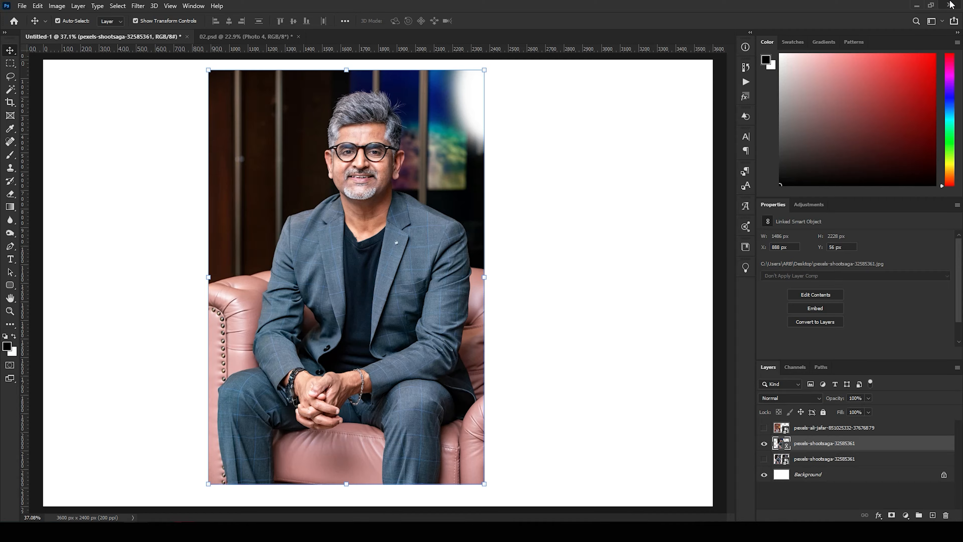
Switch to the Windows desktop and view the linked source file pexels-shootsaga-32585361.jpg in the image viewer.
left_click(916, 6)
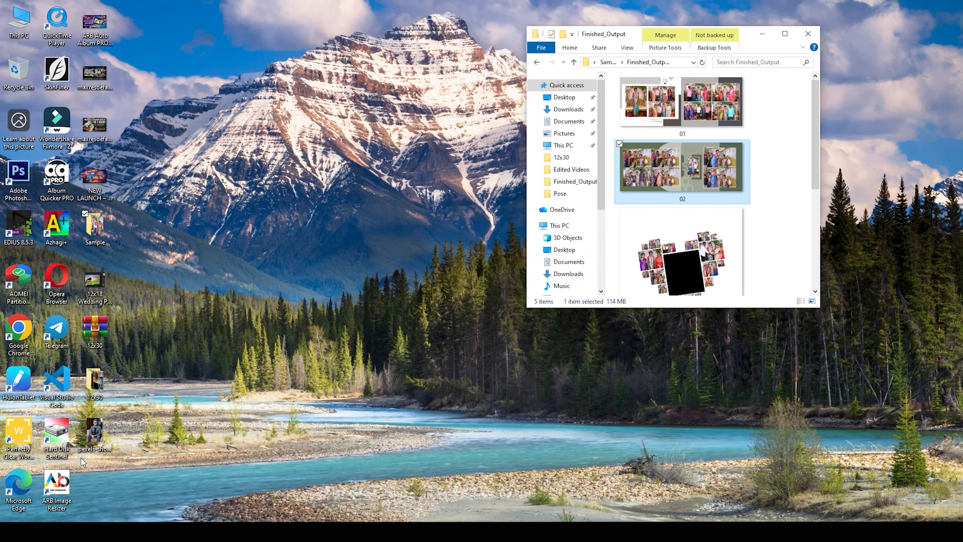
double_click(99, 431)
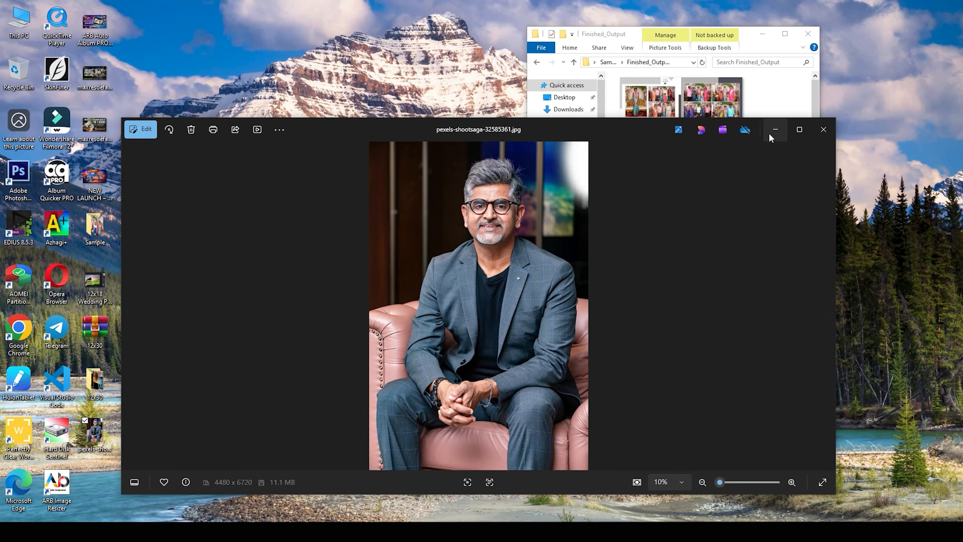
left_click(776, 129)
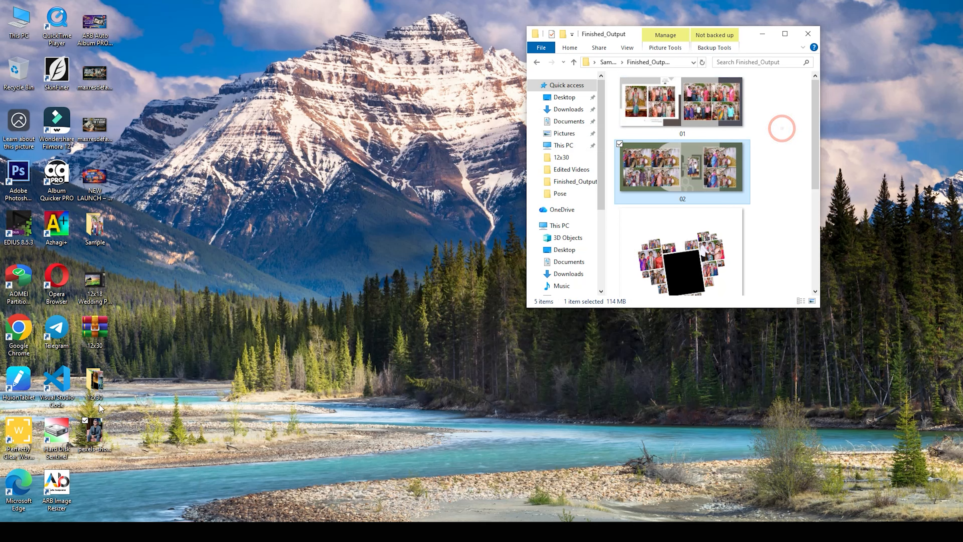
Move the pexels-shootsaga-32585361 photo slightly aside on the desktop and delete it.
left_click(101, 439)
left_click_drag(101, 440, 118, 436)
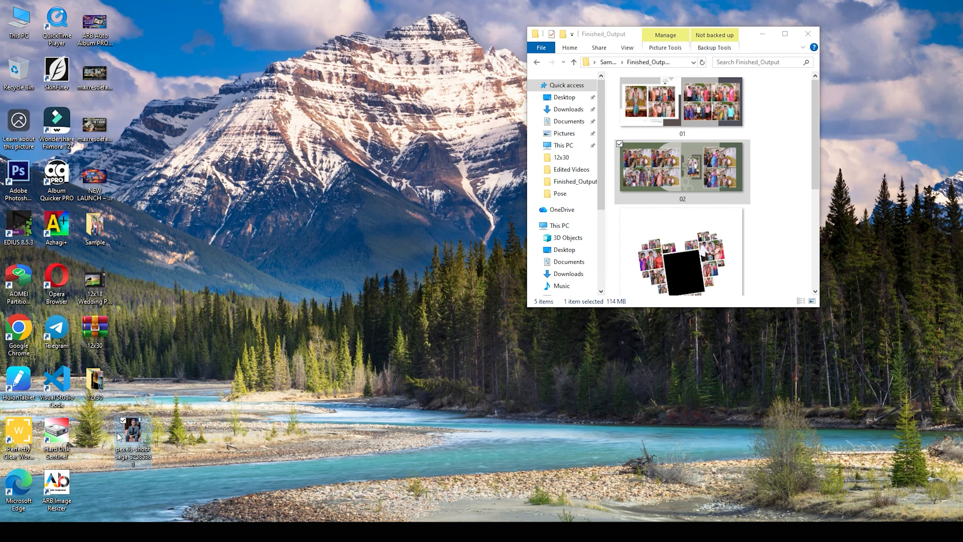
key("Delete")
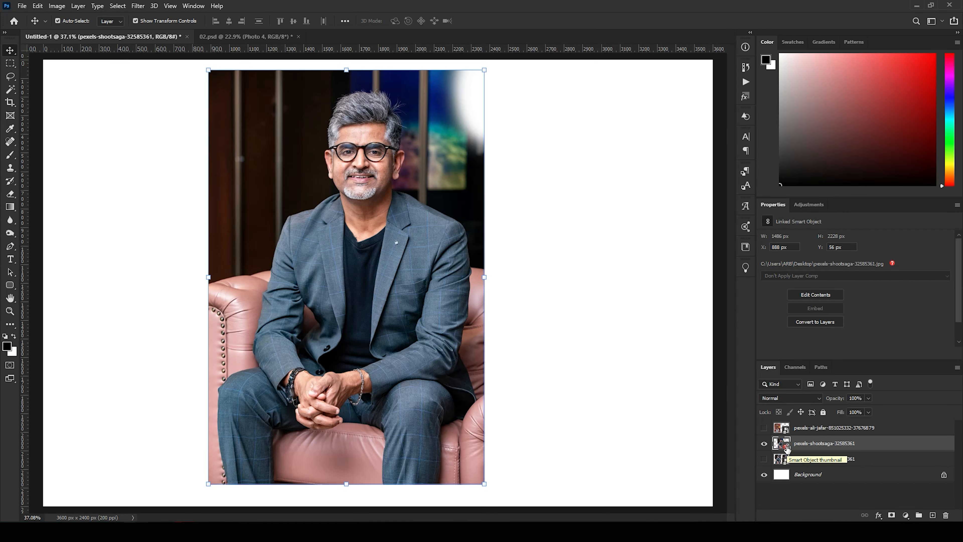
Undo the last change to the linked portrait and try to open its source file from the smart object layer.
key("ctrl+z")
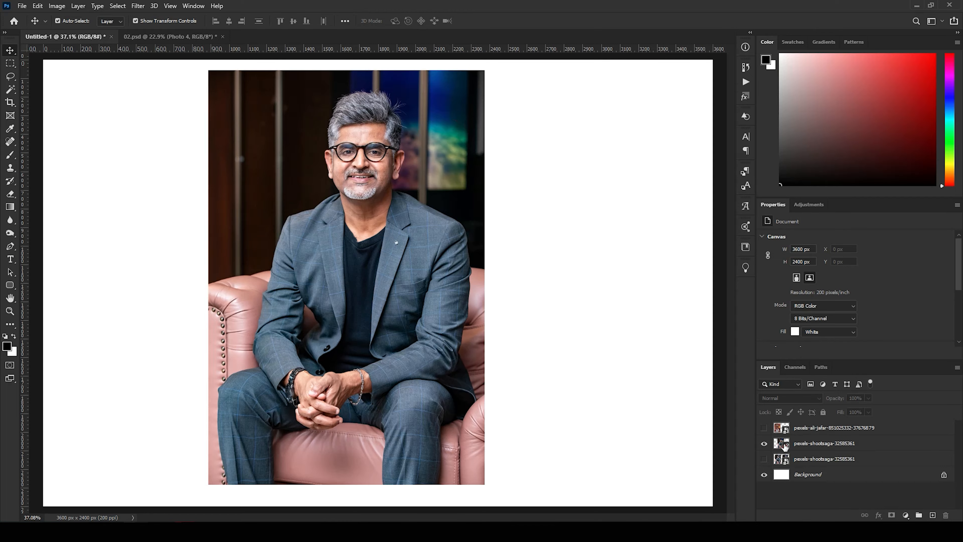
left_click(783, 447)
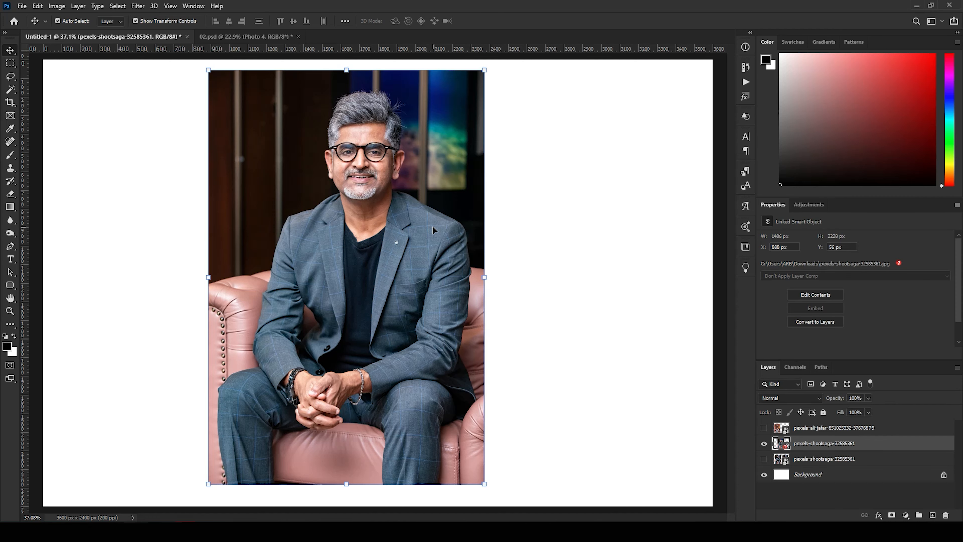
left_click(783, 447)
left_click(786, 445)
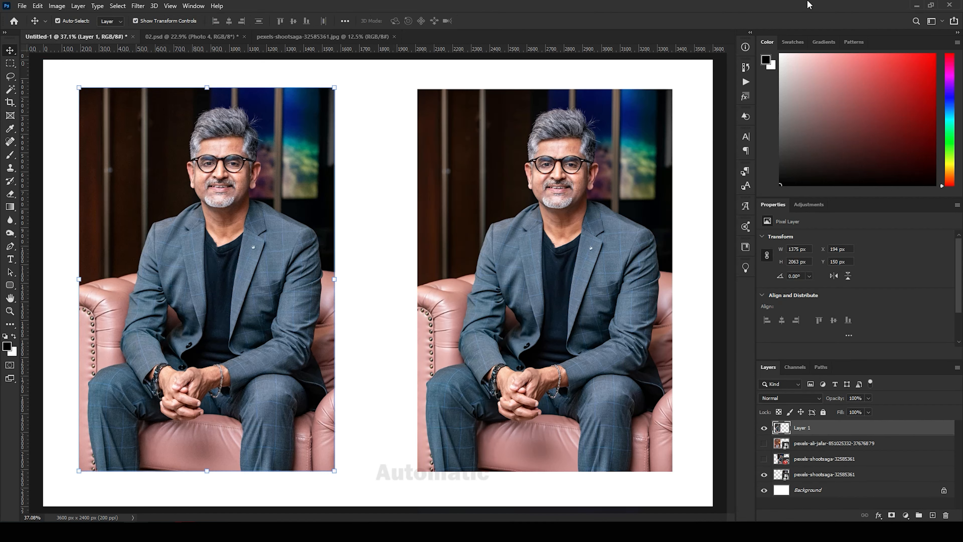
Delete the two hidden smart object layers directly below Layer 1.
left_click(811, 443)
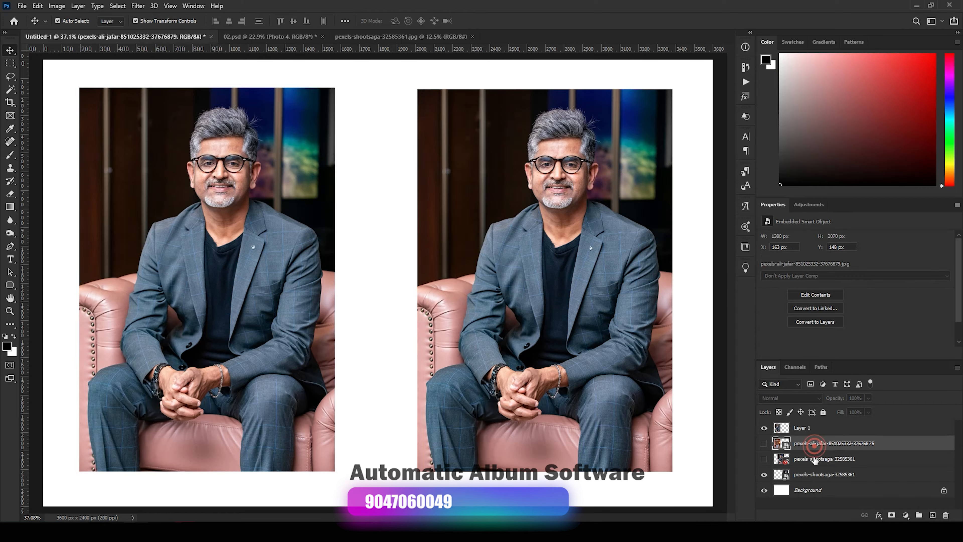
left_click(815, 458, "ctrl")
key("Delete")
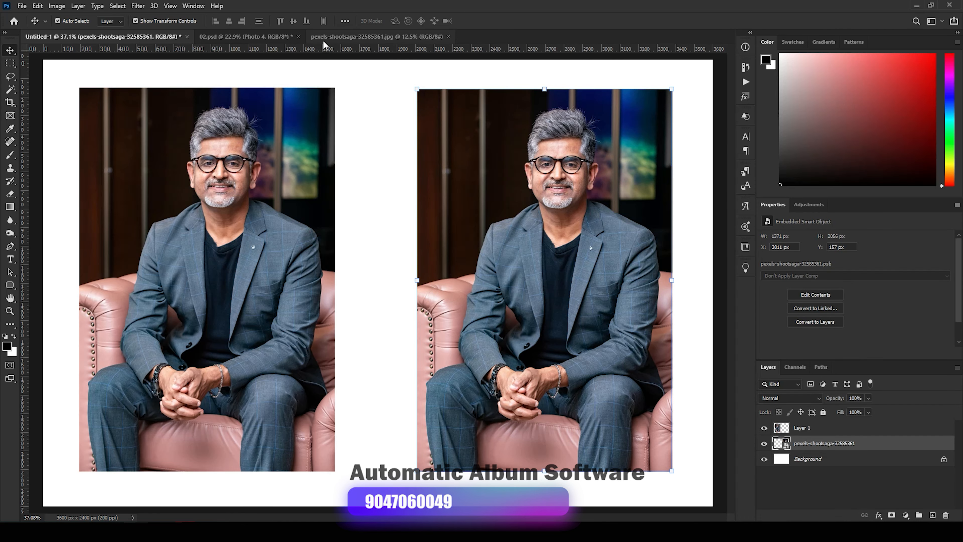
Close the pexels-shootsaga-32585361.jpg document, and close 02.psd without saving its changes.
left_click(366, 37)
left_click(446, 36)
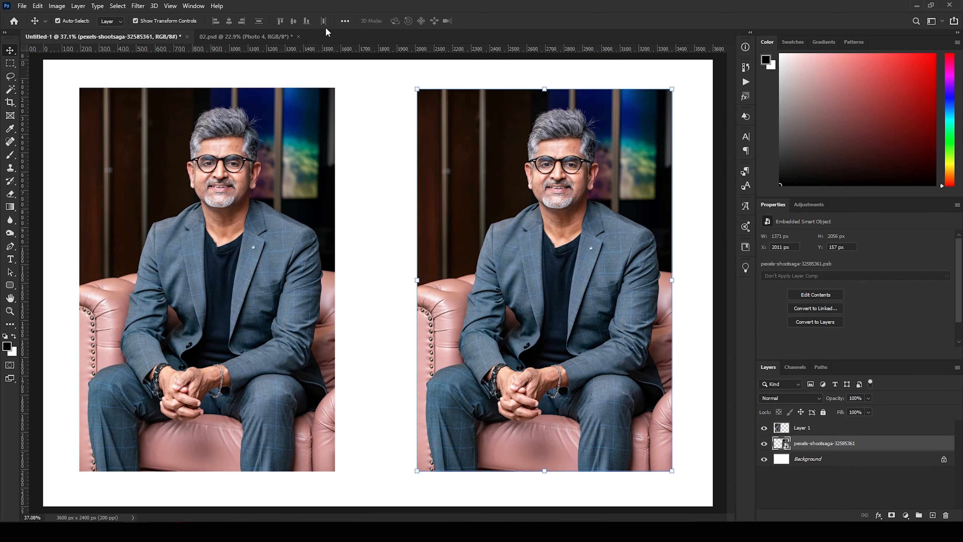
left_click(299, 37)
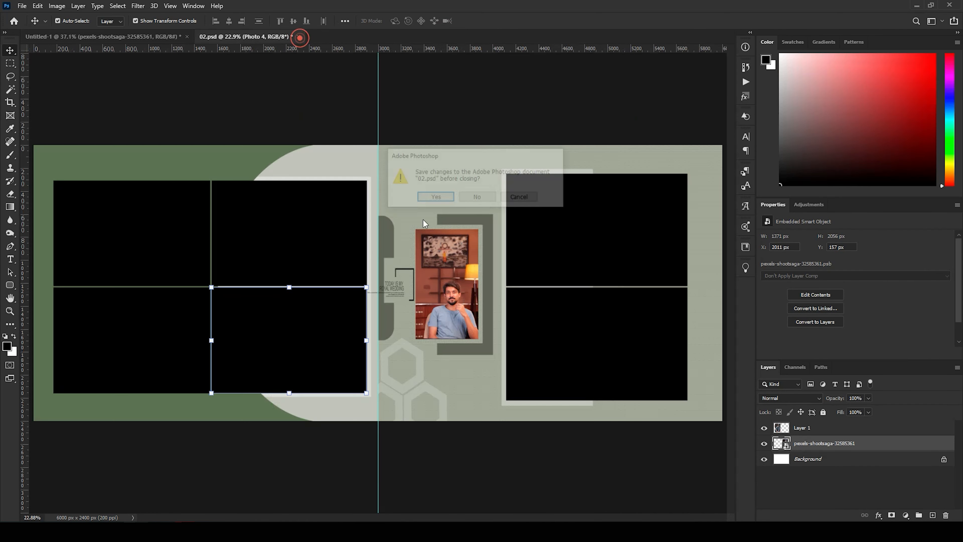
left_click(476, 196)
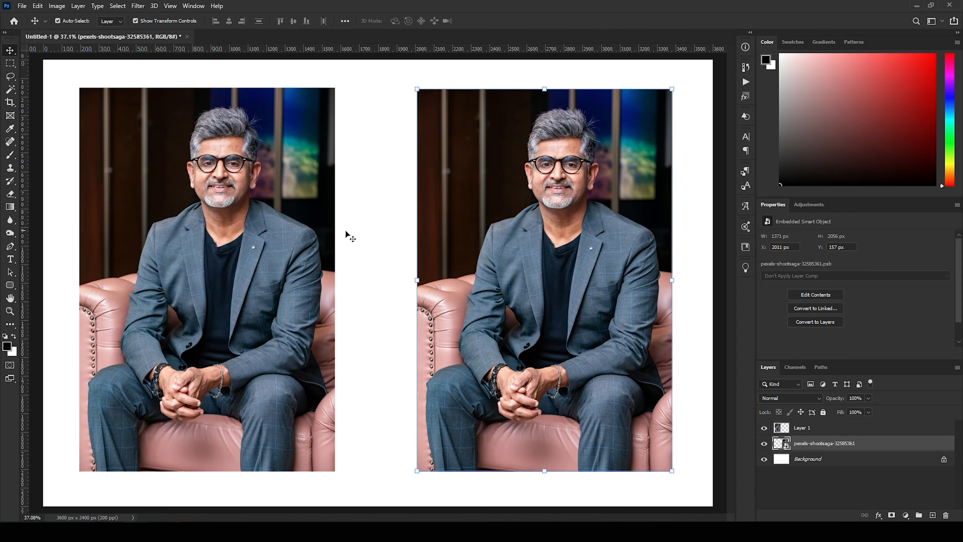
Apply a Gaussian Blur with a 3.4-pixel radius to the pixel portrait on Layer 1.
left_click(310, 236)
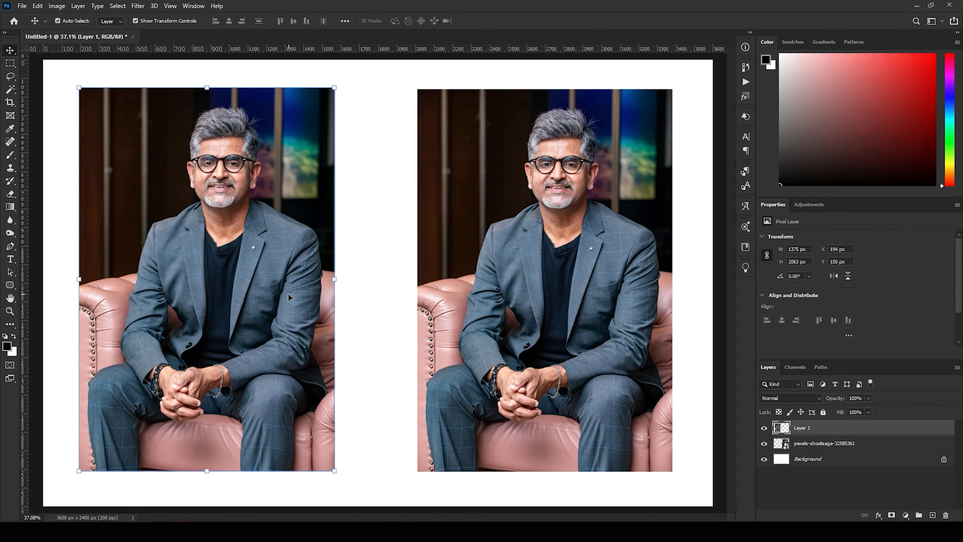
left_click(138, 6)
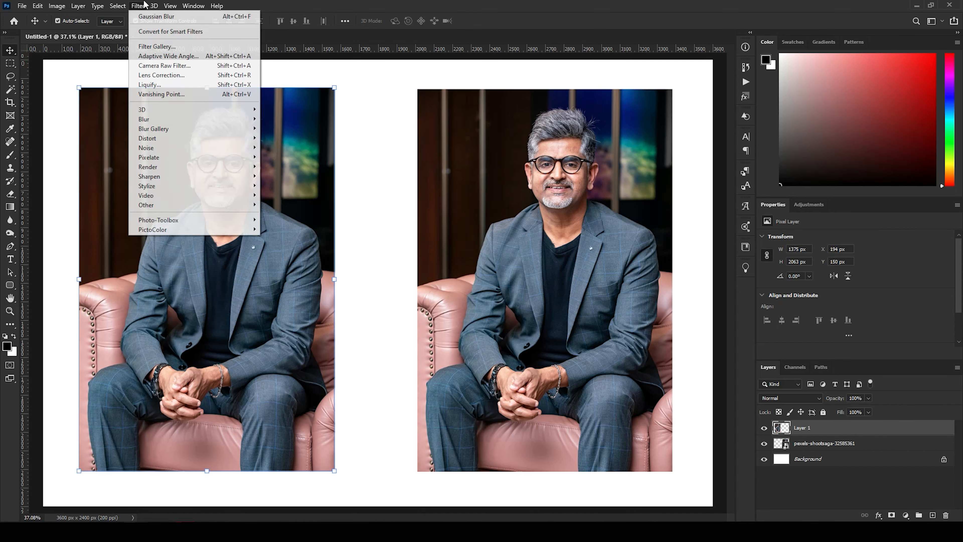
mouse_move(151, 122)
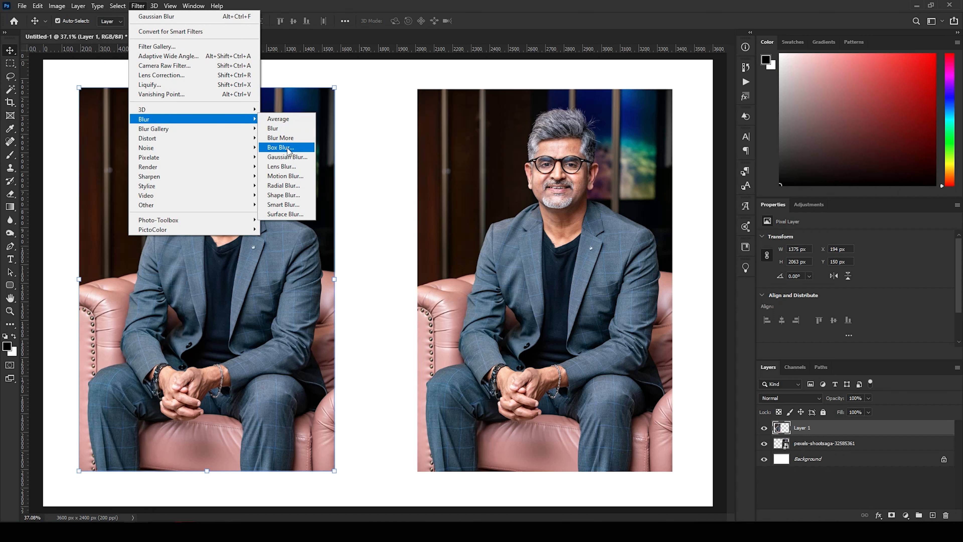
left_click(284, 157)
left_click_drag(660, 231, 638, 232)
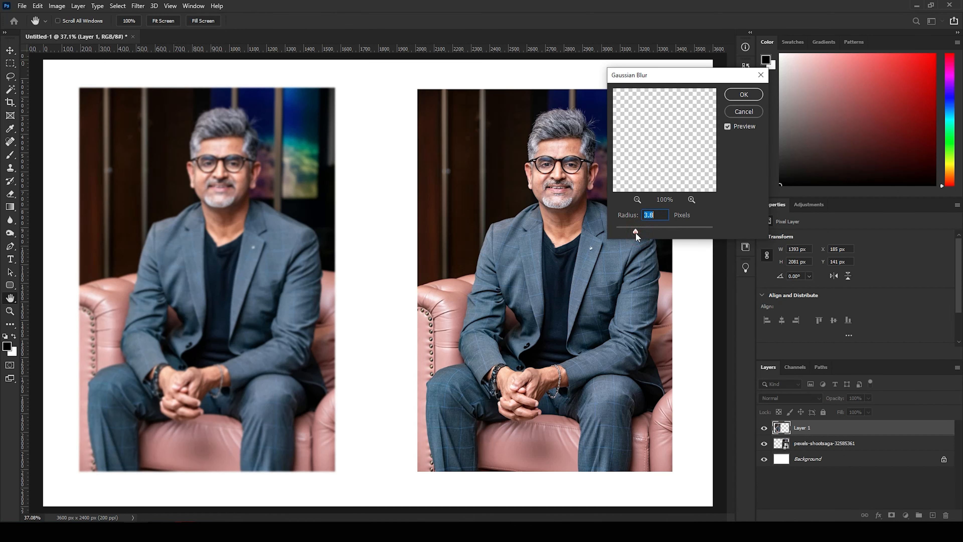
key("Return")
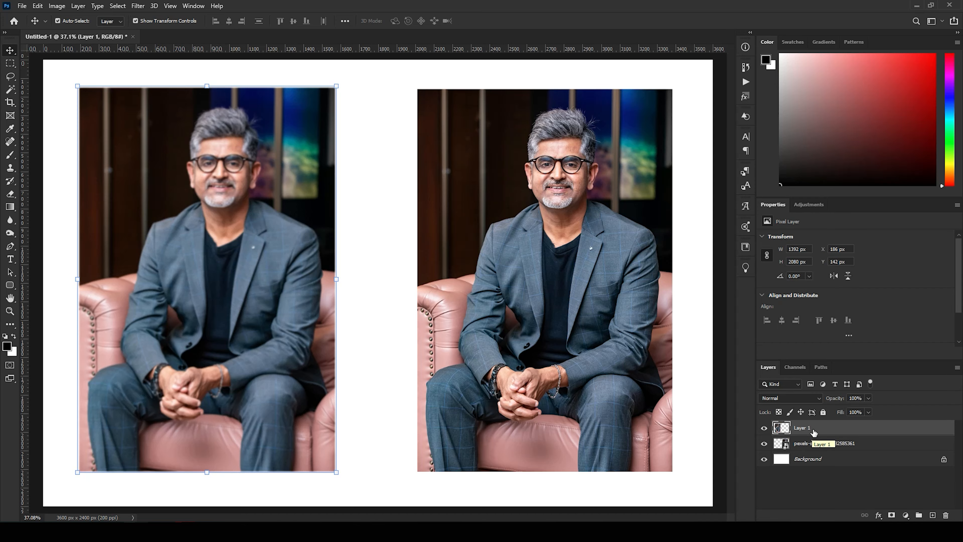
Apply a Gaussian Blur smart filter with a 3.4-pixel radius to the embedded smart object portrait.
left_click(576, 216)
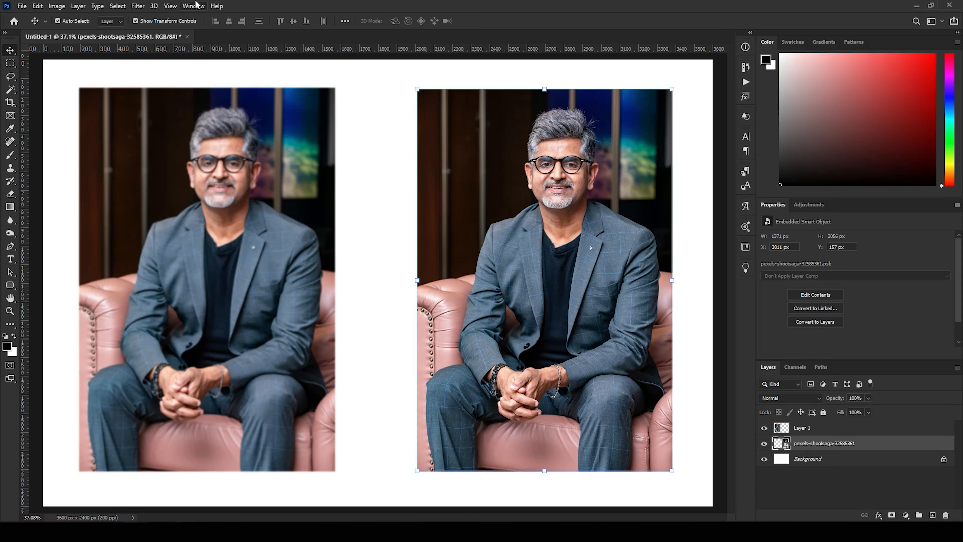
left_click(135, 8)
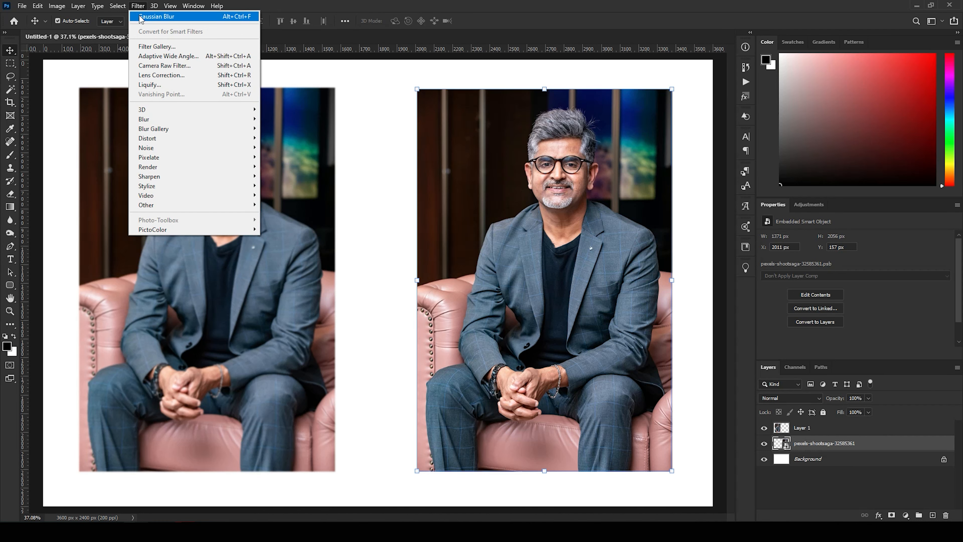
mouse_move(195, 120)
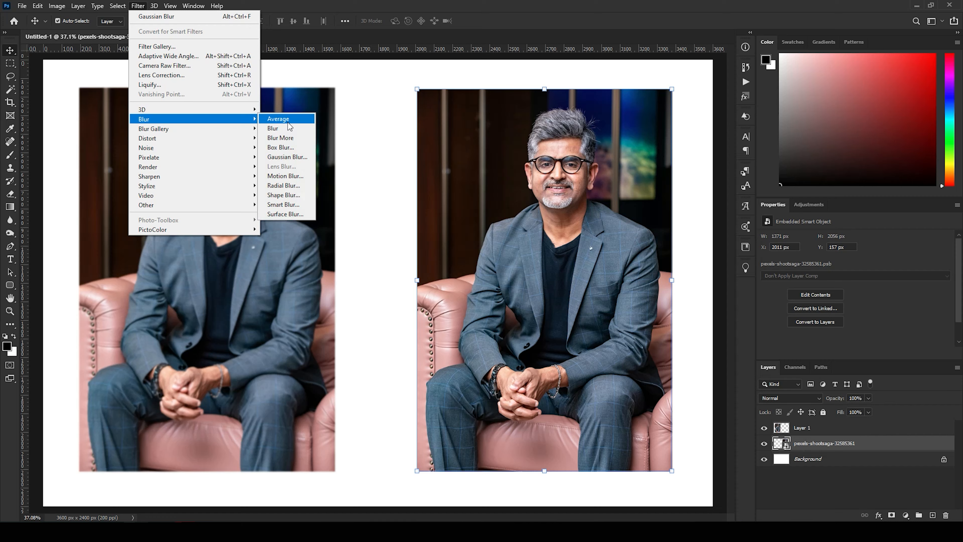
left_click(303, 157)
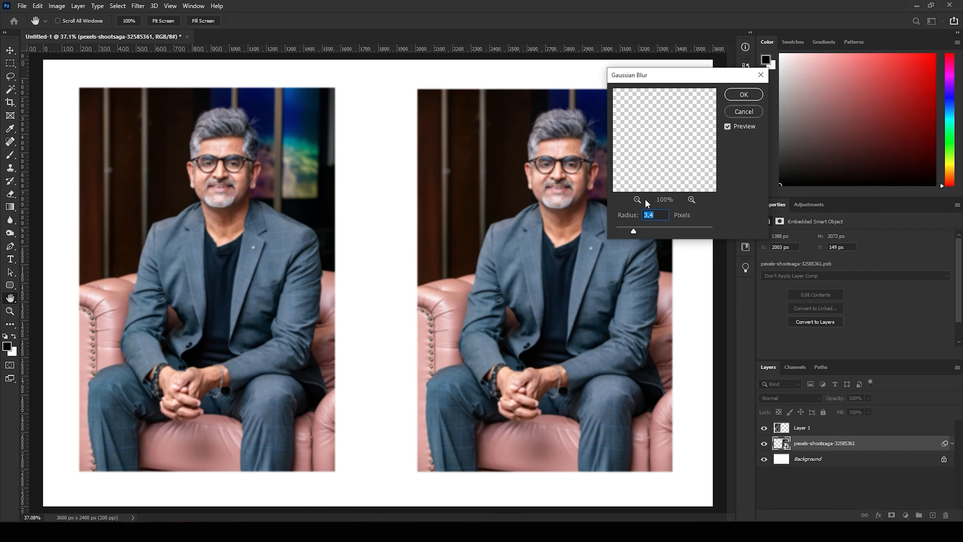
left_click(729, 94)
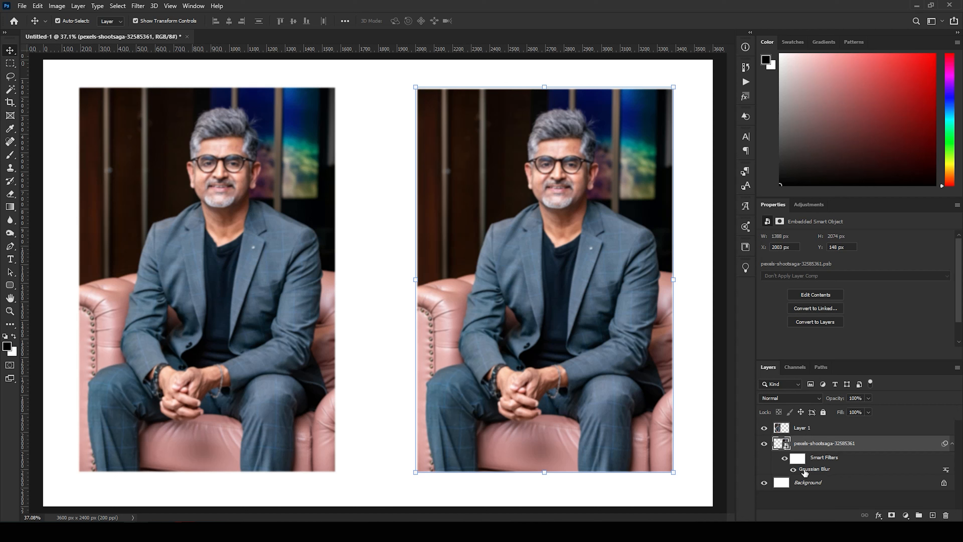
Select Layer 1, toggle the smart object's Gaussian Blur filter off and on, and leave that filter hidden.
left_click(822, 433)
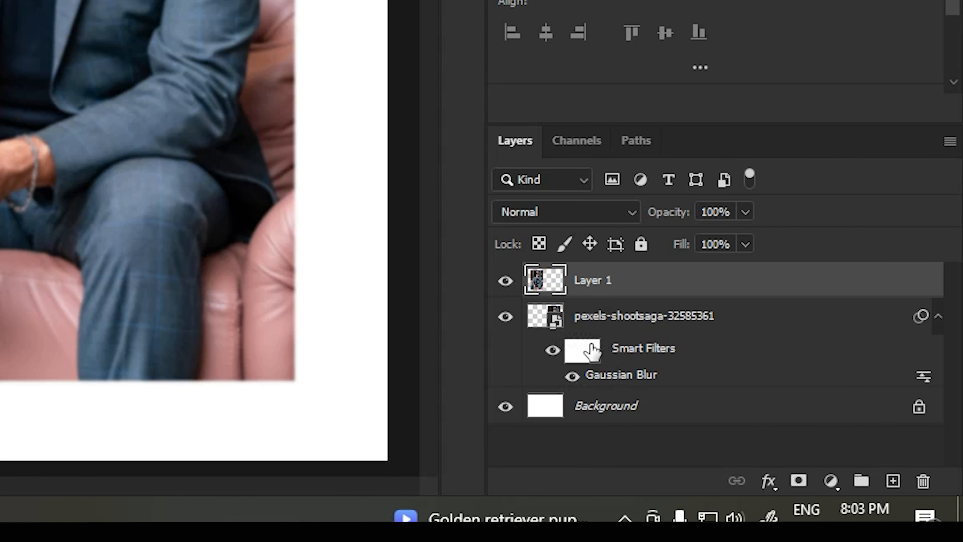
left_click(573, 376)
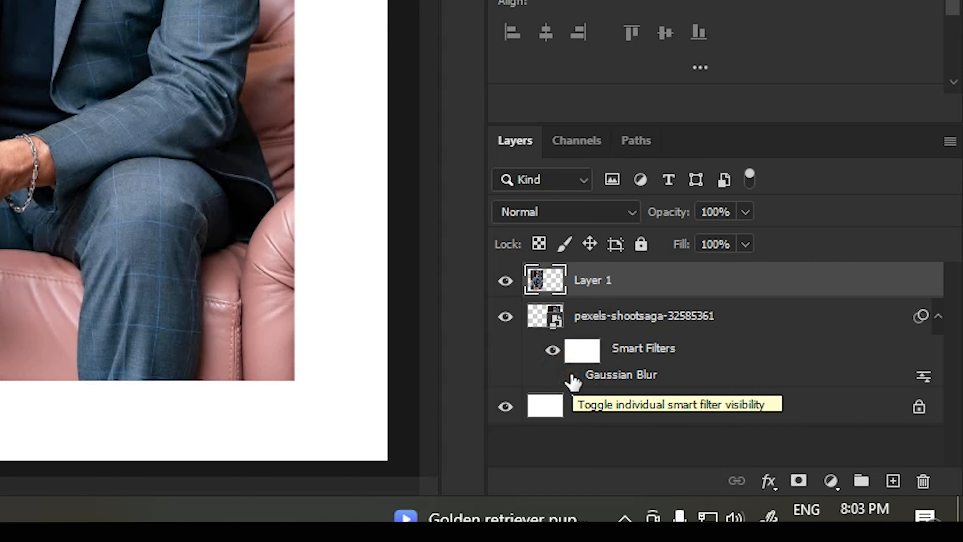
left_click(571, 370)
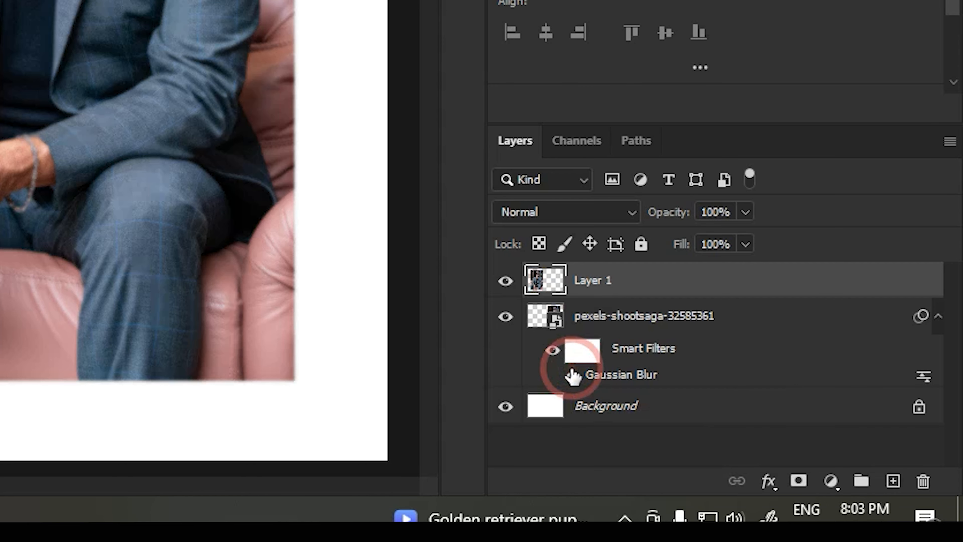
left_click(571, 370)
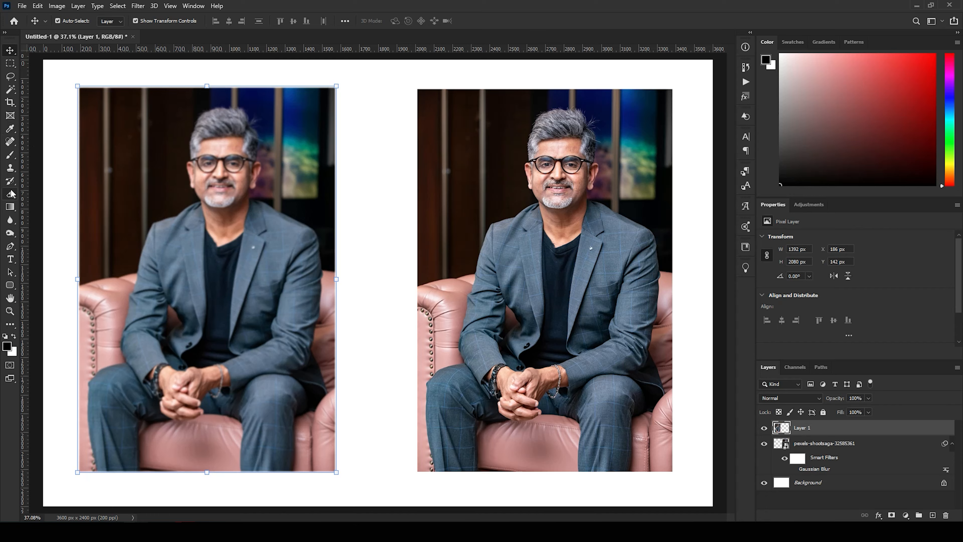
Try the Brush tool on the smart object, paint a soft black stroke over Layer 1's dark background, and undo the stroke.
left_click(10, 155)
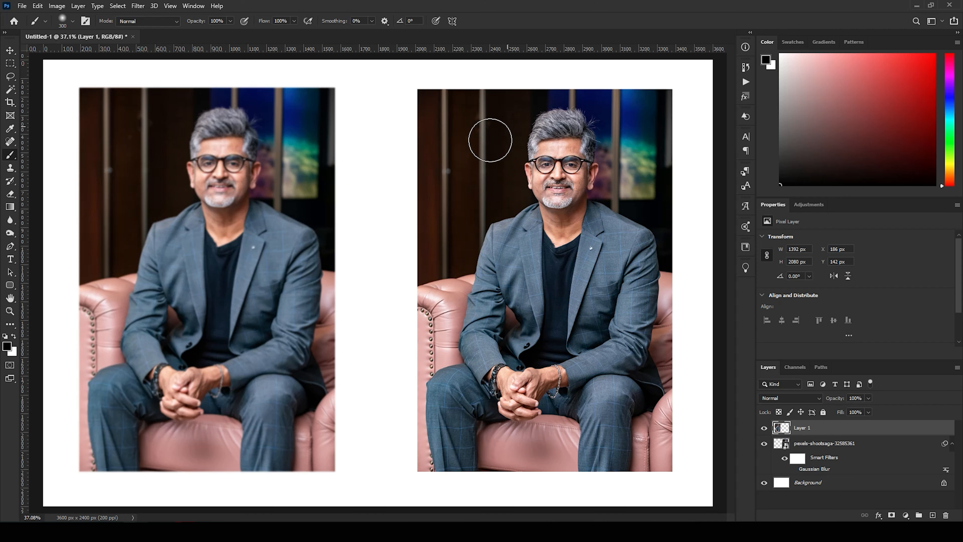
left_click(808, 444)
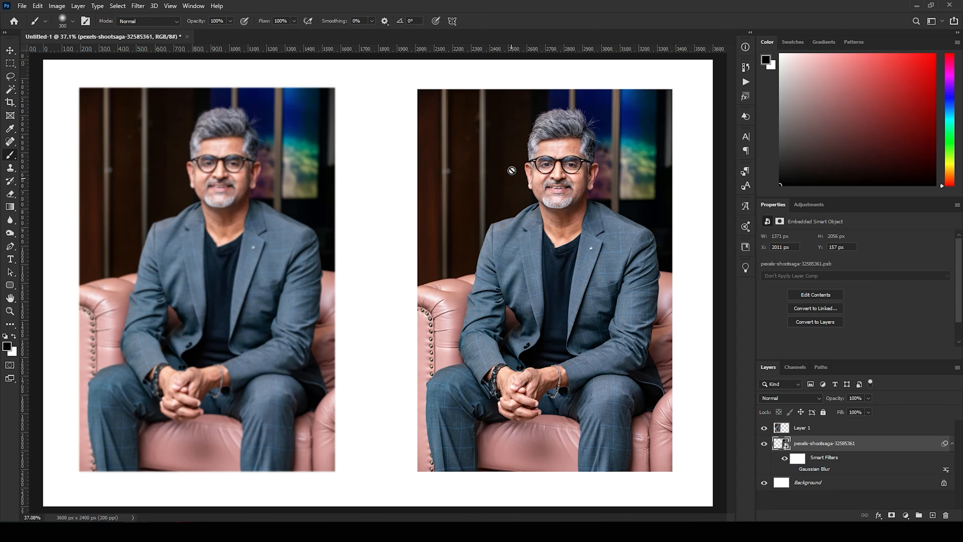
left_click(813, 430)
mouse_move(167, 178)
left_mouse_down()
mouse_move(166, 75)
mouse_move(131, 125)
left_mouse_up()
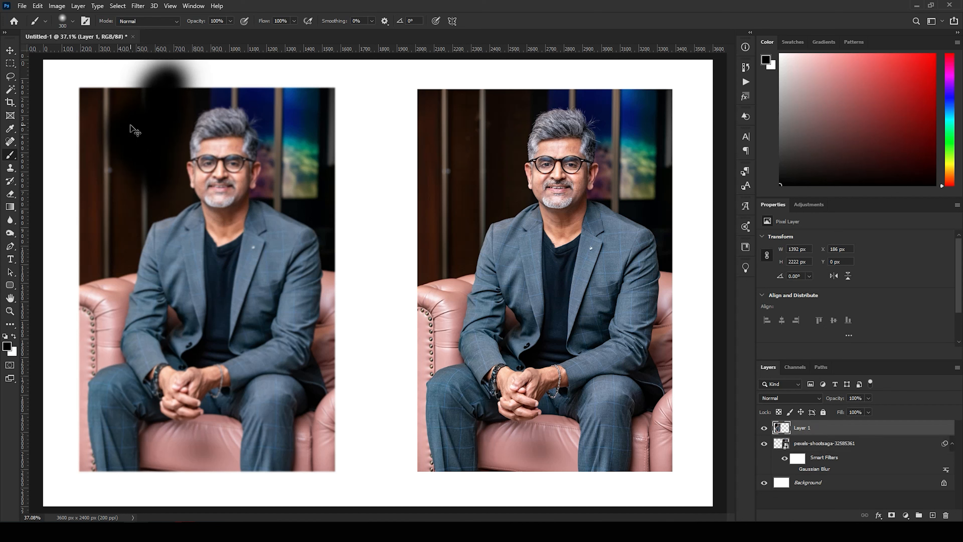
key("ctrl+z")
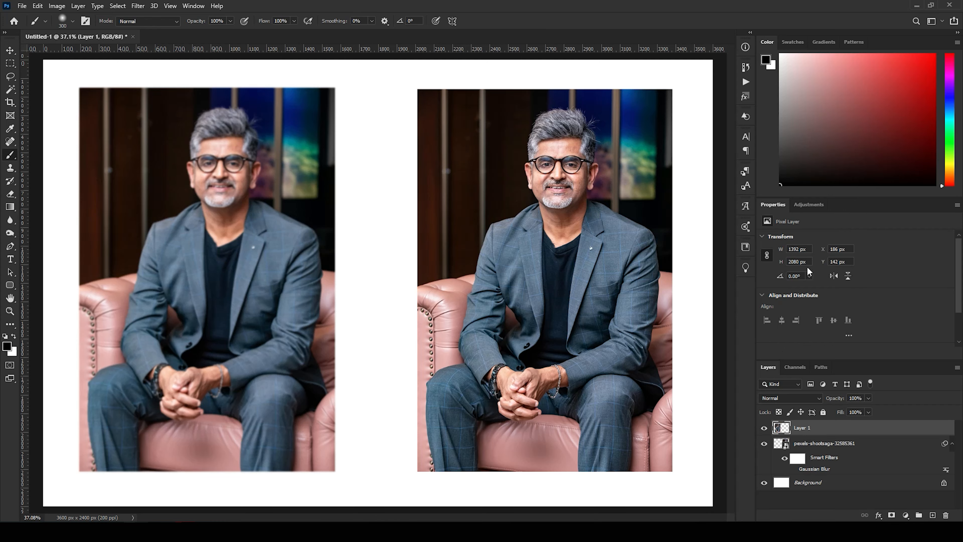
Compare the blurred pixel portrait on Layer 1 with the embedded smart object and its smart filter by selecting them alternately.
left_click(827, 448)
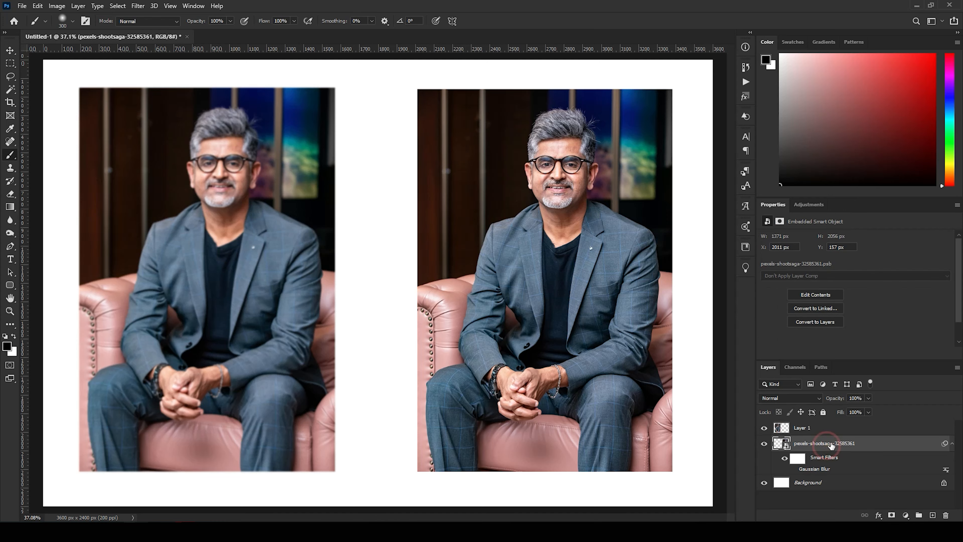
right_click(830, 443)
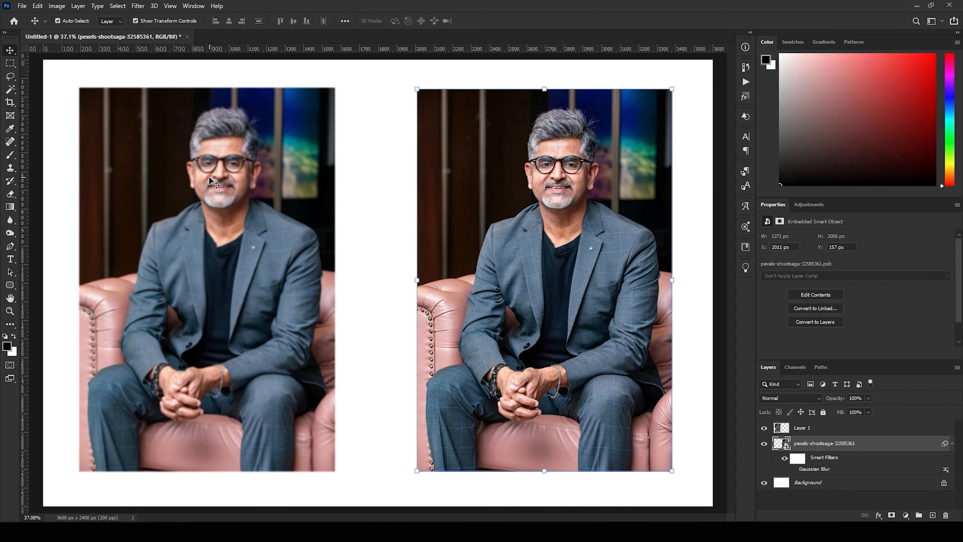
left_click(210, 181)
left_click(515, 204)
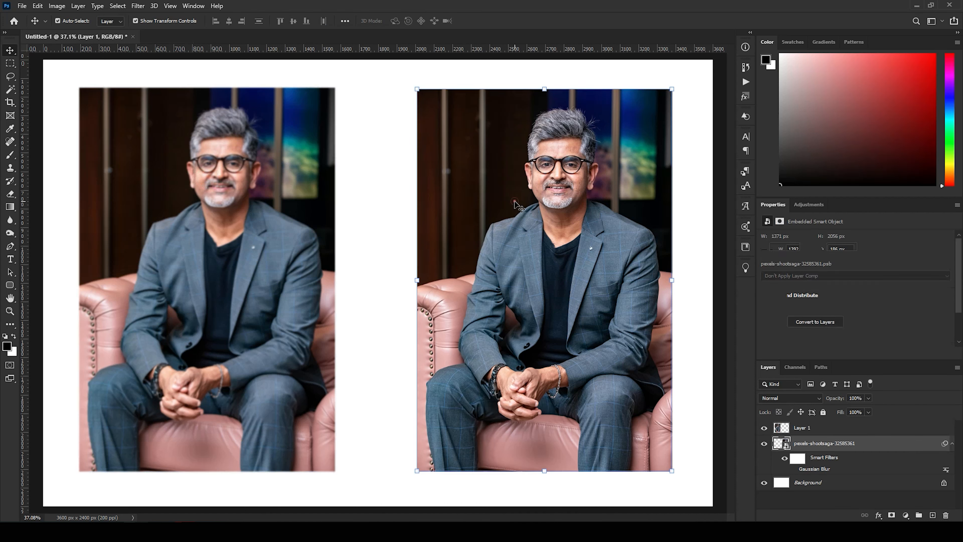
left_click(254, 221)
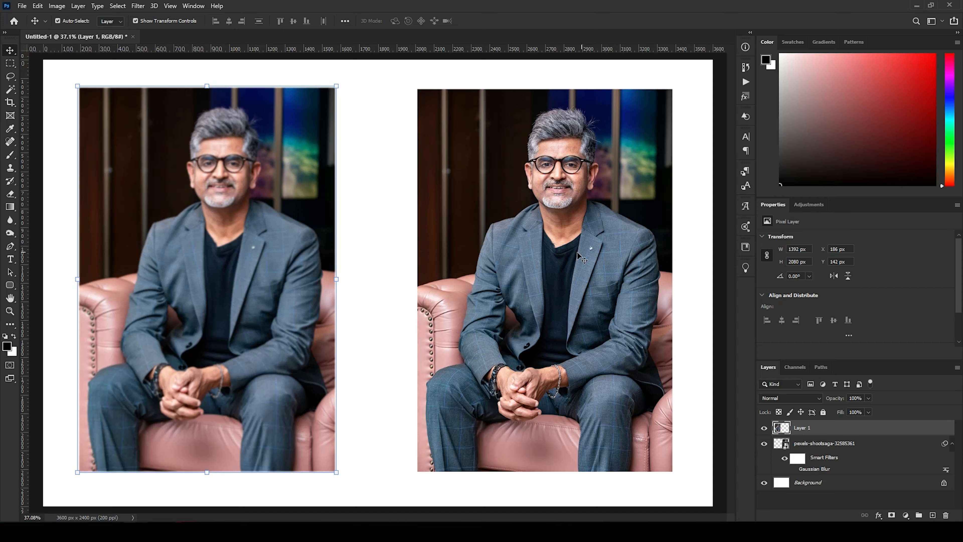
left_click(268, 245)
left_click(601, 240)
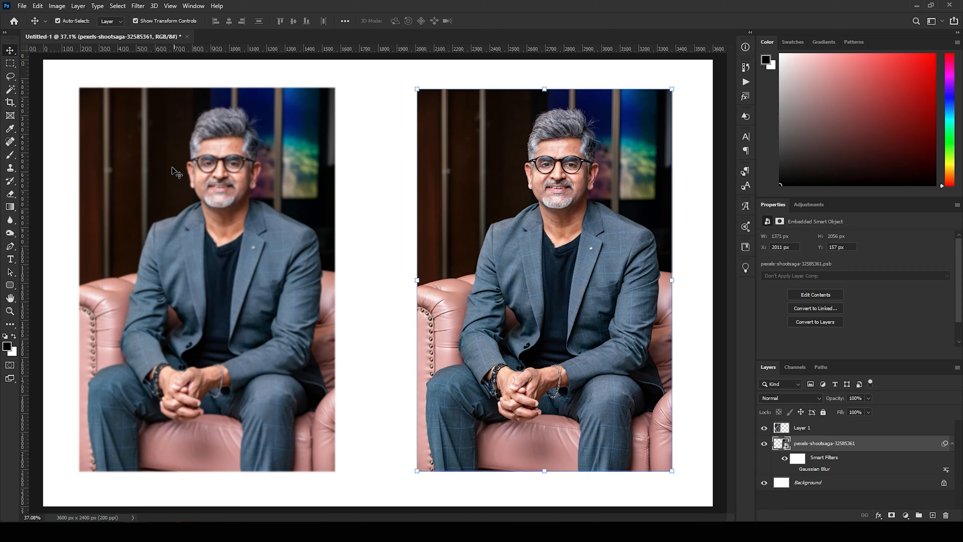
left_click(248, 164)
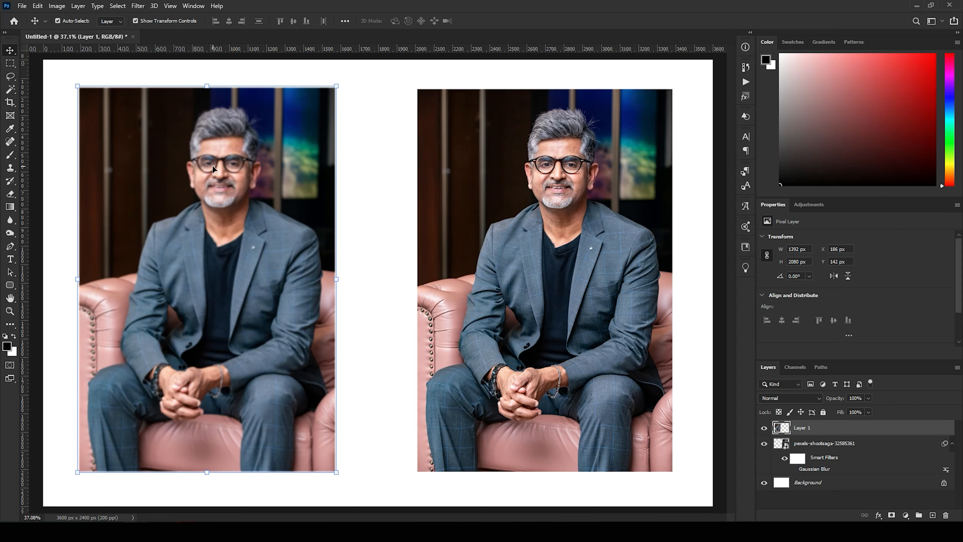
left_click(527, 249)
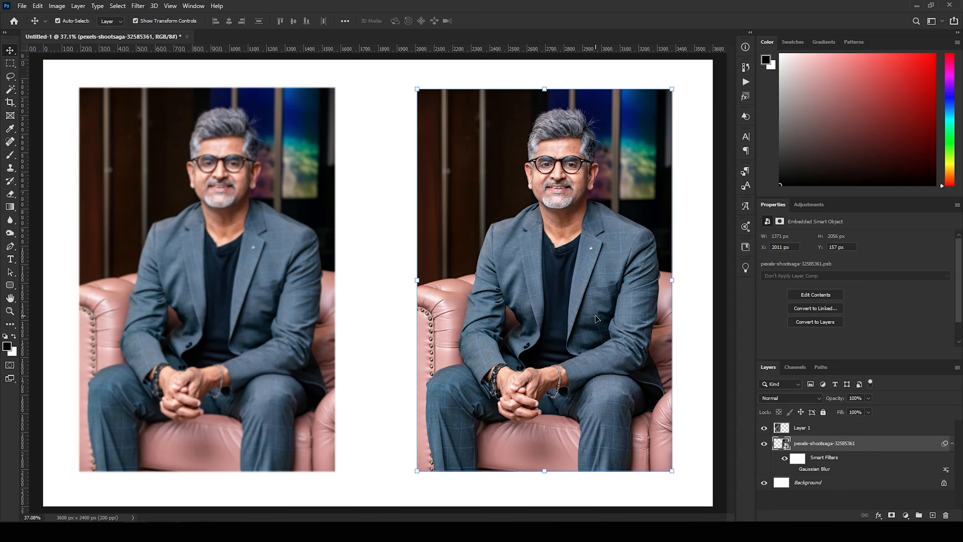
left_click(212, 214)
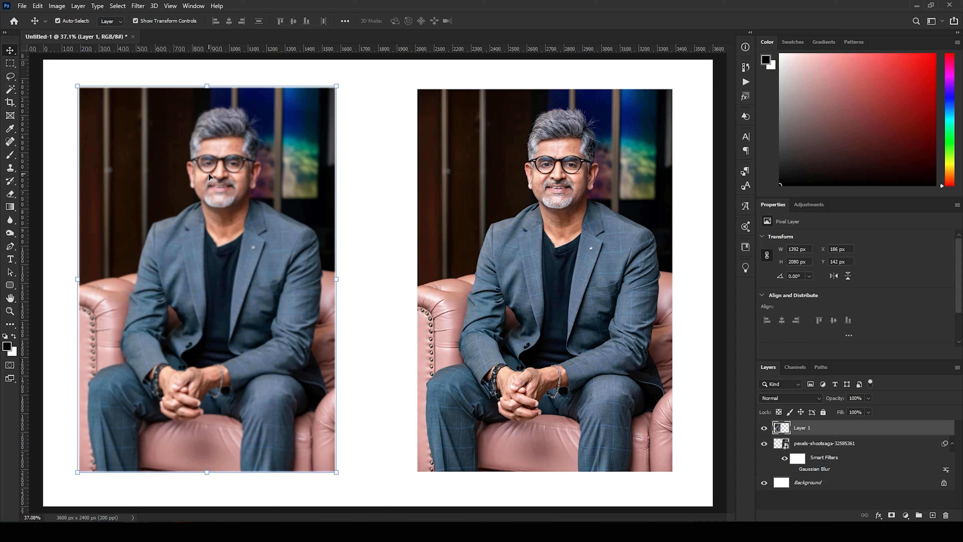
left_click(609, 248)
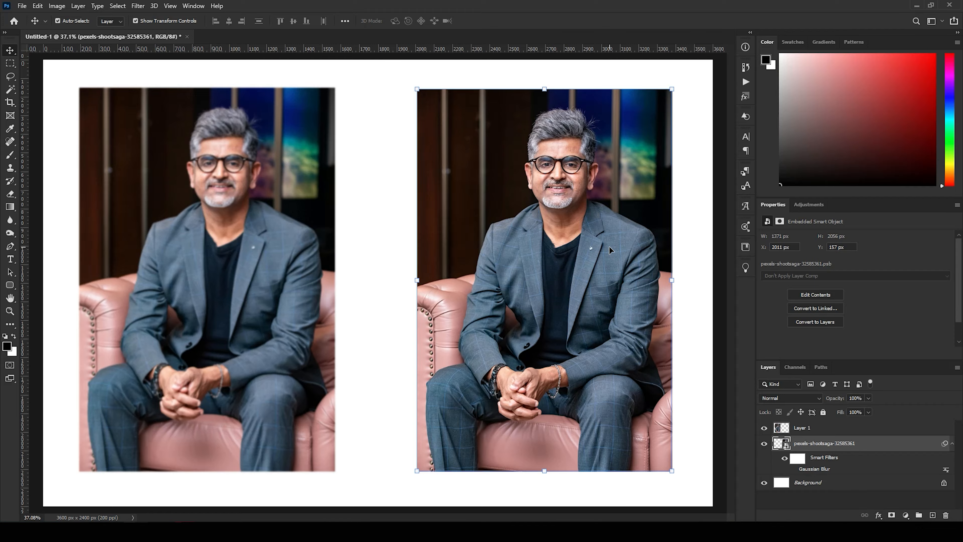
left_click(178, 241)
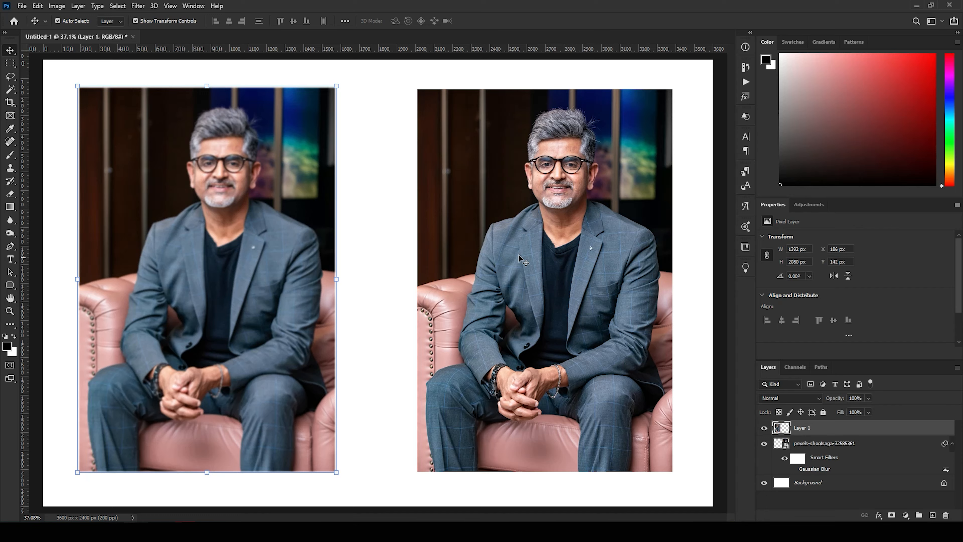
left_click(593, 229)
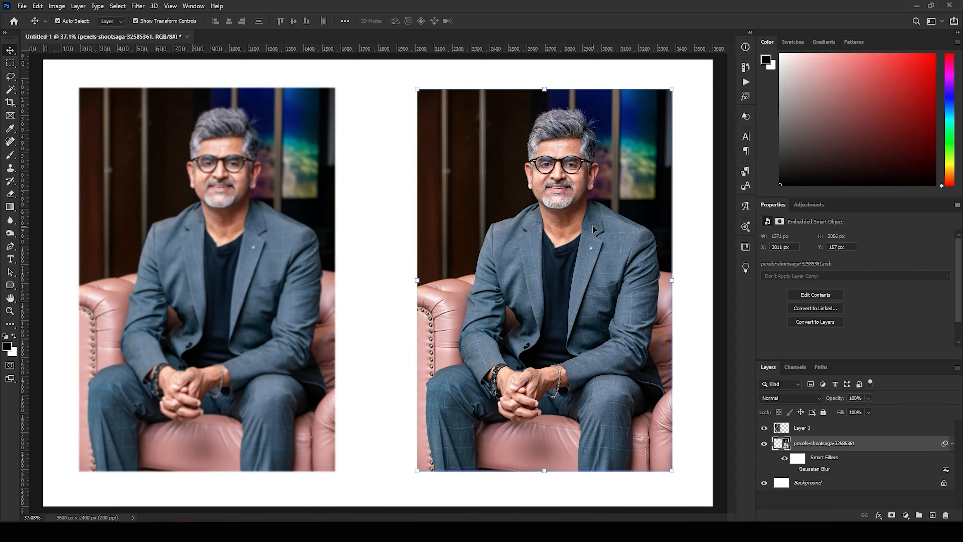